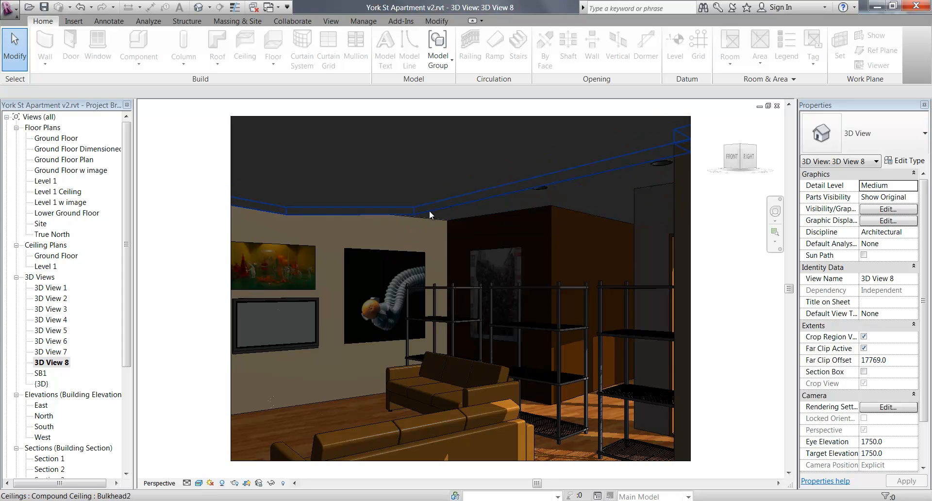
- Examine the extent of the bulkhead ceiling above the living area in 3D View 8
click(429, 210)
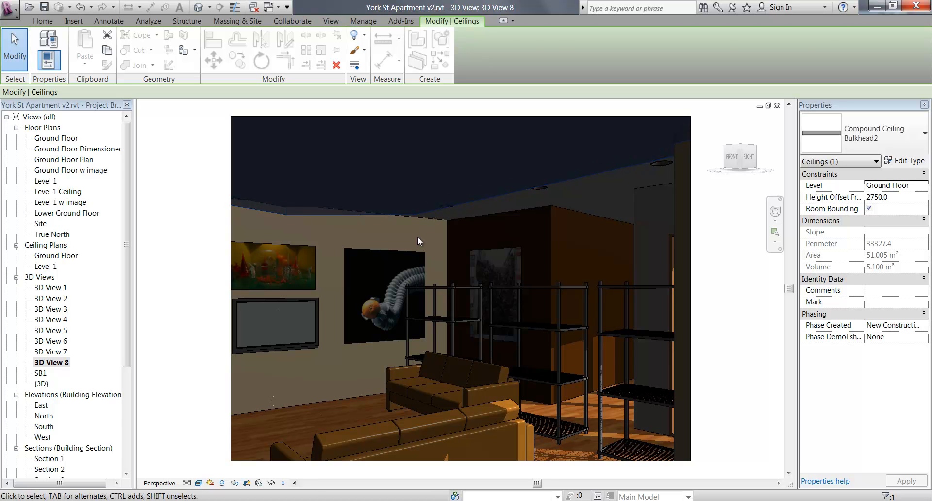
key(Escape)
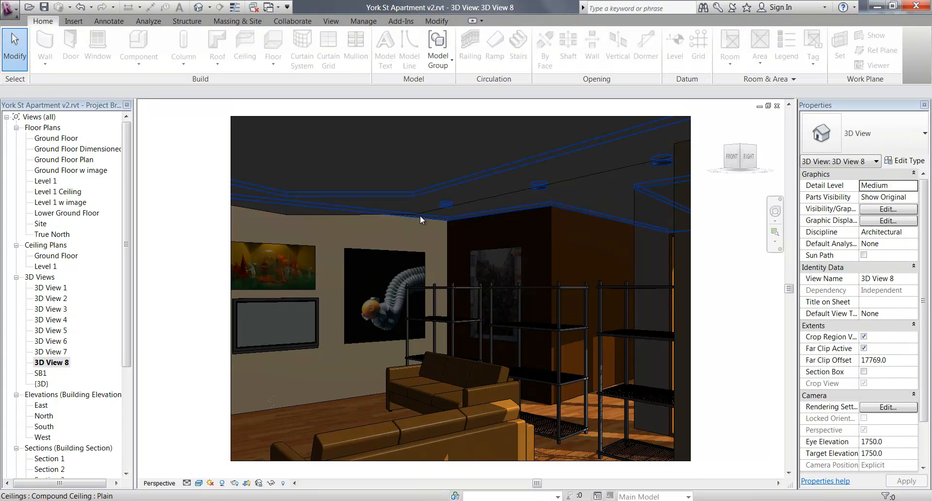
click(474, 202)
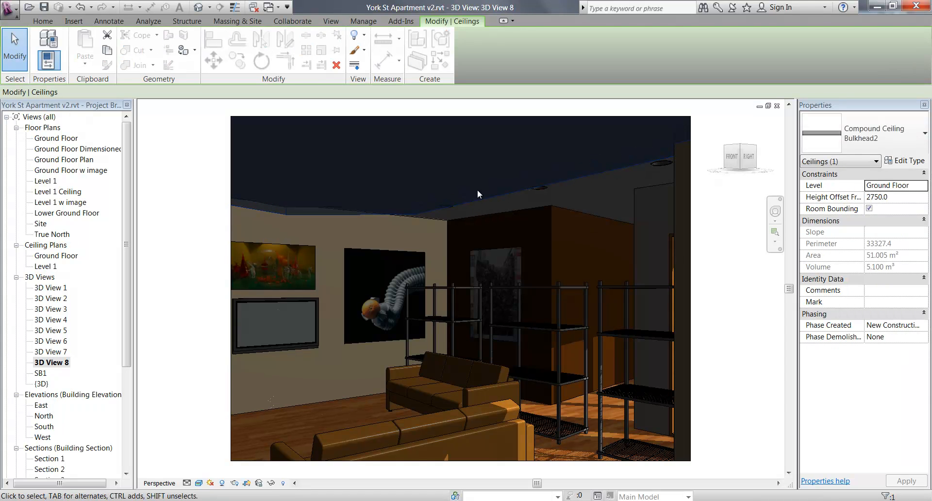
key(Escape)
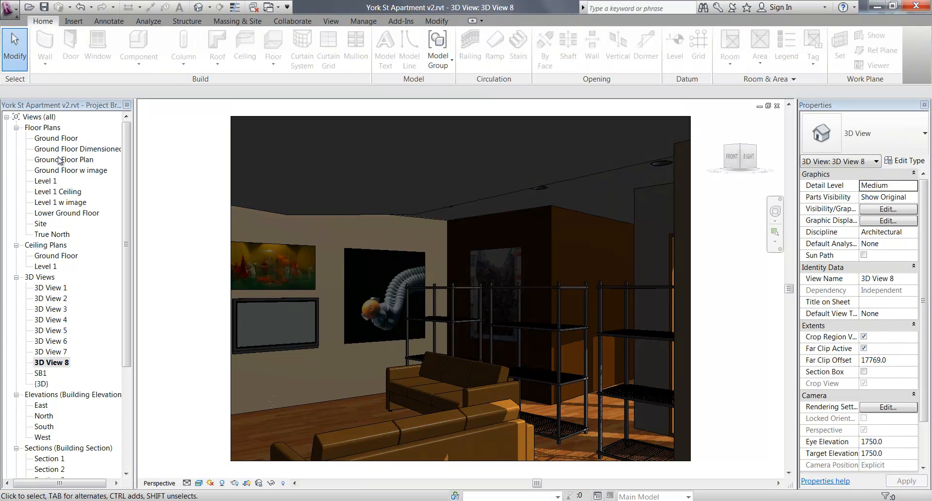
- Open the Ground Floor reflected ceiling plan at the large room beside the angled outer wall
double_click(55, 255)
middle_drag(544, 275, 440, 118)
scroll(498, 203, down, 2)
scroll(428, 297, up, 3)
middle_drag(473, 258, 484, 279)
scroll(498, 226, up, 1)
middle_drag(511, 206, 473, 233)
scroll(458, 290, up, 1)
middle_drag(459, 289, 477, 278)
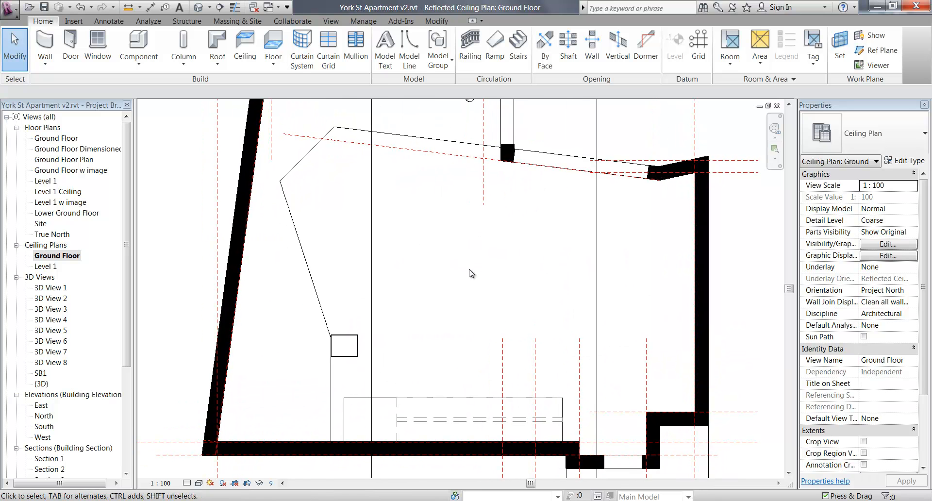
- Load the Downlight - Spot family from the Lighting Fixtures folder of the International Metric Library
click(136, 64)
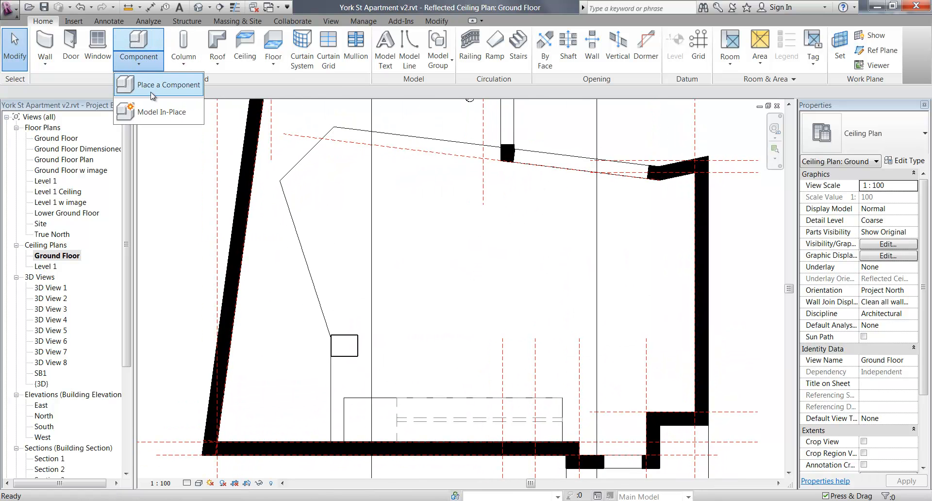
click(100, 84)
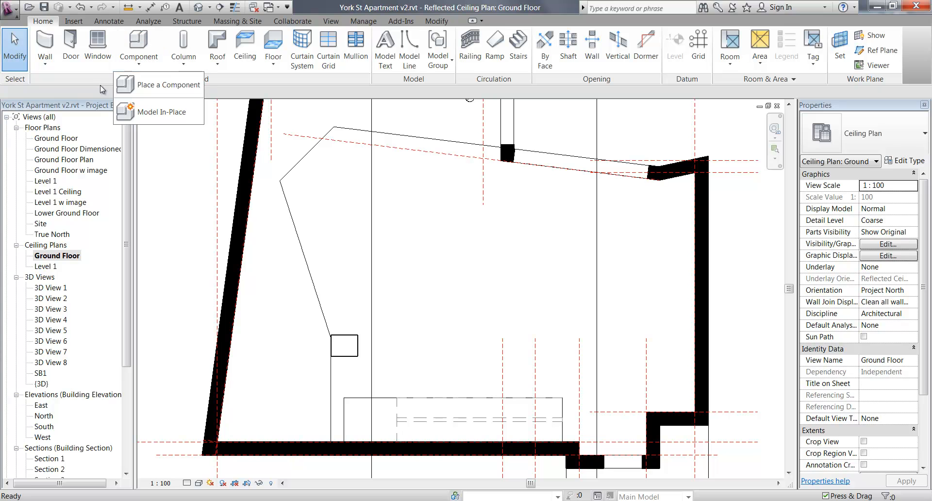
click(139, 39)
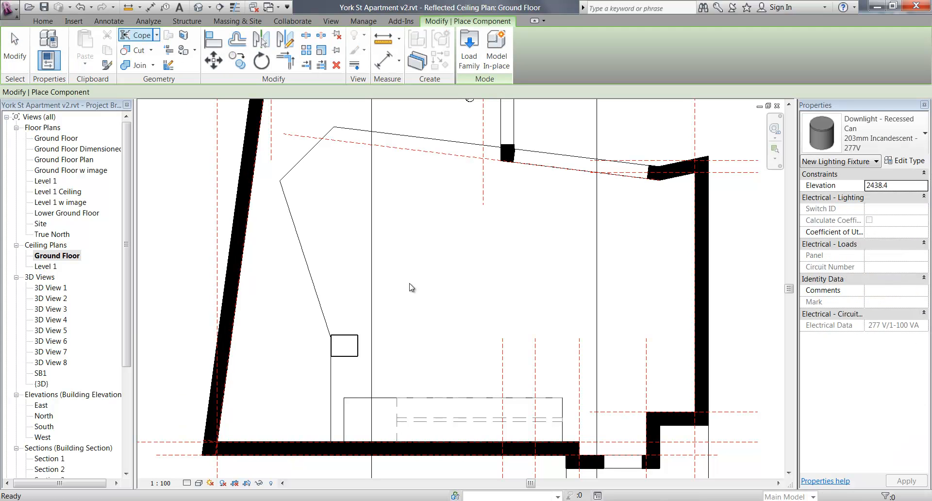
click(469, 48)
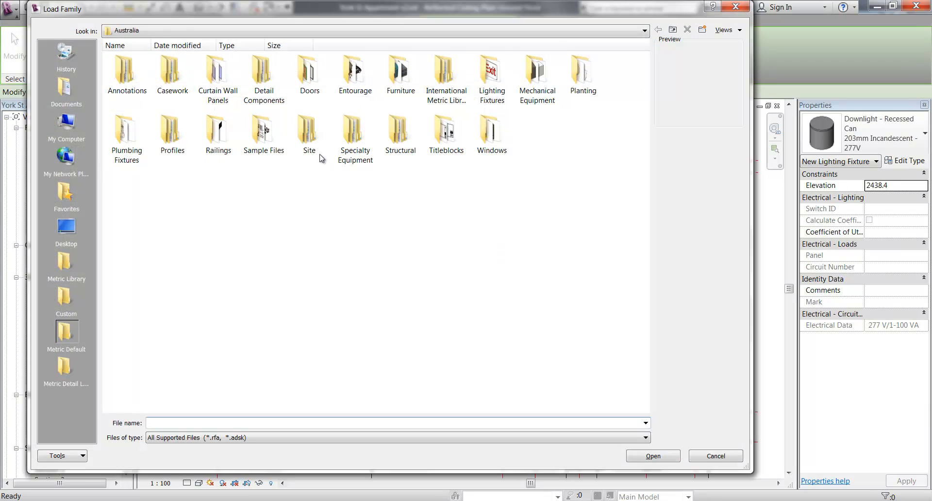
double_click(433, 97)
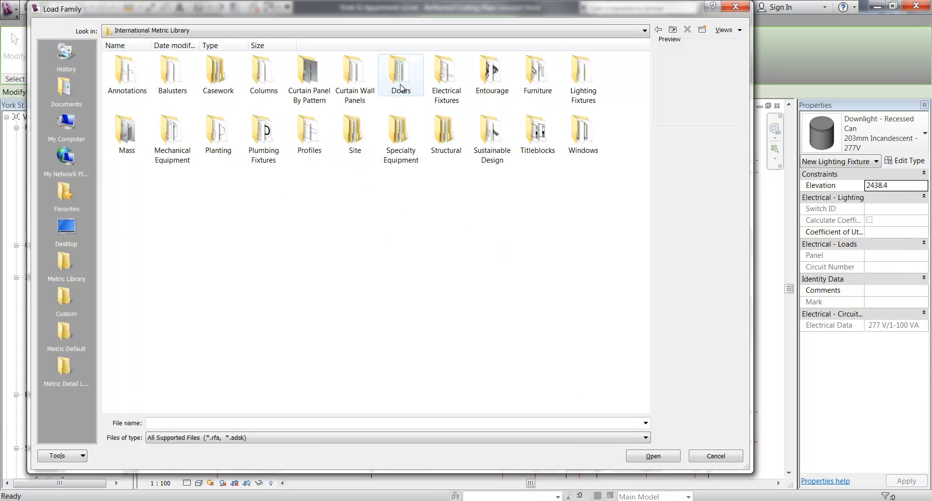
double_click(582, 76)
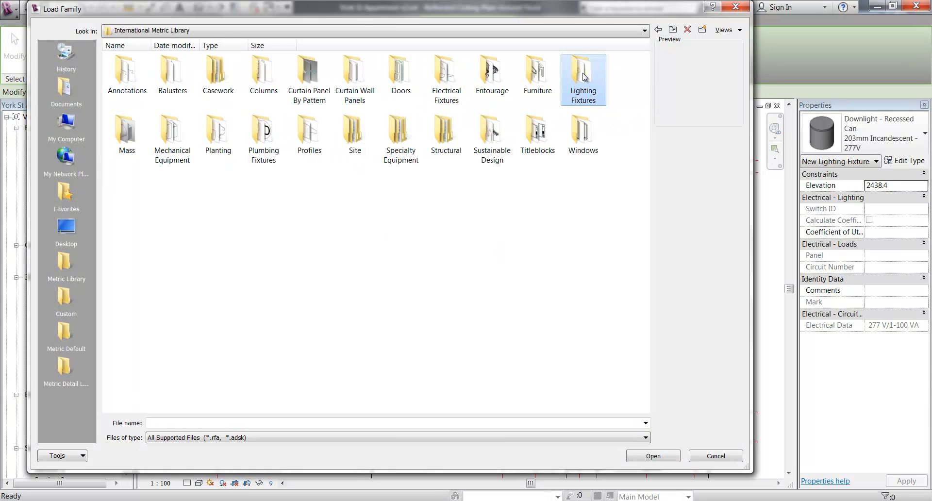
click(309, 76)
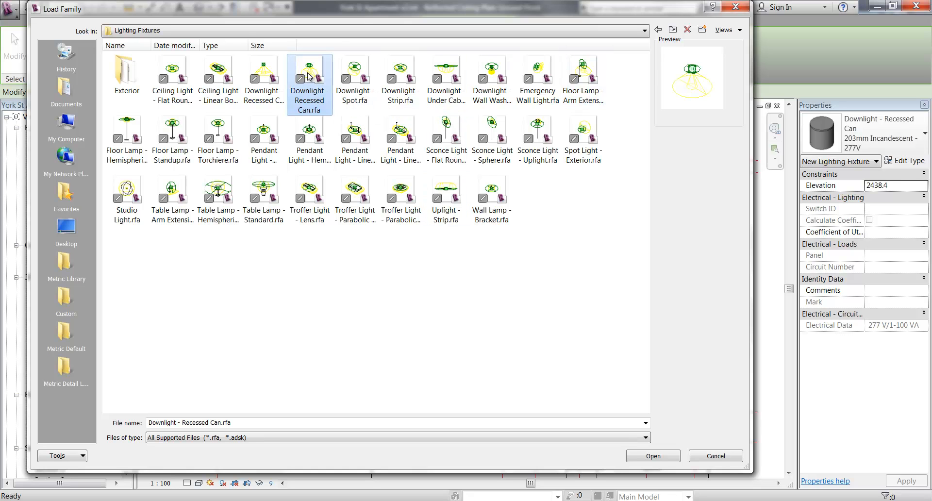
click(350, 68)
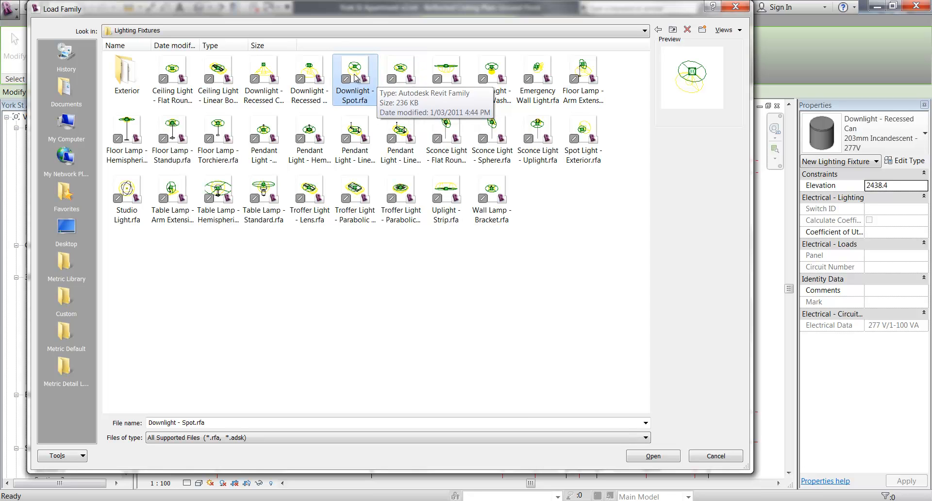
click(656, 451)
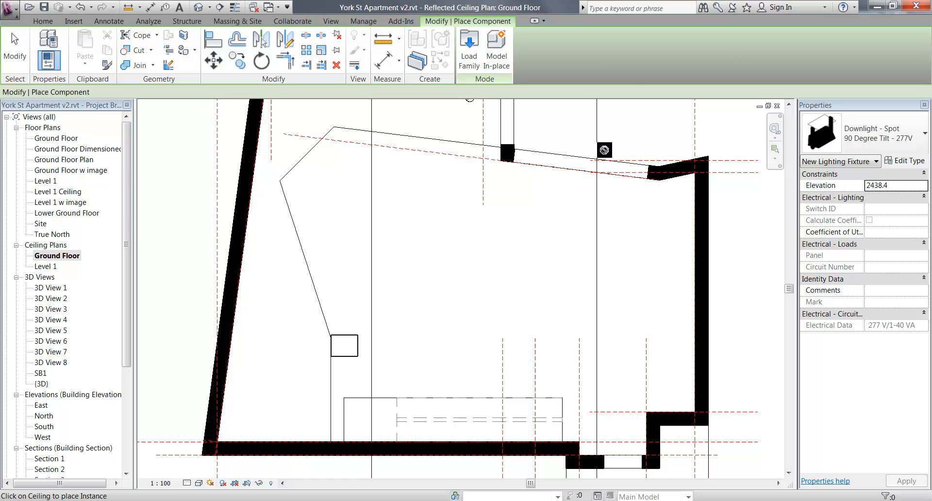
- Place one 90 Degree Tilt - 277V spot downlight on the ceiling beside the small rectangular column
click(915, 146)
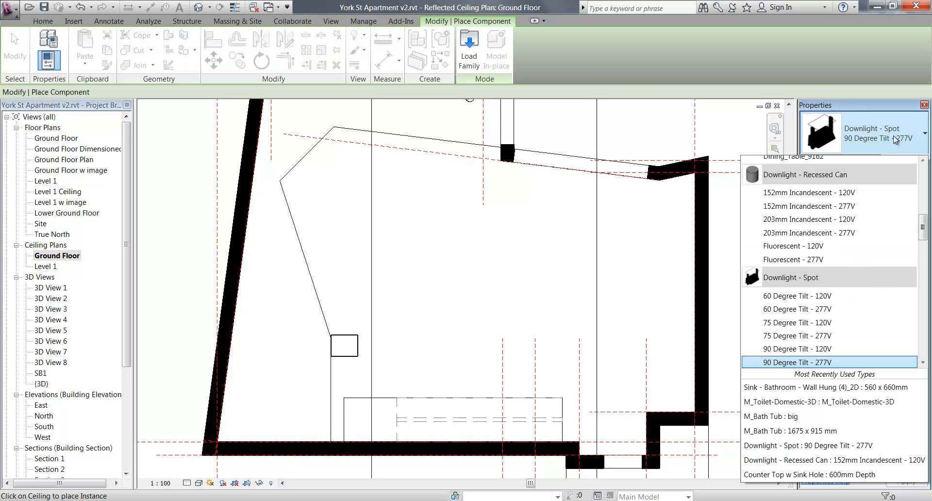
mouse_move(820, 366)
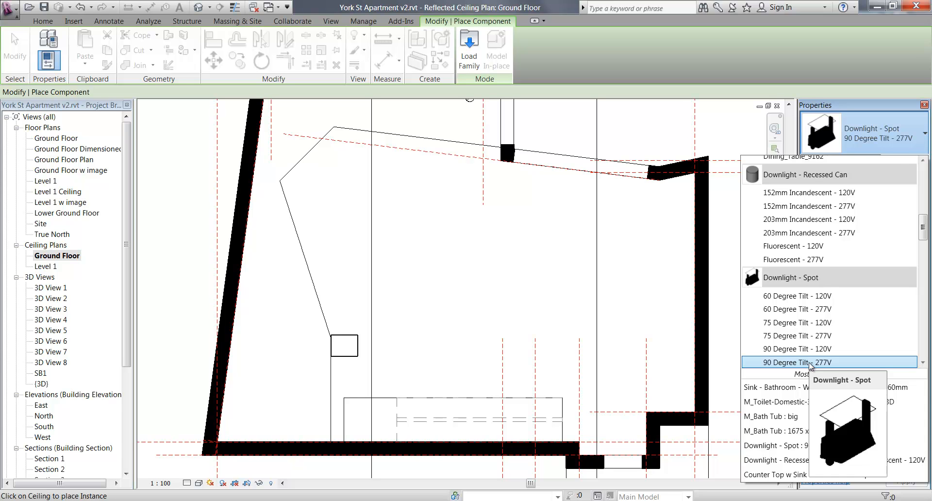
click(810, 363)
middle_drag(412, 280, 564, 356)
scroll(503, 313, up, 1)
middle_drag(533, 383, 389, 230)
scroll(584, 376, up, 1)
scroll(486, 305, up, 1)
middle_drag(485, 305, 423, 273)
scroll(424, 272, up, 1)
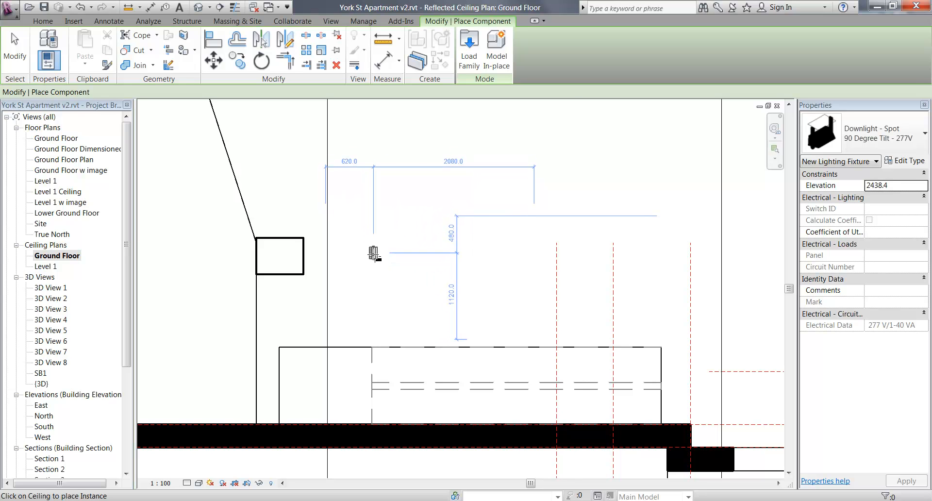
click(371, 255)
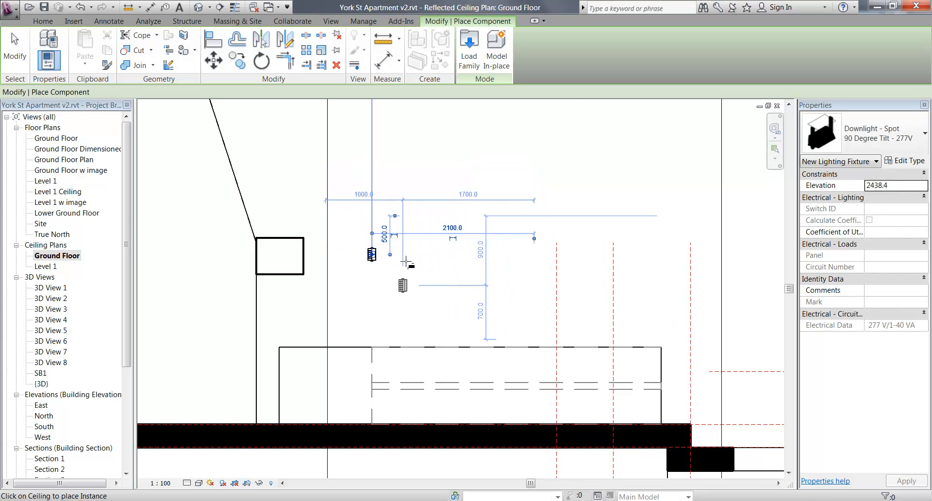
middle_drag(453, 272, 506, 280)
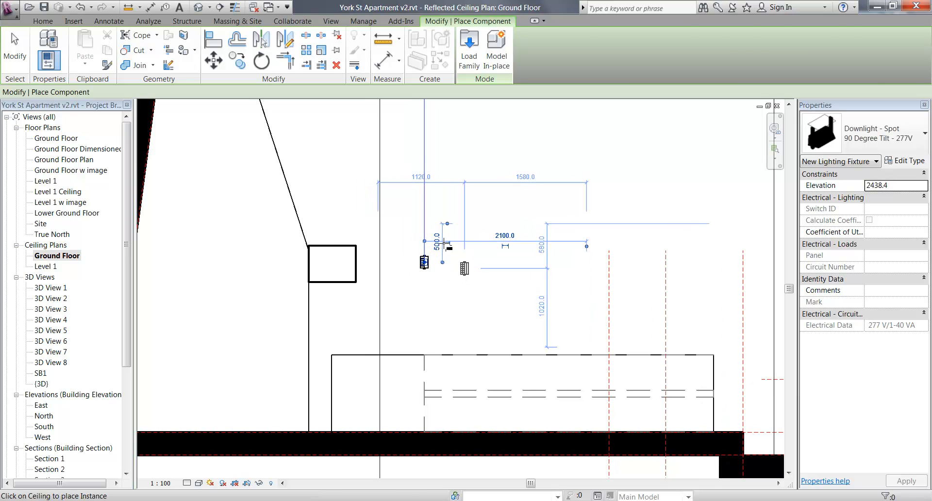
scroll(455, 267, up, 1)
key(Escape)
key(Escape)
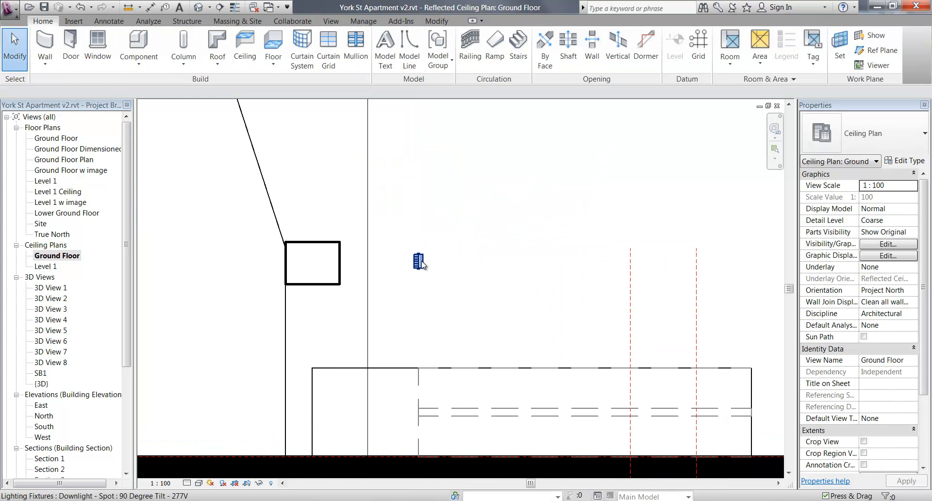
- Rotate the placed spot downlight 90 degrees counterclockwise about its centre
click(419, 261)
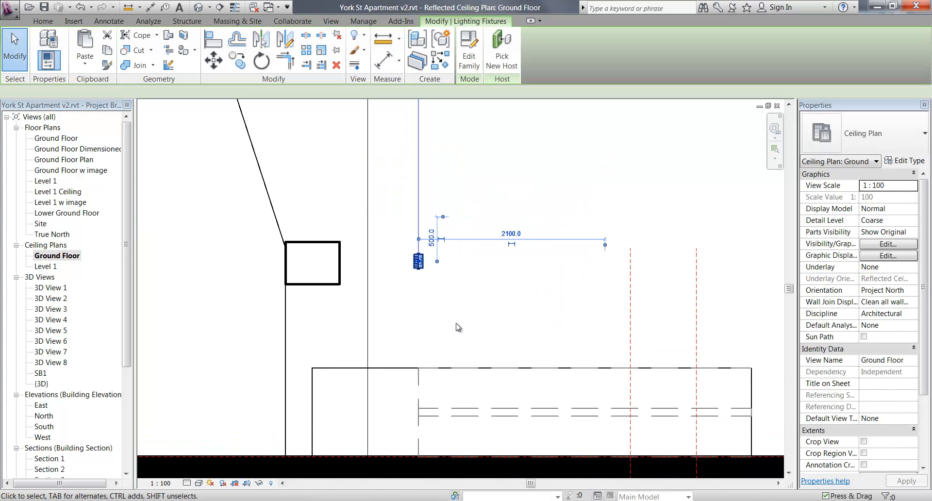
click(262, 62)
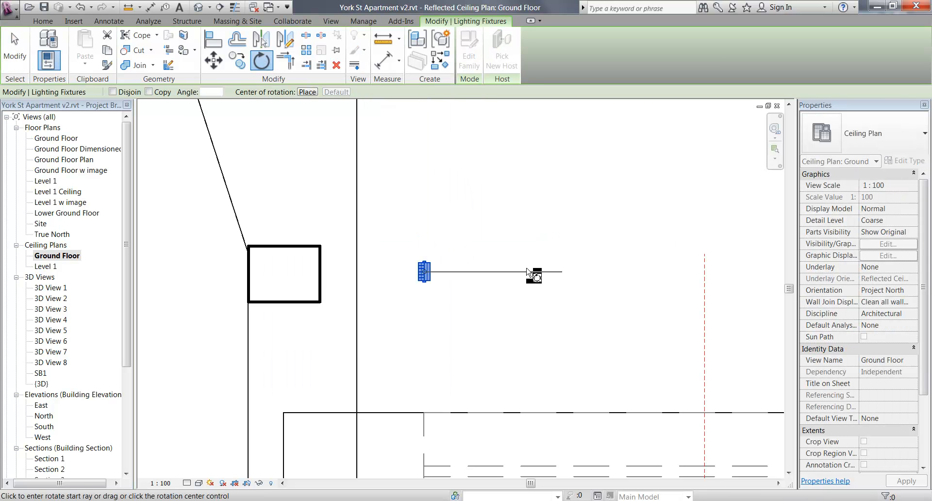
click(528, 273)
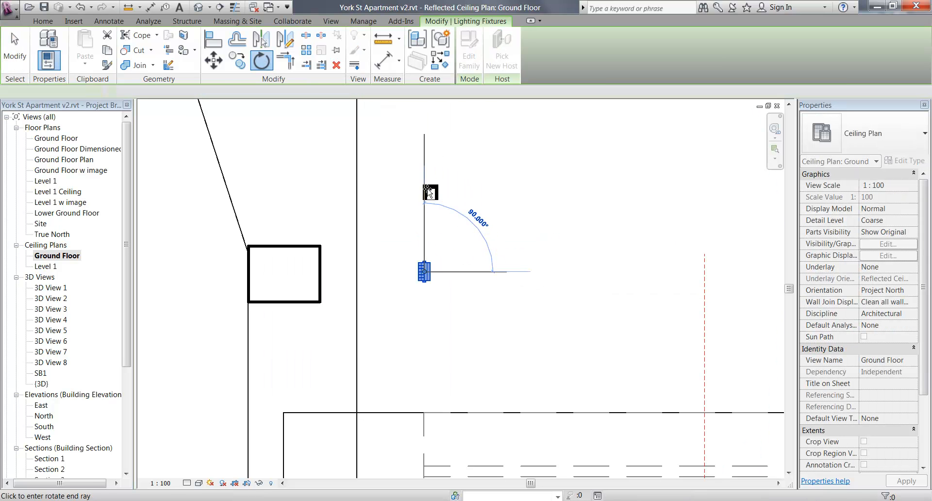
click(424, 194)
click(422, 253)
- Examine the spot downlight's orientation and its position within the room on the ceiling plan
scroll(422, 315, up, 3)
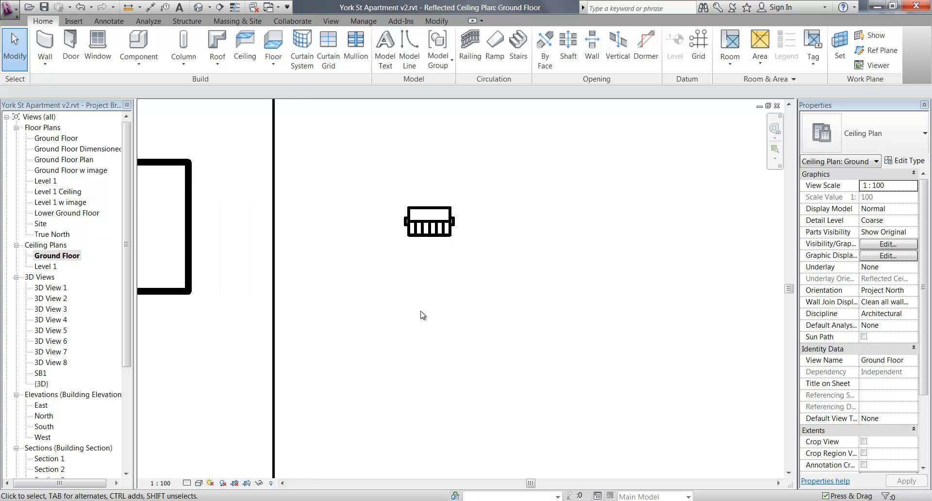
click(433, 228)
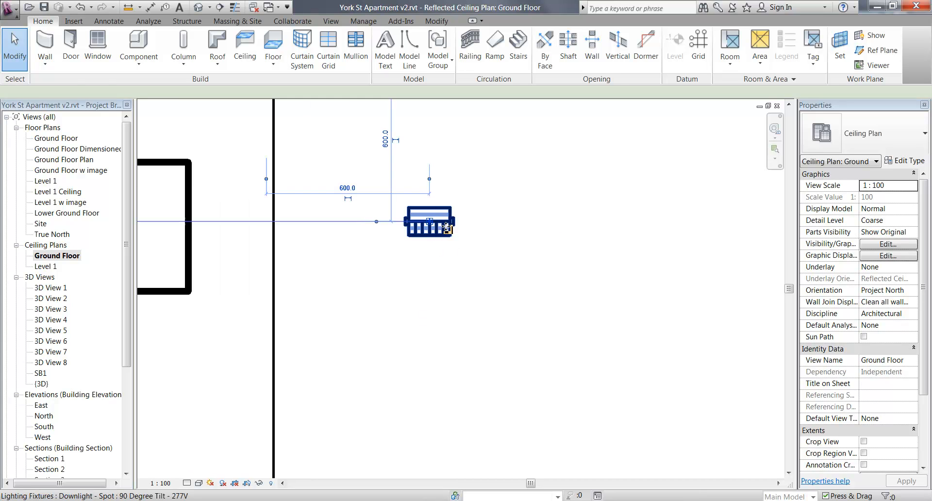
scroll(444, 258, down, 1)
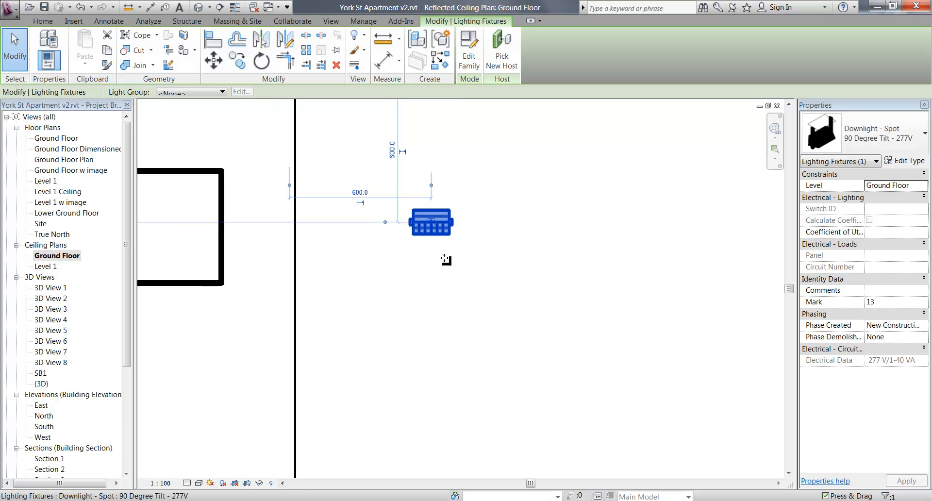
scroll(453, 236, down, 4)
scroll(456, 235, down, 2)
middle_drag(455, 235, 445, 283)
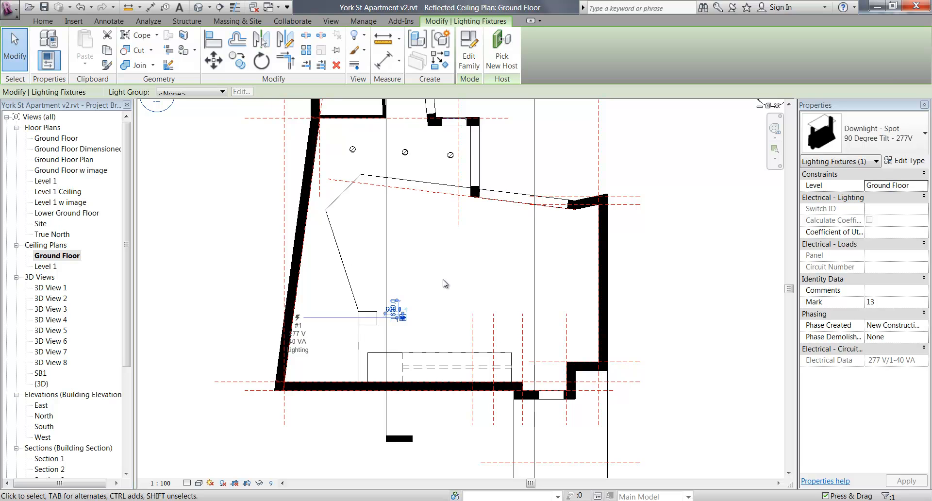
click(428, 351)
scroll(429, 350, up, 2)
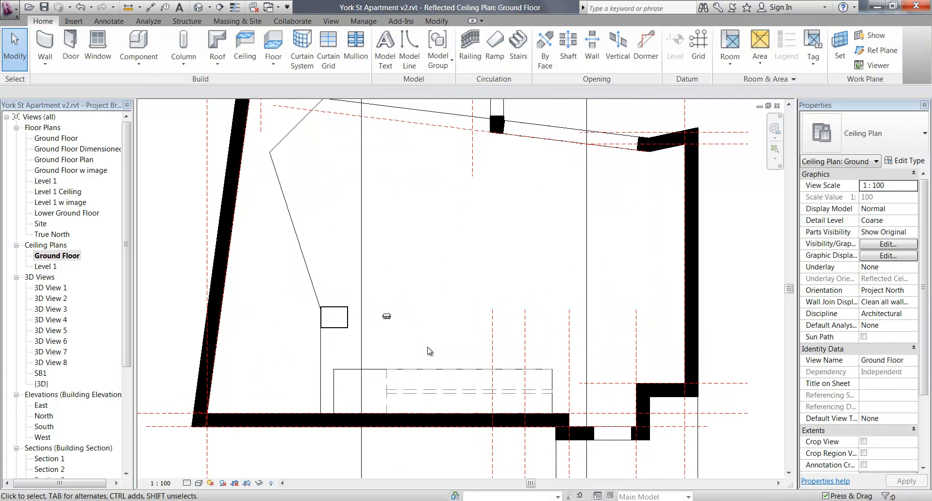
- Open 3D View 1 and examine the spot downlight close up, with thin lines switched on and back off
double_click(54, 288)
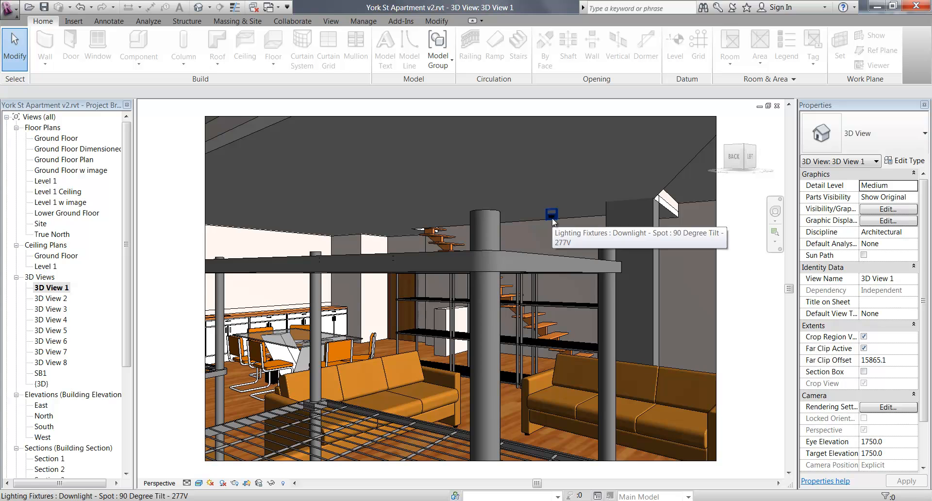
scroll(558, 200, up, 1)
scroll(547, 220, up, 6)
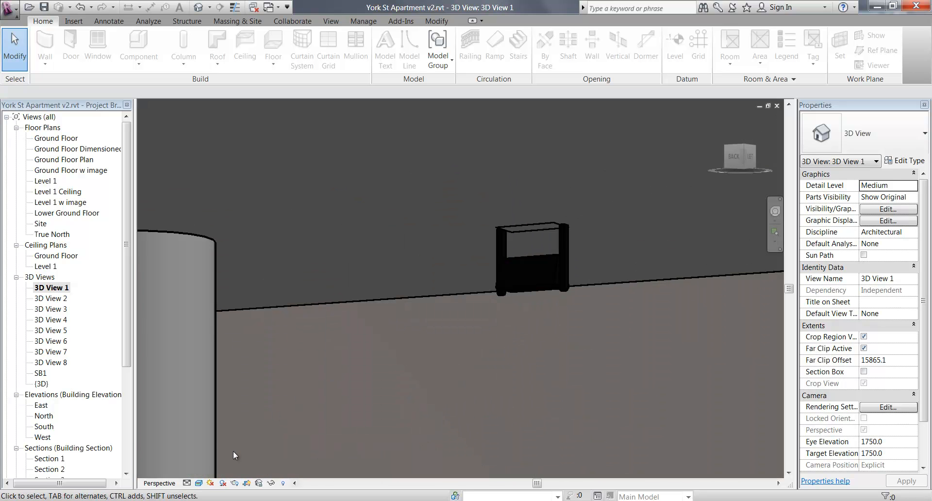
click(235, 8)
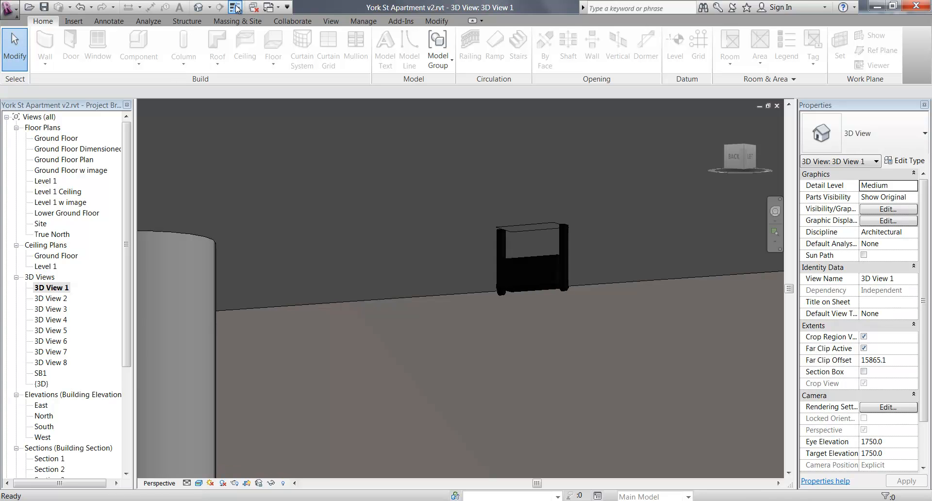
scroll(539, 245, up, 3)
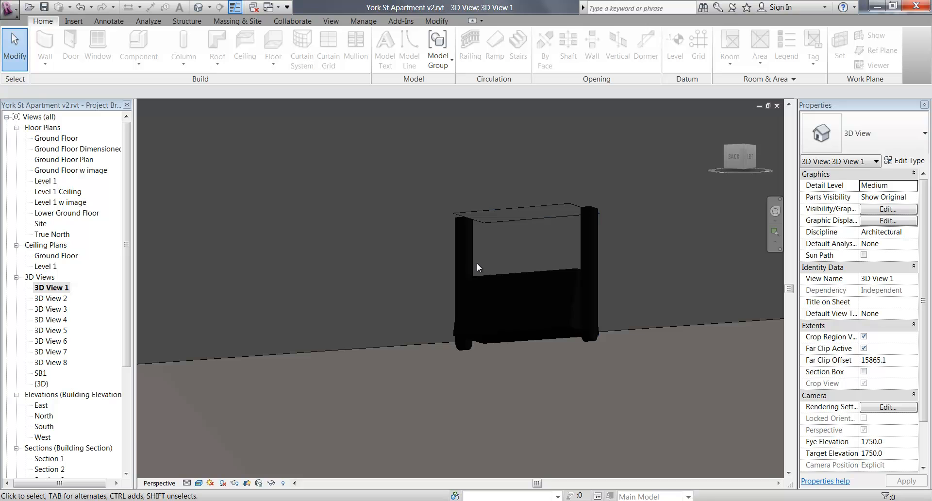
click(236, 8)
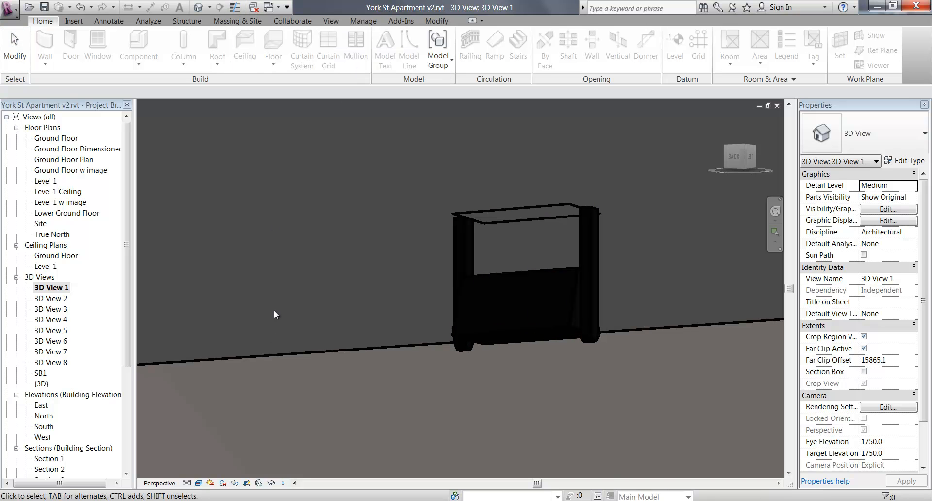
- Set the visual style of 3D View 1 to Hidden Line
click(199, 483)
click(219, 433)
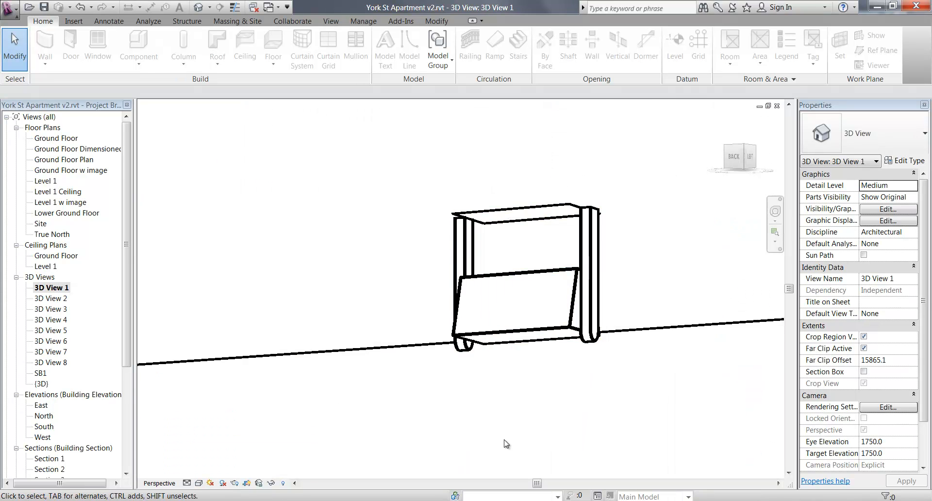
scroll(326, 245, down, 8)
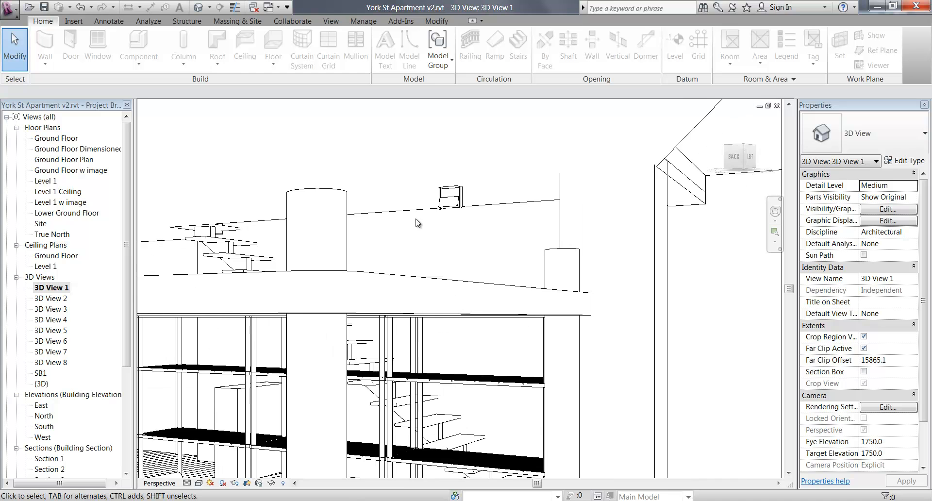
- On the Ground Floor ceiling plan, copy the spot downlight horizontally about 1100 mm to its right
scroll(567, 219, down, 3)
scroll(514, 211, down, 2)
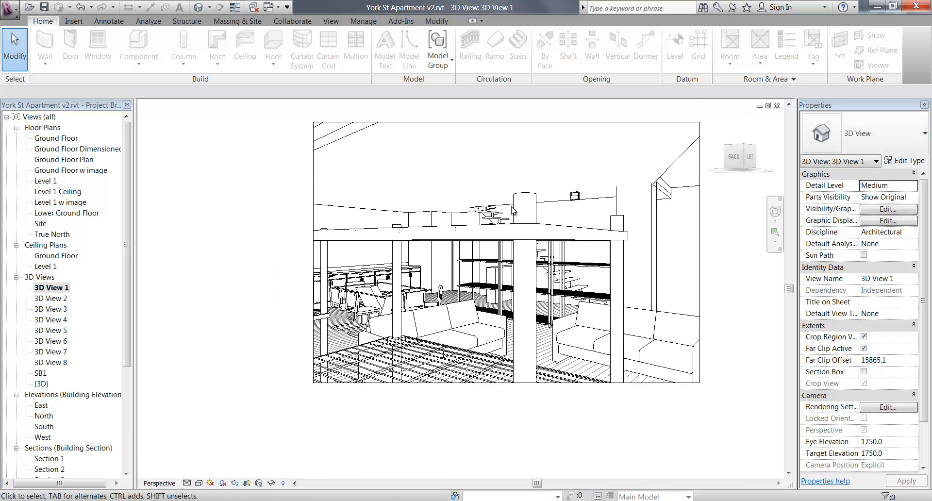
scroll(493, 215, up, 2)
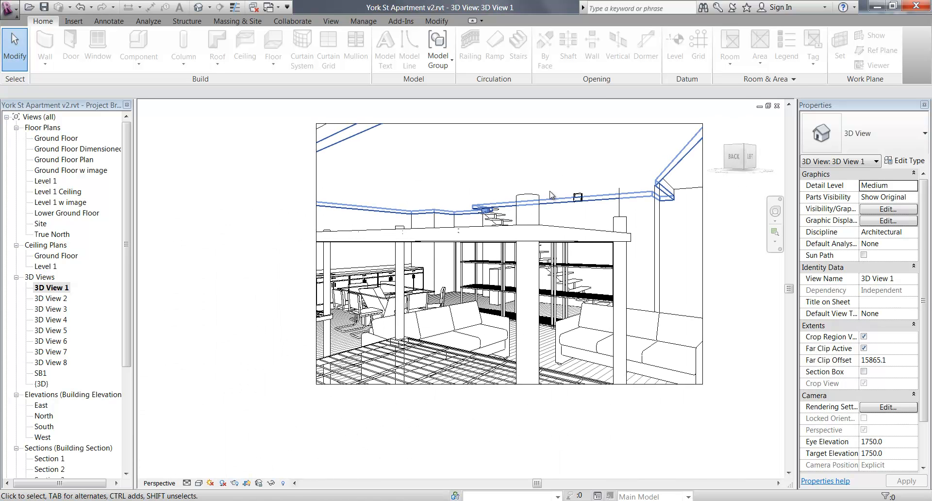
double_click(56, 255)
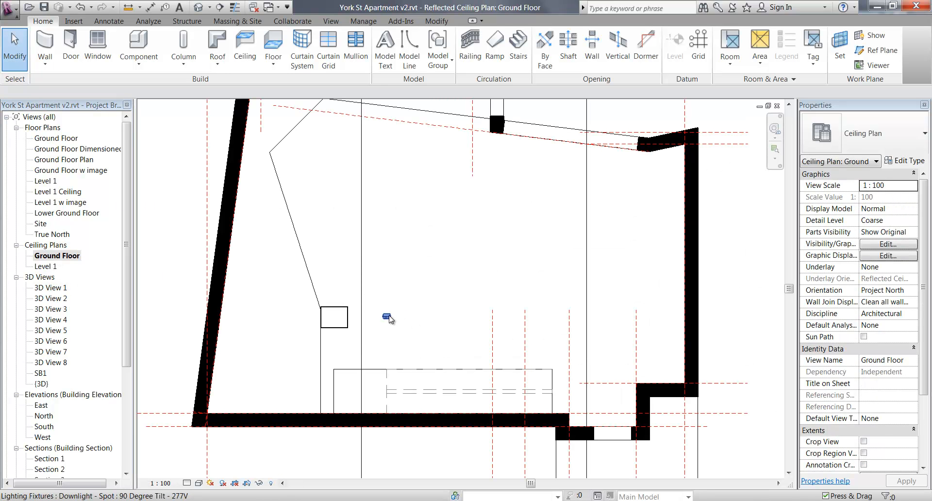
click(386, 318)
scroll(417, 347, up, 1)
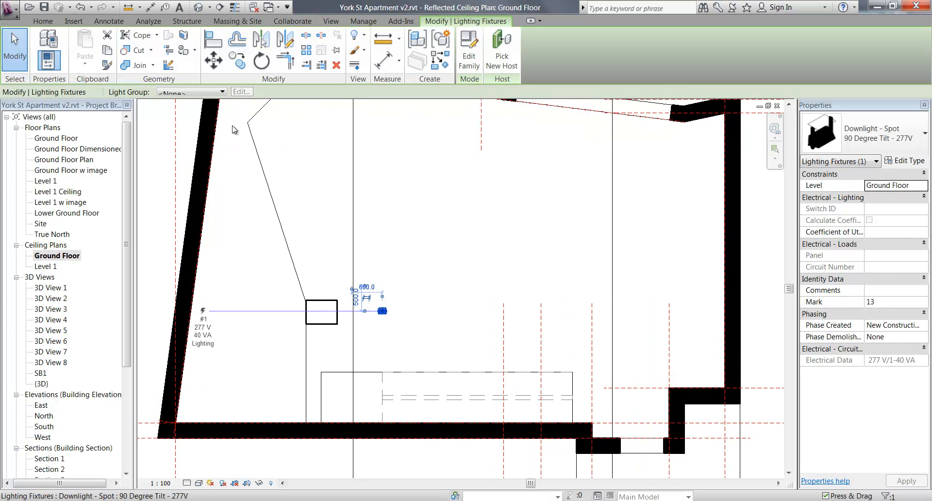
click(241, 59)
click(382, 311)
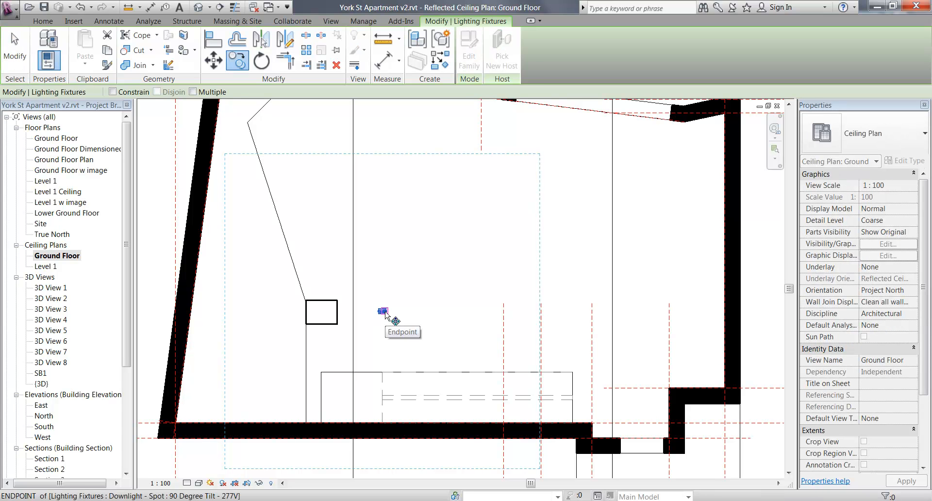
click(439, 311)
- Copy the second spot downlight a further 1100 mm horizontally to the right to make a third one
click(238, 61)
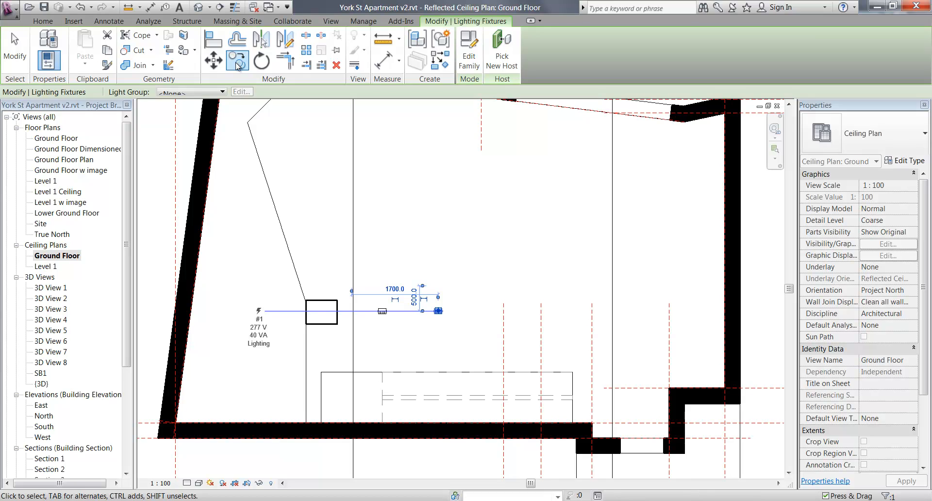
click(438, 311)
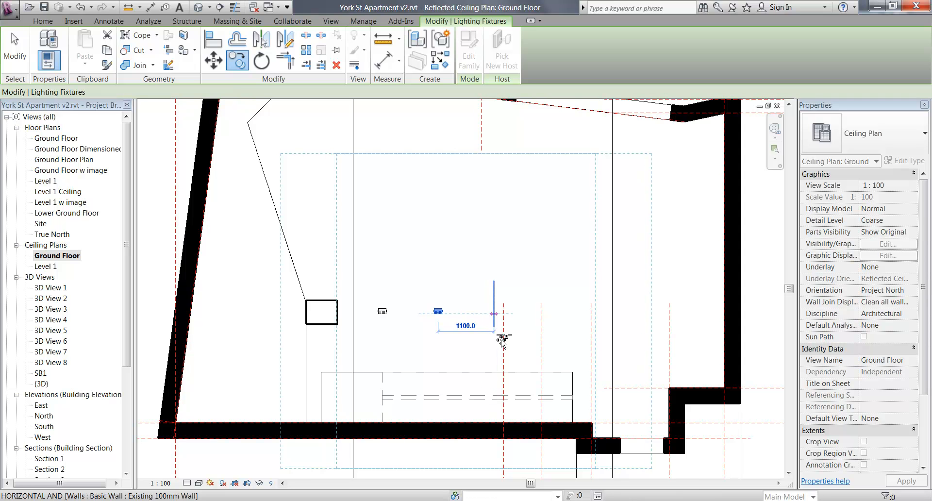
click(494, 312)
- Nudge the rightmost downlight horizontally to the right until it sits just past the right end of the rectangular outline below
scroll(500, 340, up, 1)
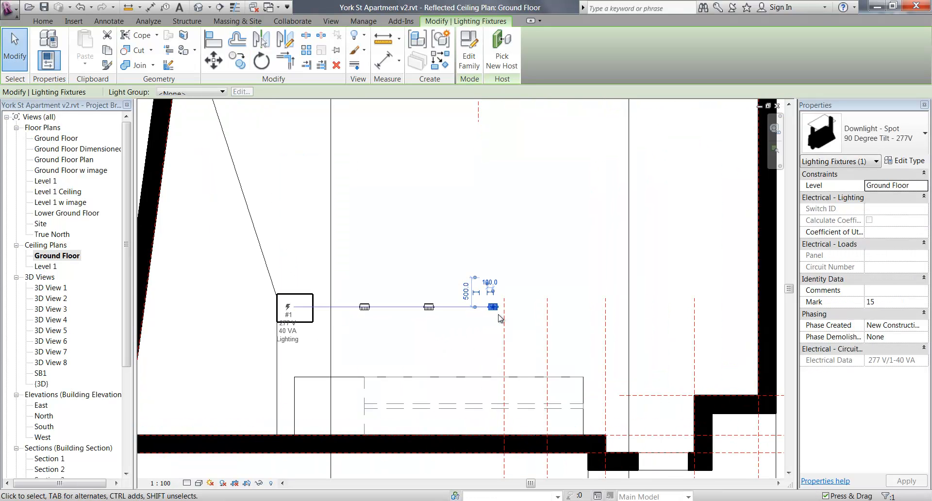
scroll(461, 339, down, 1)
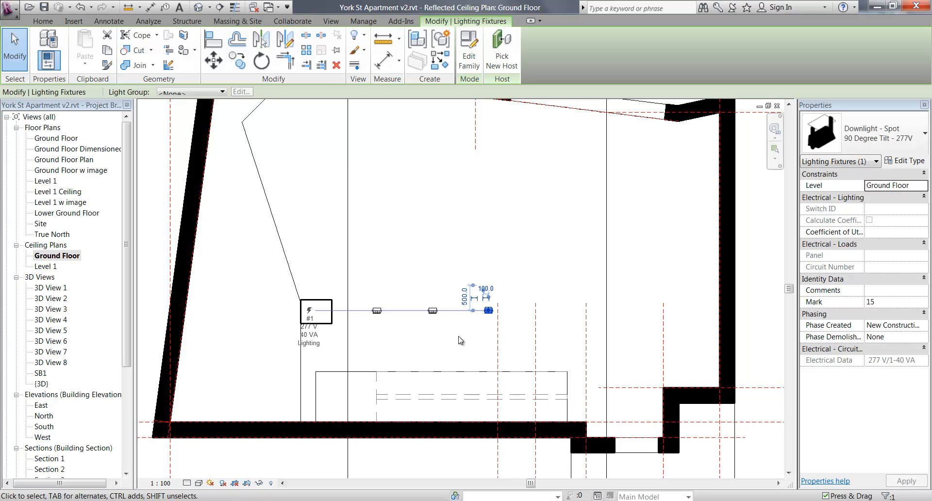
key(Right)
key(Right)
key(Right)
key(Right)
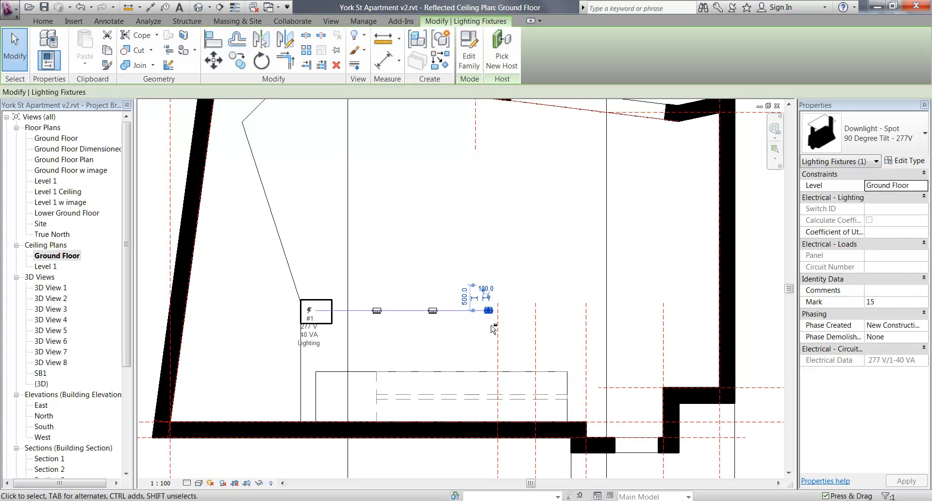
key(Right)
key(Right)
key(Right)
key(Right)
key(Right)
key(Right)
key(Right)
key(Right)
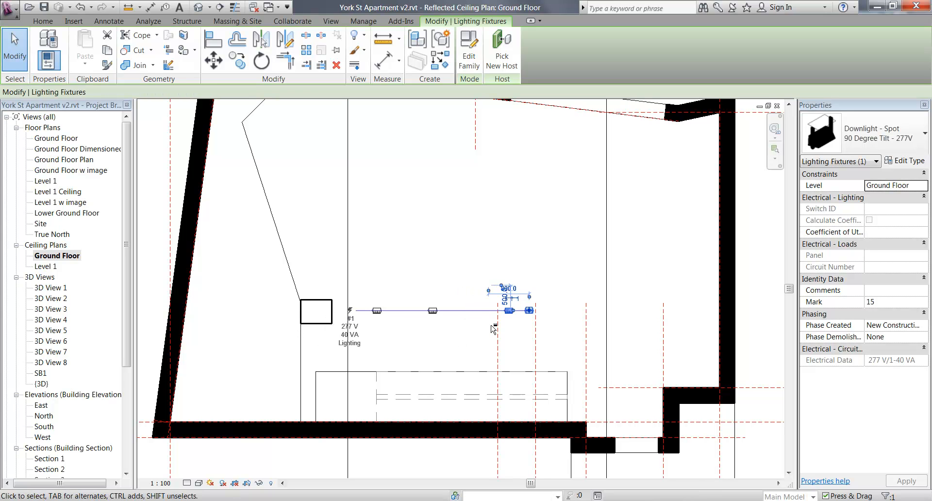
key(Right)
key(Right)
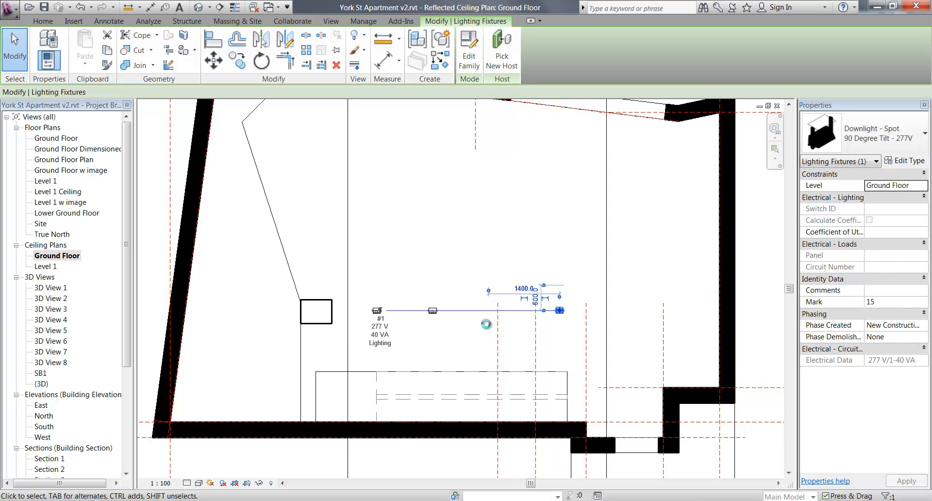
key(Right)
key(Right)
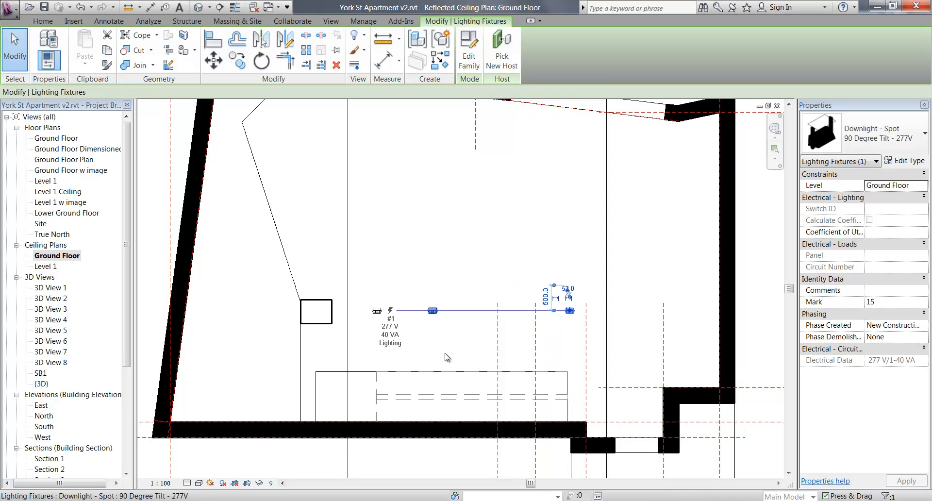
- Nudge the middle downlight horizontally to the right until it is about 100 mm short of the nearest dashed reference line
click(432, 310)
key(Right)
key(Right)
key(Right)
key(Right)
key(Right)
key(Right)
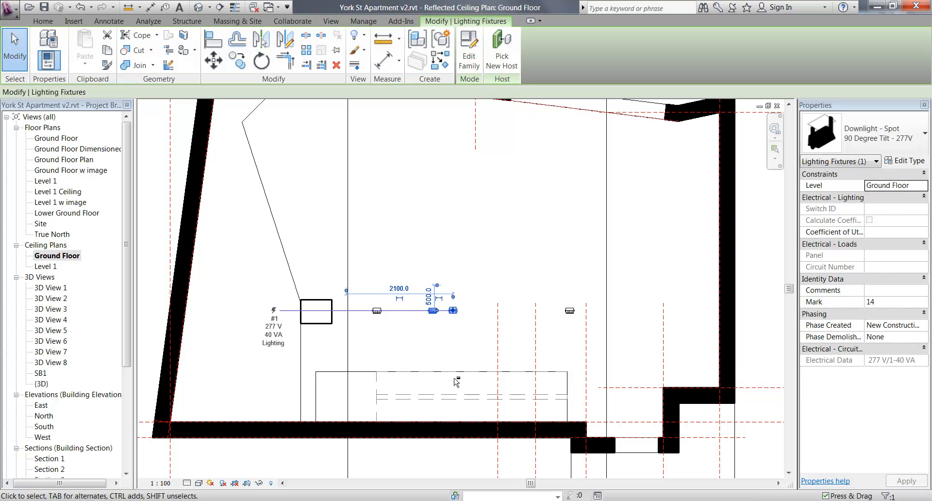
key(Right)
key(Right)
key(Right)
key(Right)
key(Right)
key(Right)
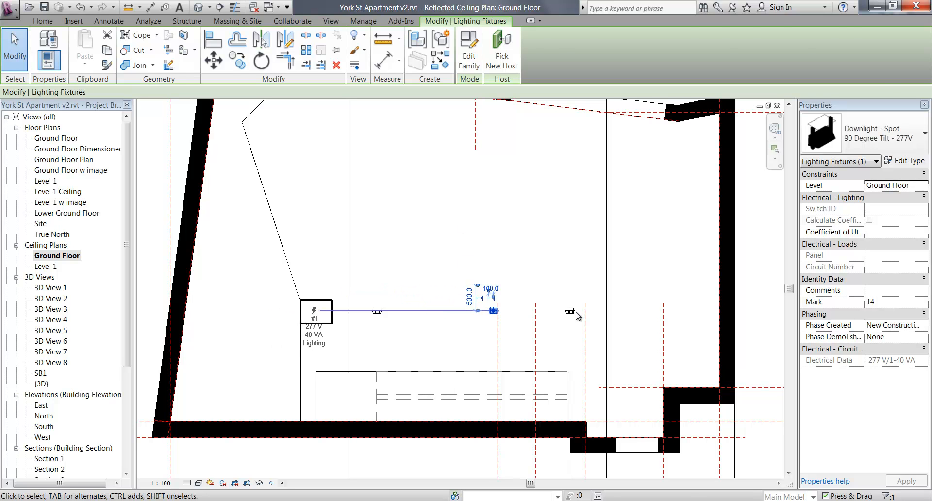
key(Escape)
- Nudge the rightmost downlight further right until it is 2300 mm from the middle one, matching the spacing on the other side
click(572, 311)
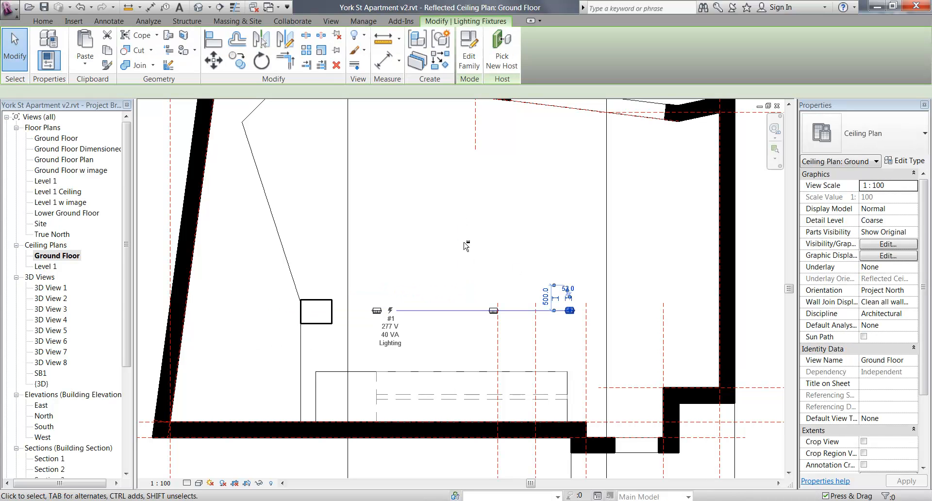
key(Right)
key(Right)
key(Right)
key(Right)
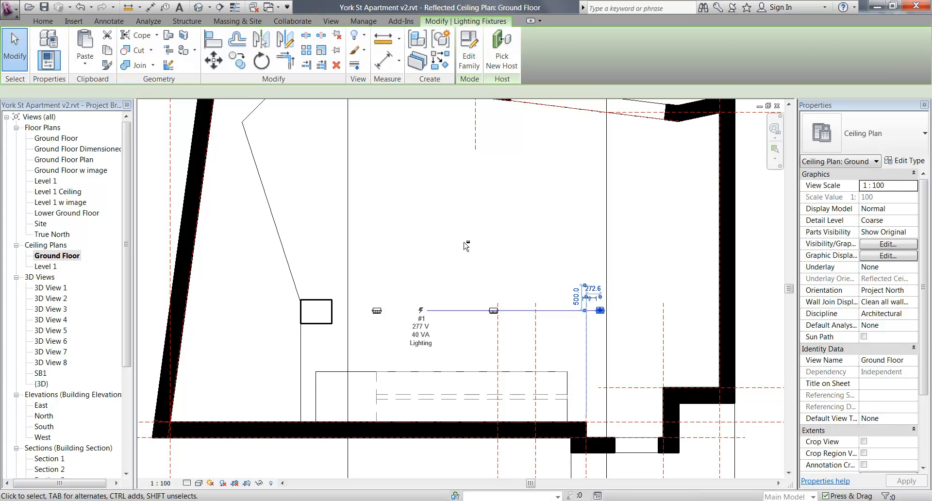
key(Right)
key(Right)
key(Escape)
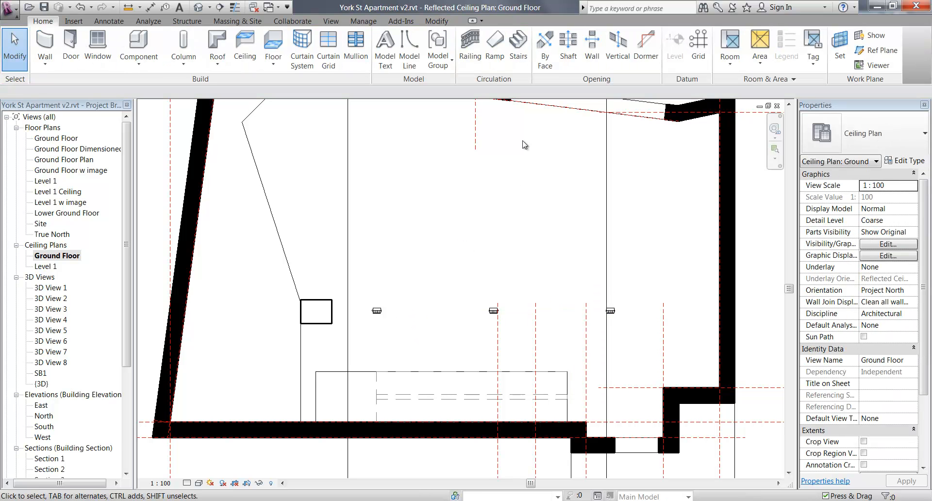
- Start an aligned dimension string from the left downlight's centre reference to the middle downlight's centre reference
click(438, 23)
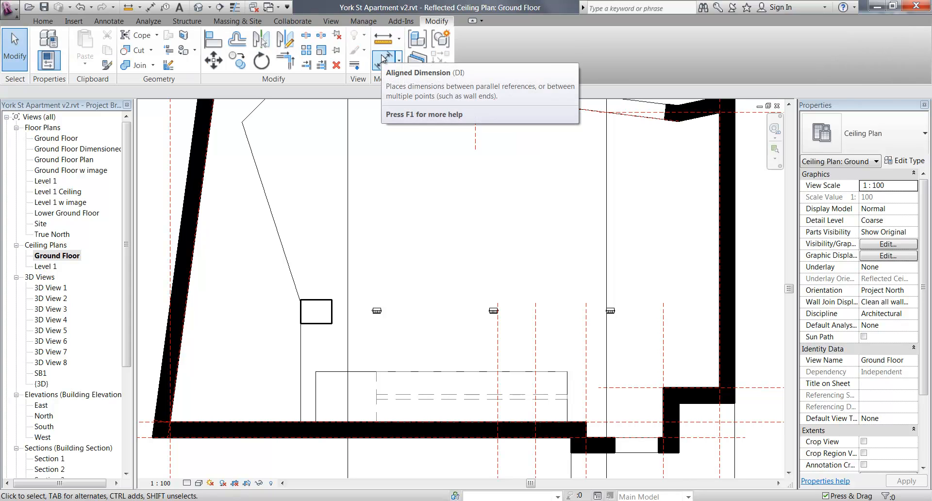
click(391, 63)
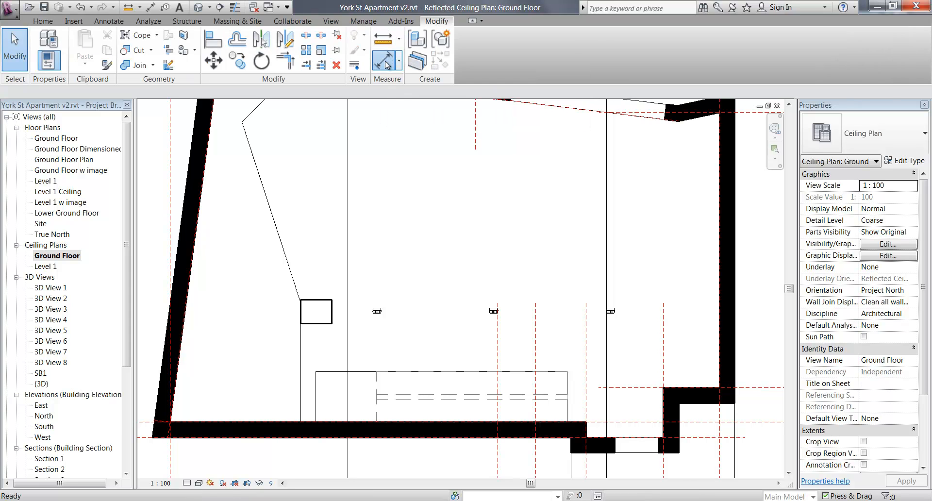
middle_drag(380, 288, 456, 270)
scroll(466, 285, up, 5)
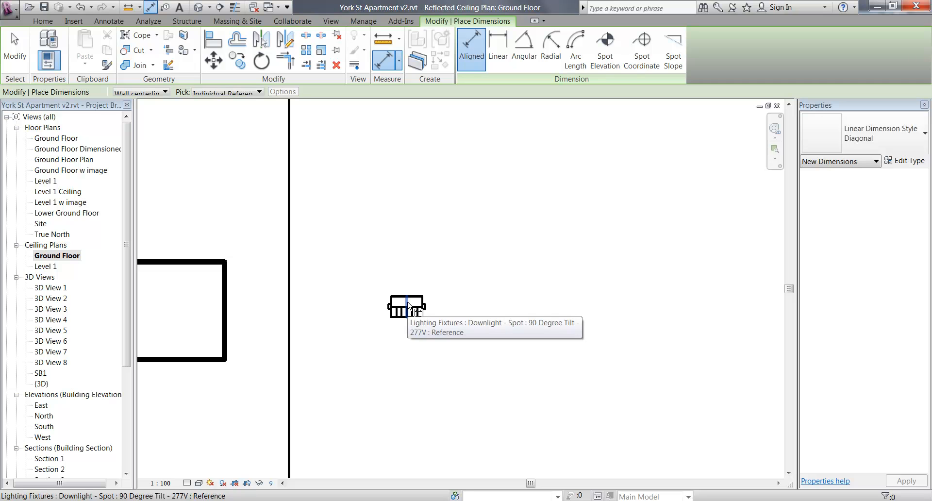
click(408, 304)
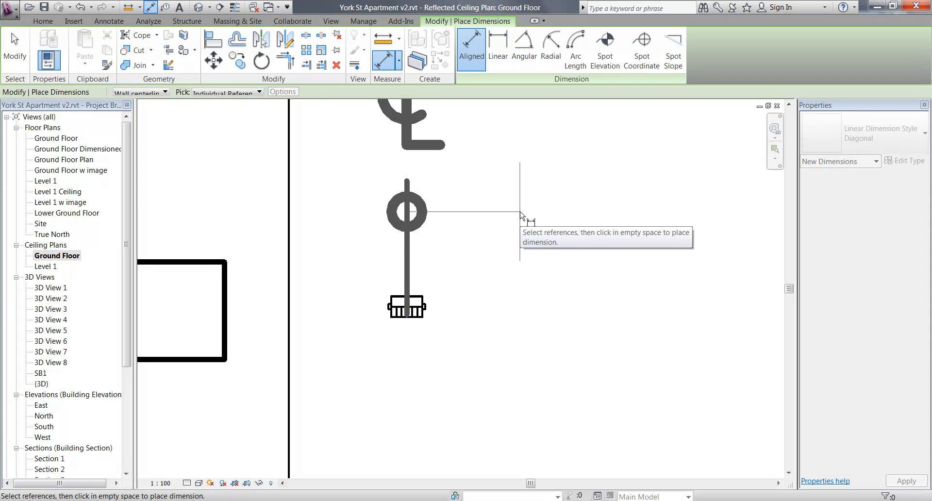
scroll(520, 215, down, 4)
scroll(443, 242, up, 4)
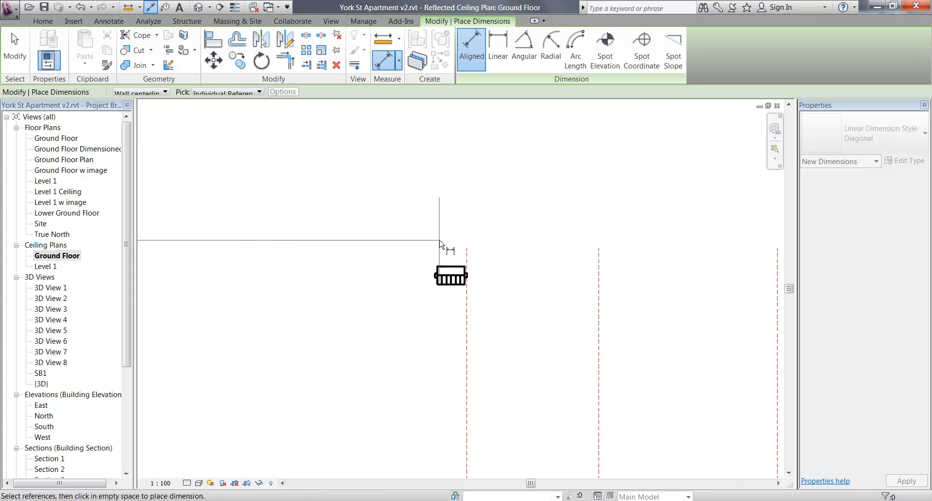
click(452, 275)
- Extend the dimension string to the right downlight's centre reference and place it above the row of downlights
scroll(582, 218, down, 2)
scroll(595, 217, down, 1)
middle_drag(777, 210, 597, 215)
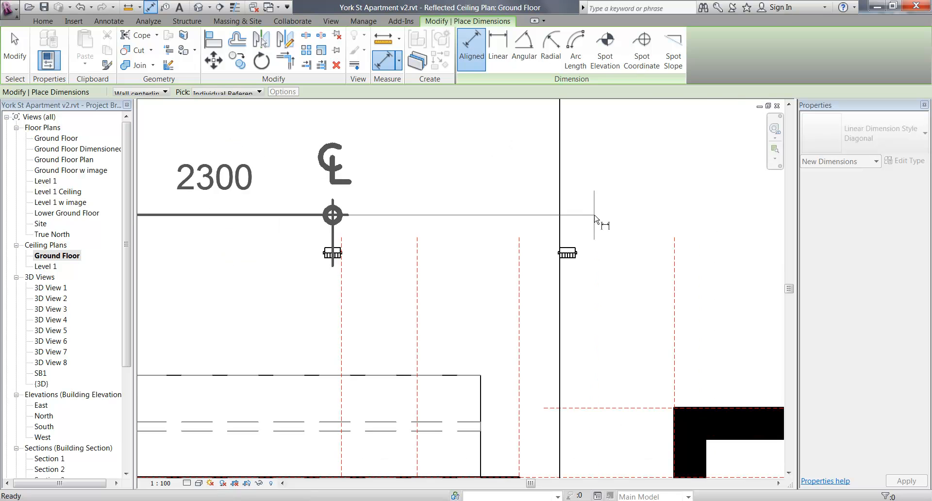
scroll(568, 251, up, 5)
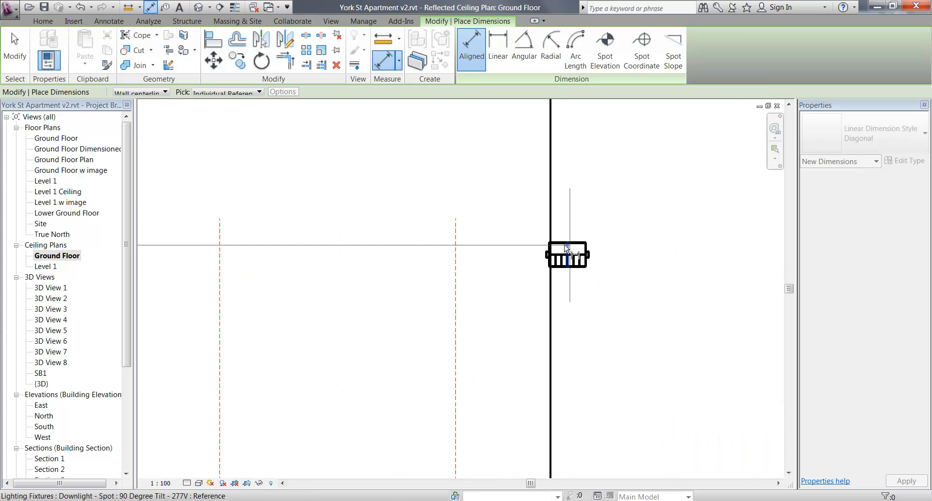
click(565, 246)
scroll(538, 221, down, 3)
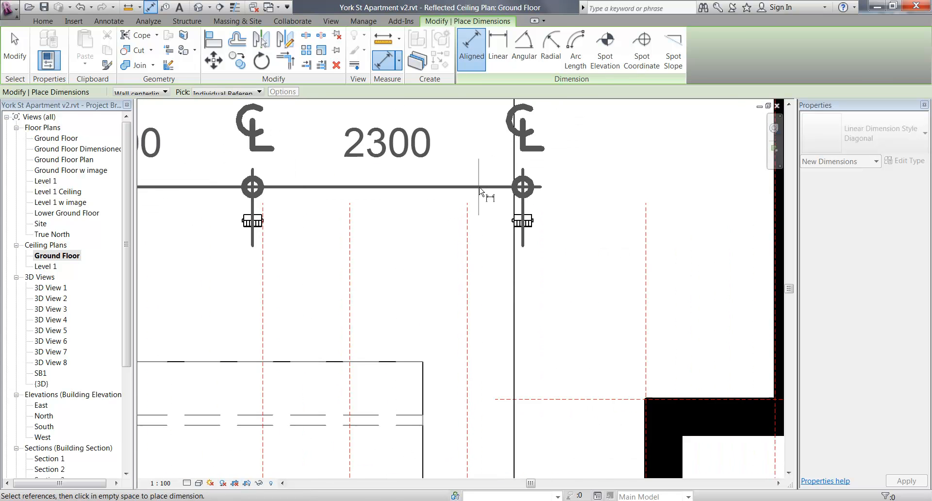
middle_drag(541, 206, 577, 307)
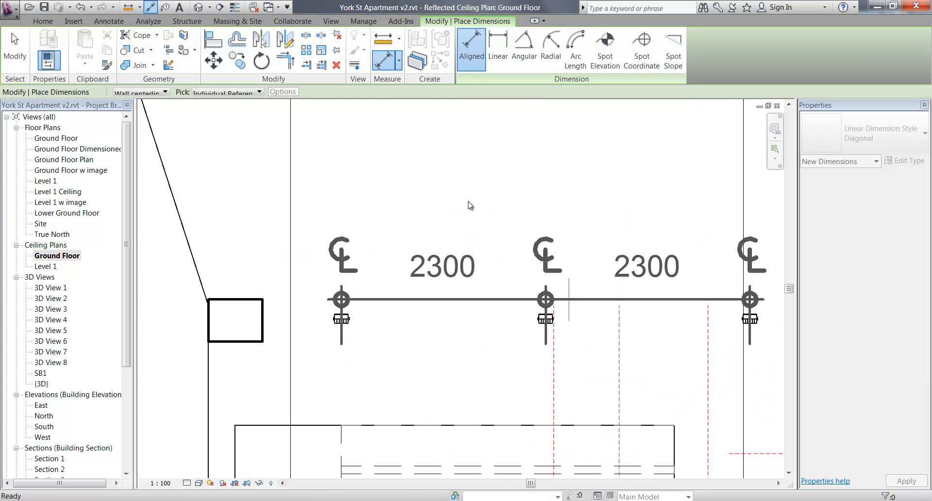
scroll(470, 199, down, 2)
middle_drag(470, 193, 374, 158)
click(436, 177)
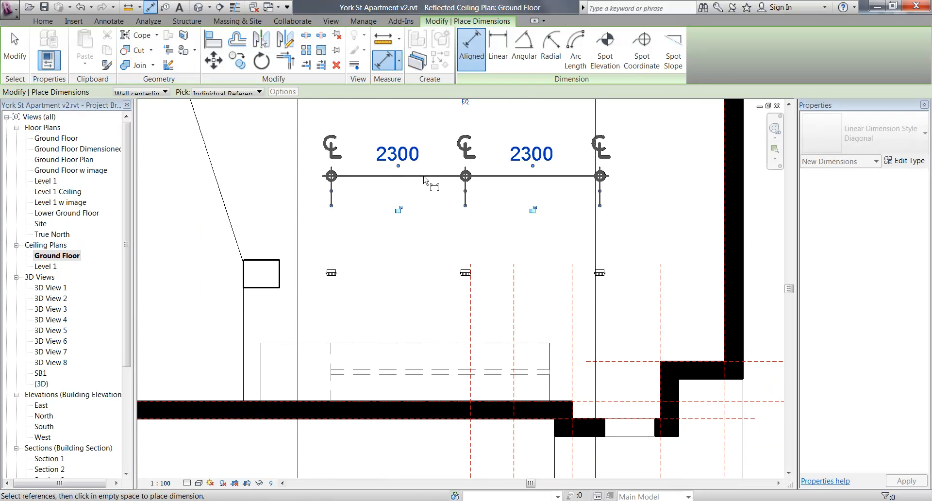
- Apply the EQ constraint to the dimension string so the three downlights stay equally spaced, and leave the dimension command
click(465, 103)
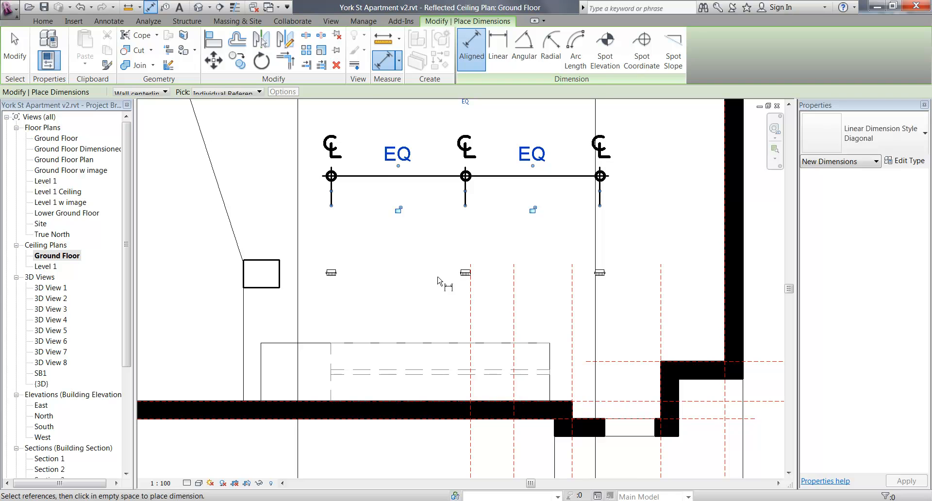
scroll(443, 291, down, 2)
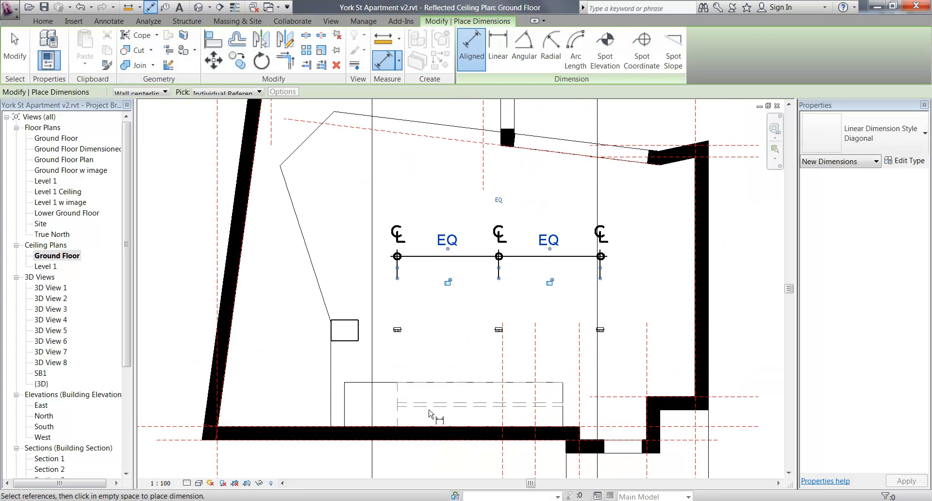
right_click(436, 181)
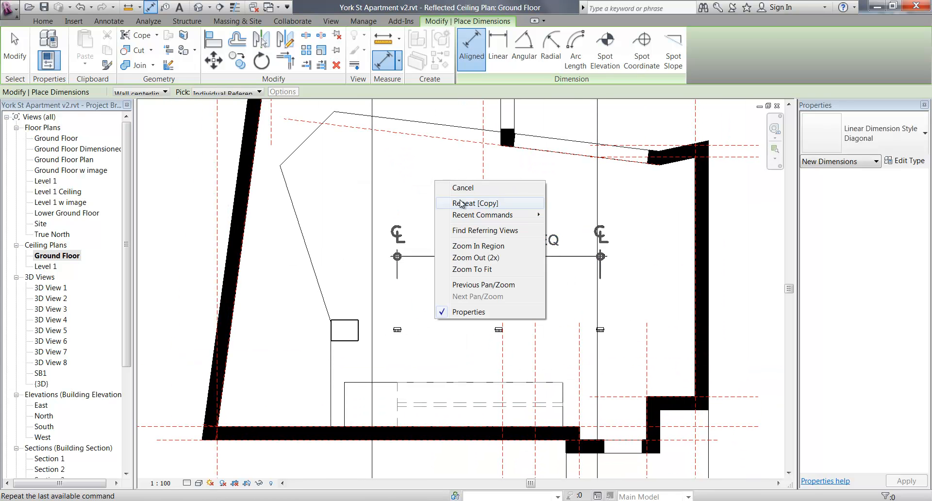
click(461, 203)
right_click(413, 175)
click(440, 192)
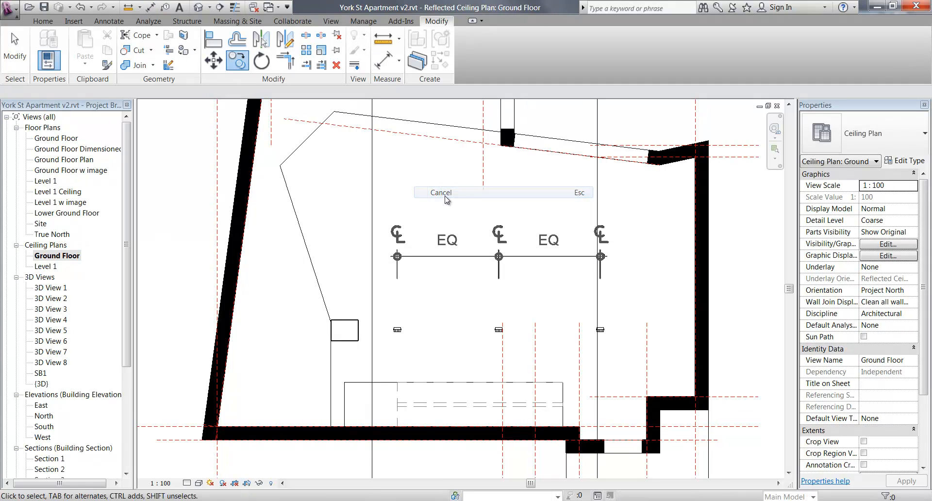
right_click(406, 179)
click(443, 186)
middle_drag(429, 213, 465, 210)
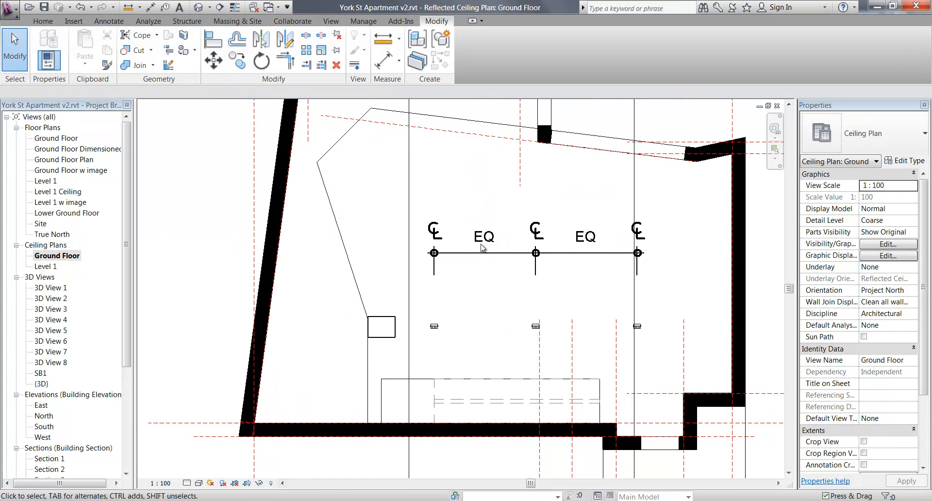
scroll(481, 244, down, 2)
middle_drag(480, 244, 472, 303)
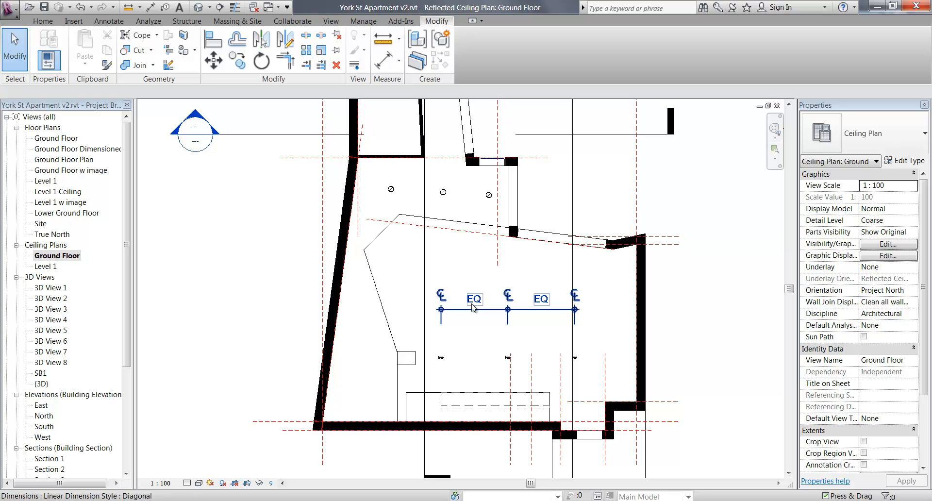
scroll(393, 297, up, 1)
middle_drag(393, 297, 429, 299)
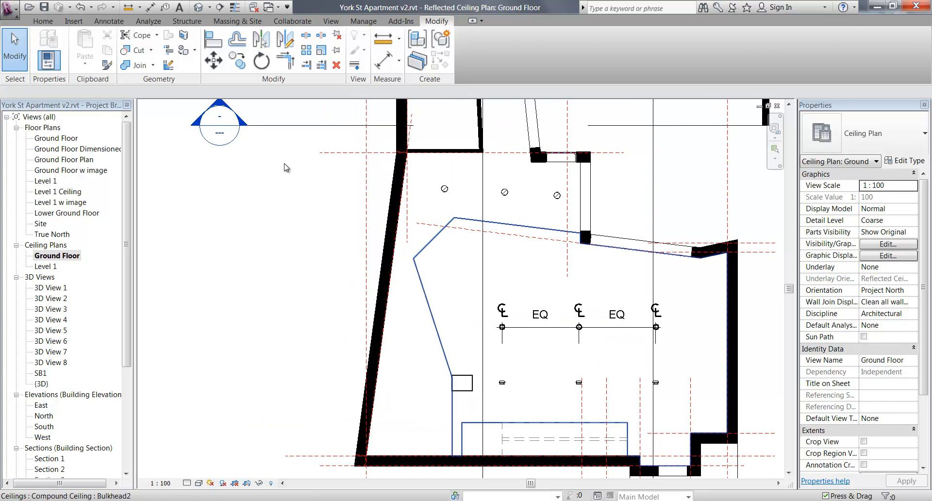
- Place two Downlight - Spot components of type 60 Degree Tilt - 277V one above the other beside the bulkhead's angled edge
click(45, 24)
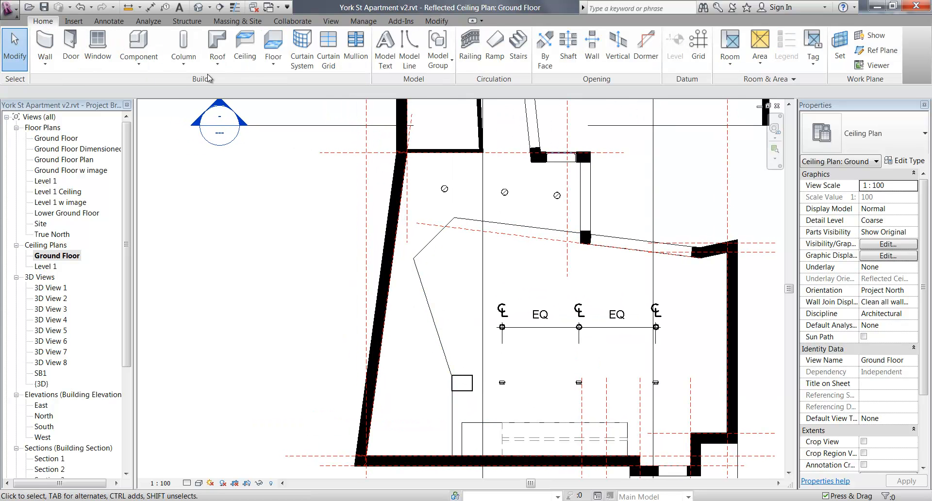
click(140, 43)
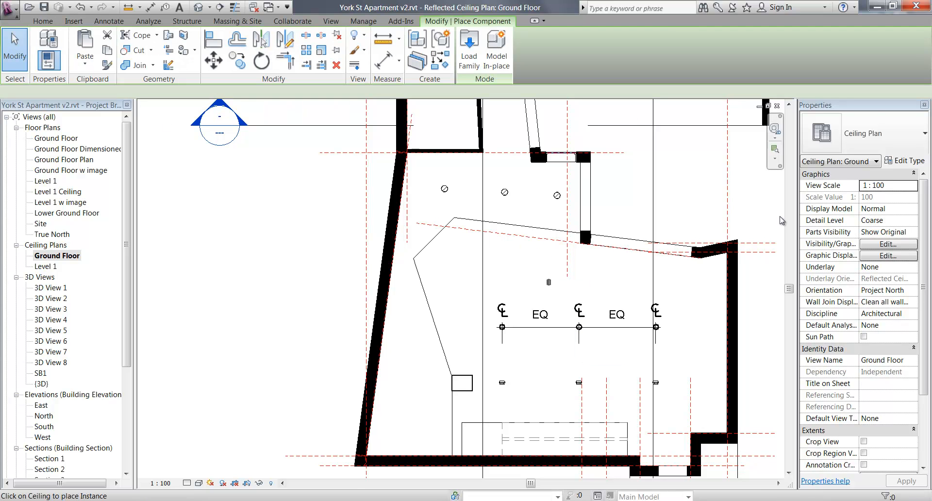
click(874, 142)
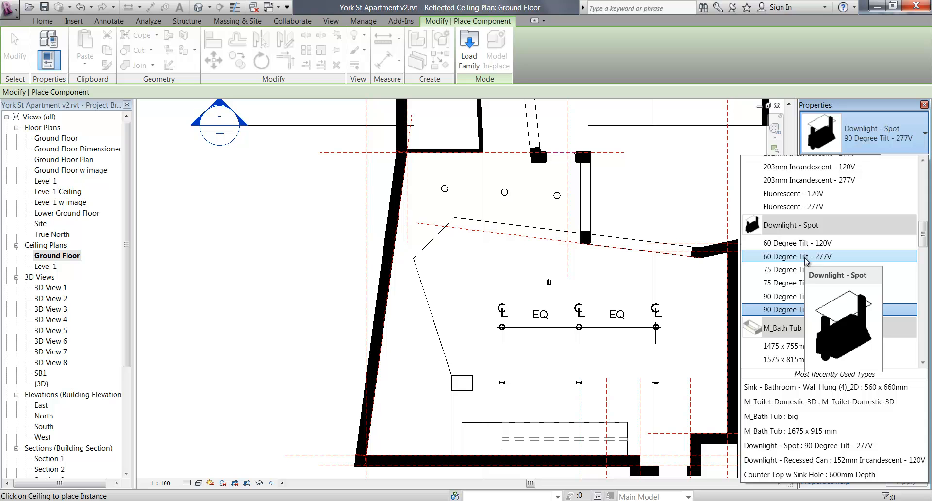
click(780, 257)
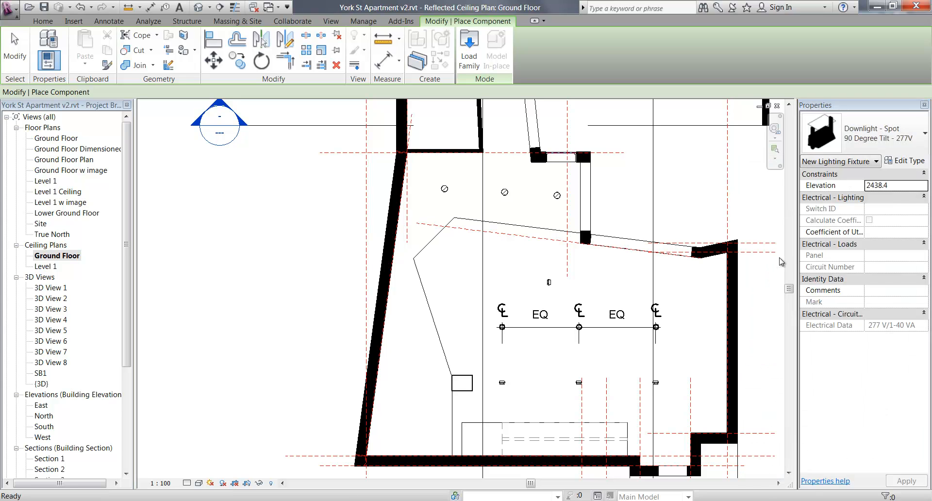
middle_drag(431, 257, 454, 207)
scroll(498, 225, up, 3)
scroll(466, 221, down, 2)
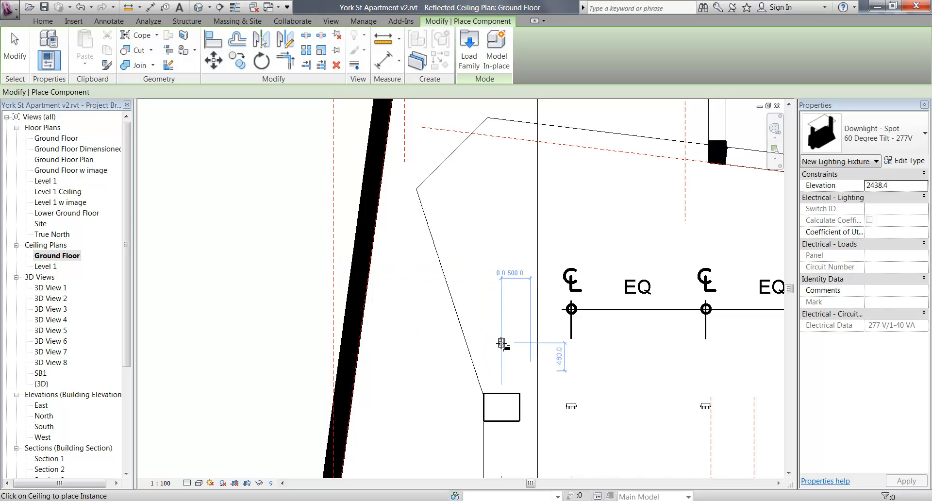
click(504, 325)
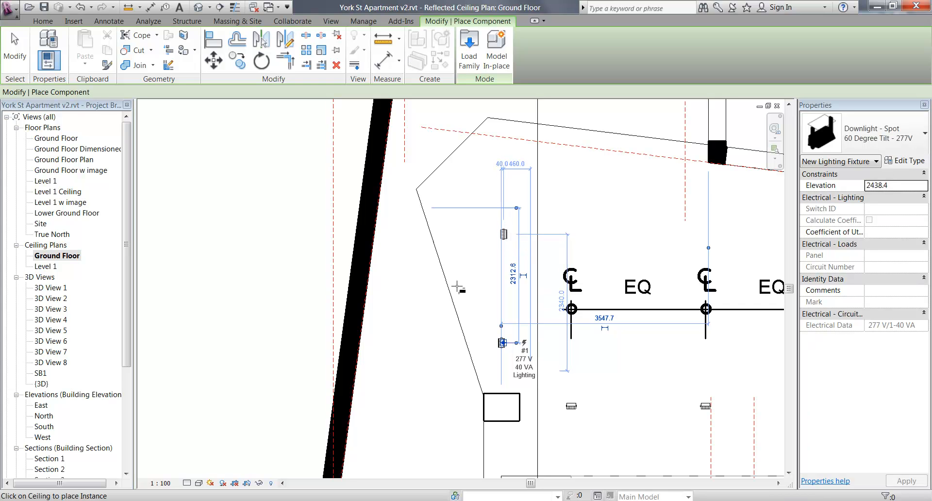
right_click(462, 200)
click(468, 207)
right_click(467, 203)
click(490, 213)
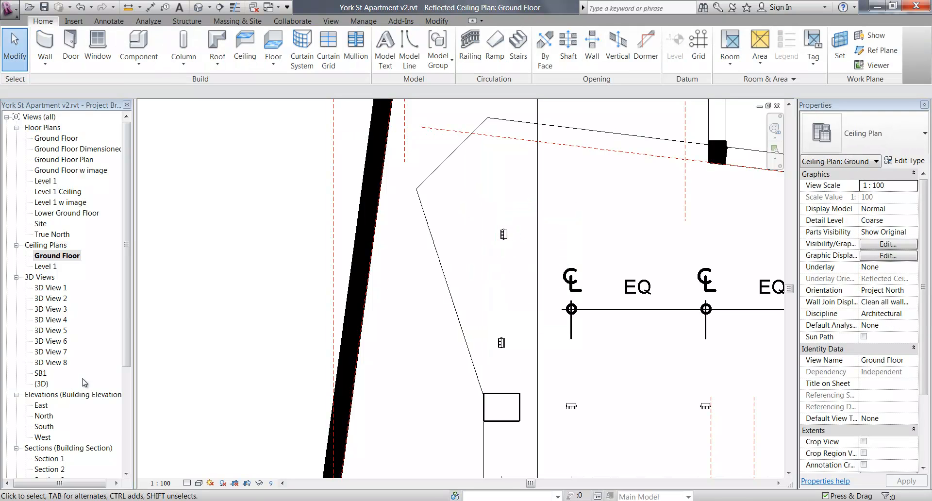
- Examine the tilt and orientation of the two new spot downlights in 3D View 1
double_click(53, 287)
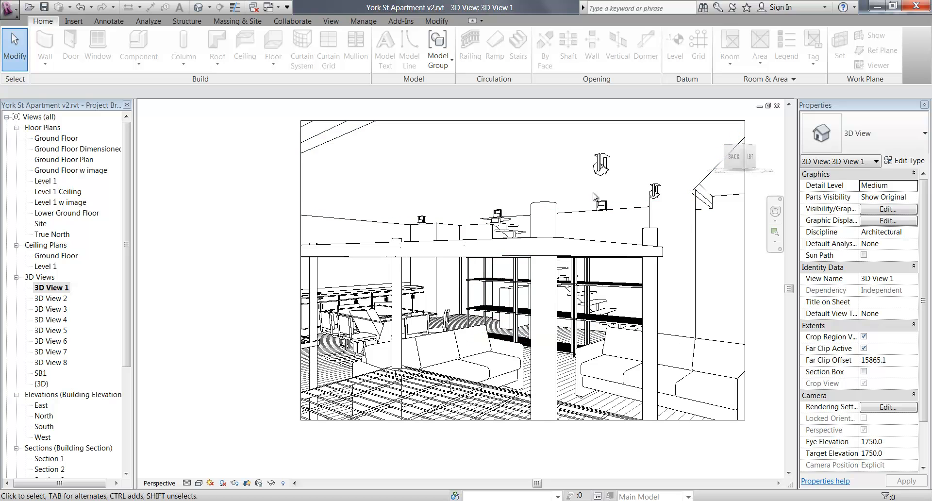
scroll(655, 145, up, 1)
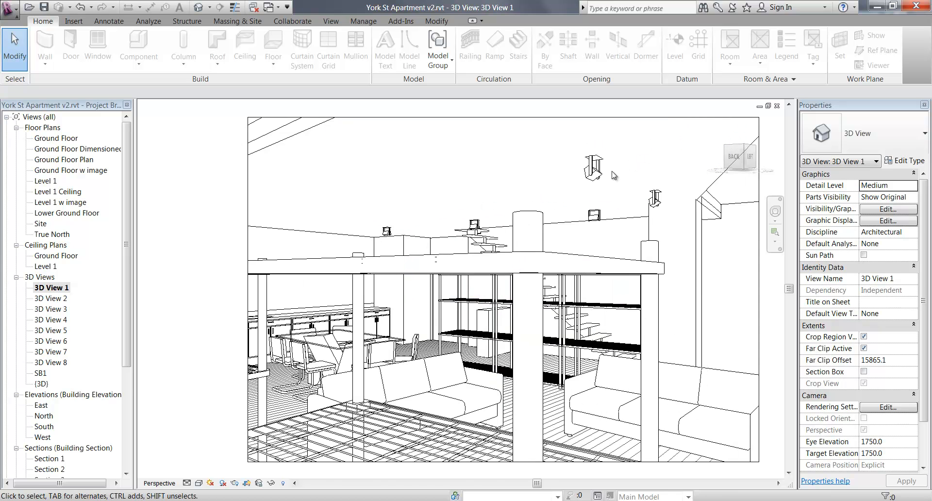
scroll(612, 177, up, 3)
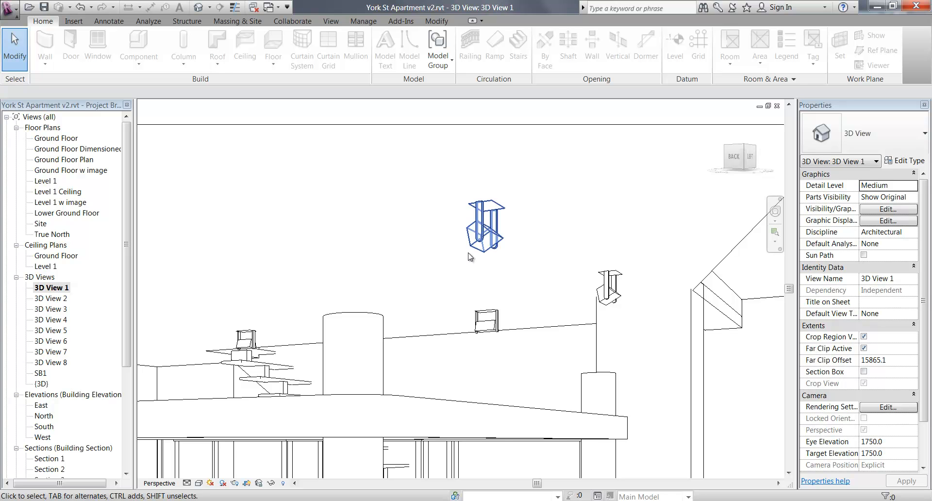
click(502, 248)
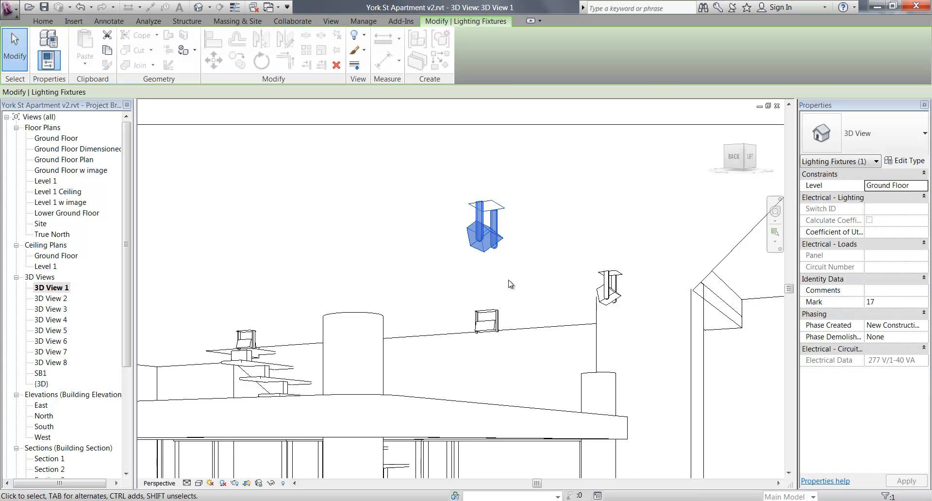
key(Escape)
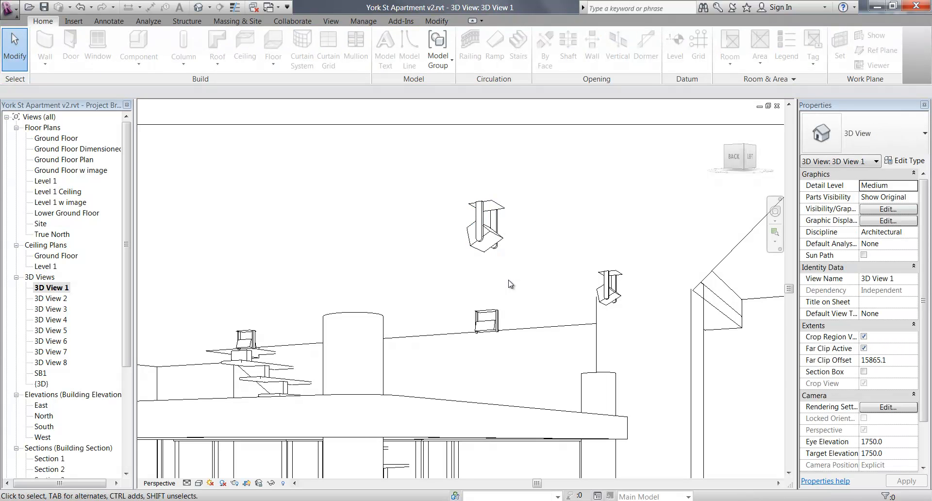
scroll(510, 283, down, 3)
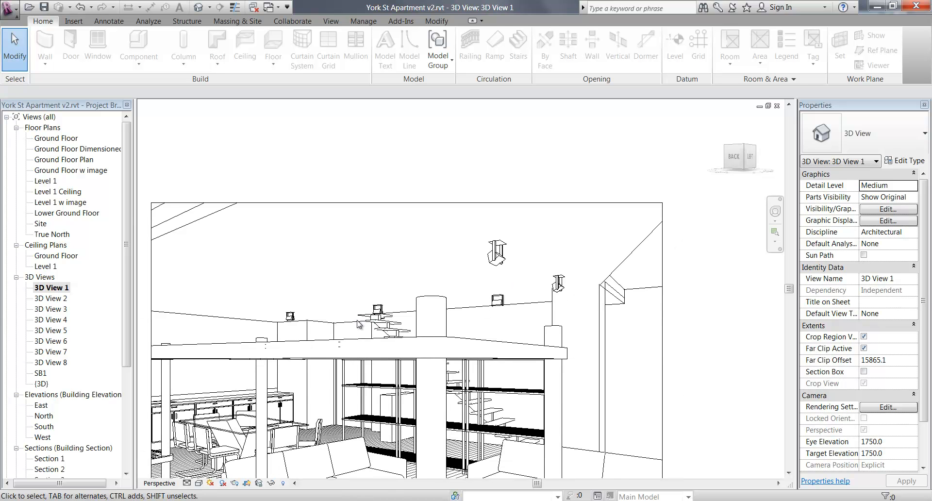
scroll(505, 272, down, 2)
middle_drag(497, 235, 603, 211)
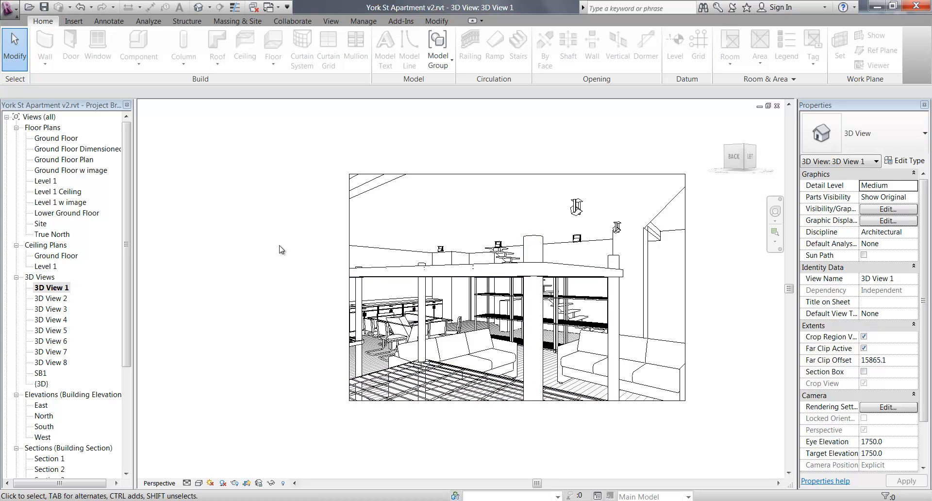
- Delete the three Metal_Shelves_4135 24" x 42" units near the upper sofa in the Ground Floor floor plan
double_click(58, 138)
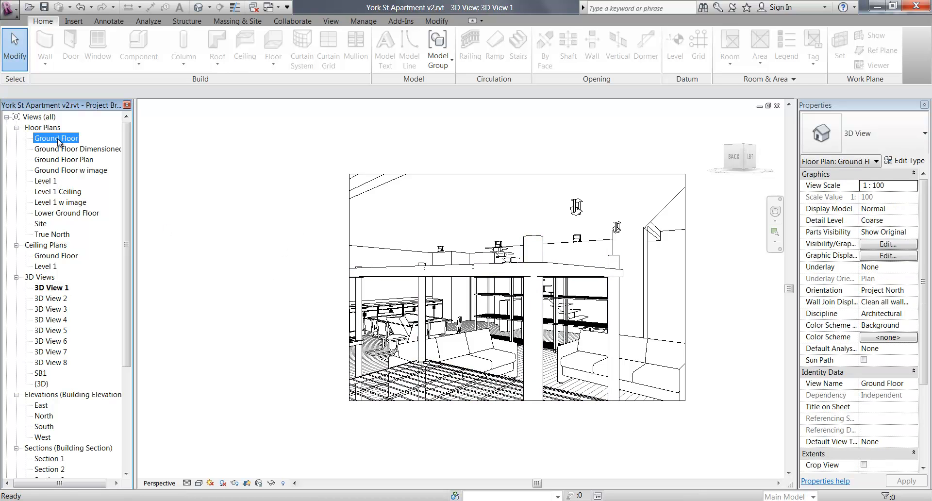
scroll(339, 300, up, 5)
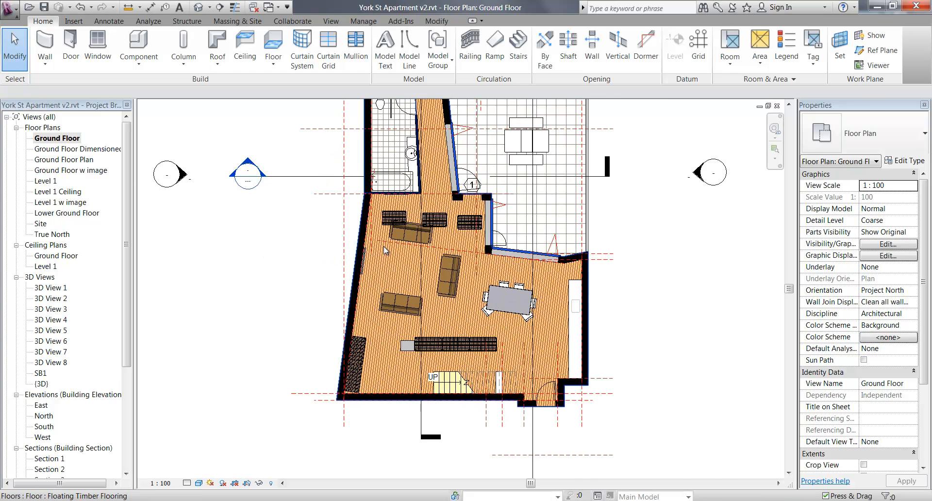
scroll(397, 230, up, 3)
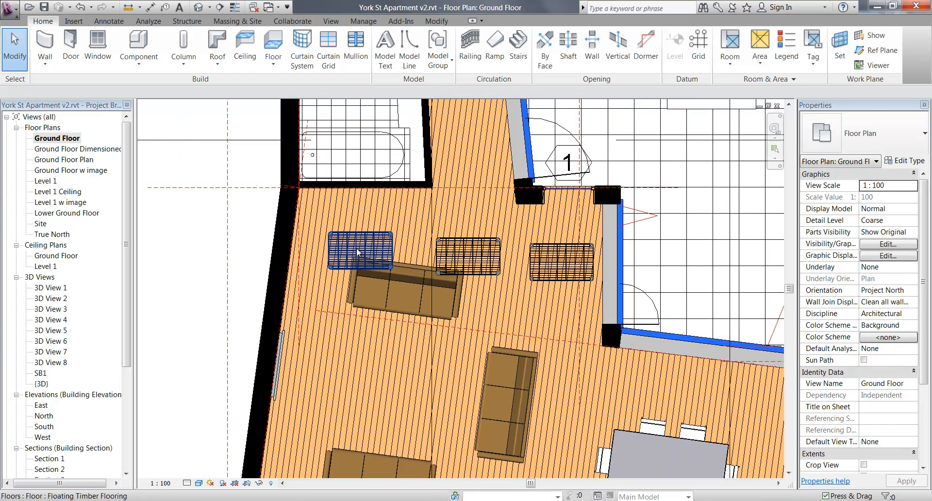
click(359, 253)
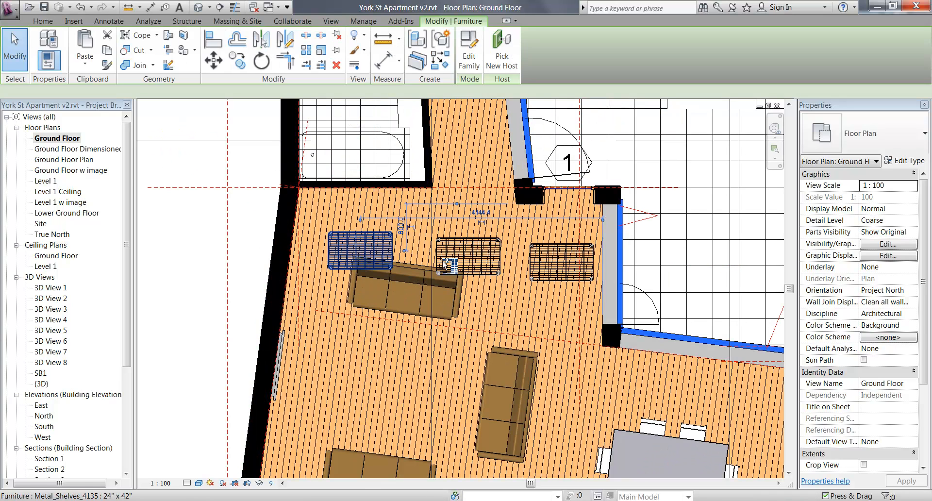
ctrl+click(489, 262)
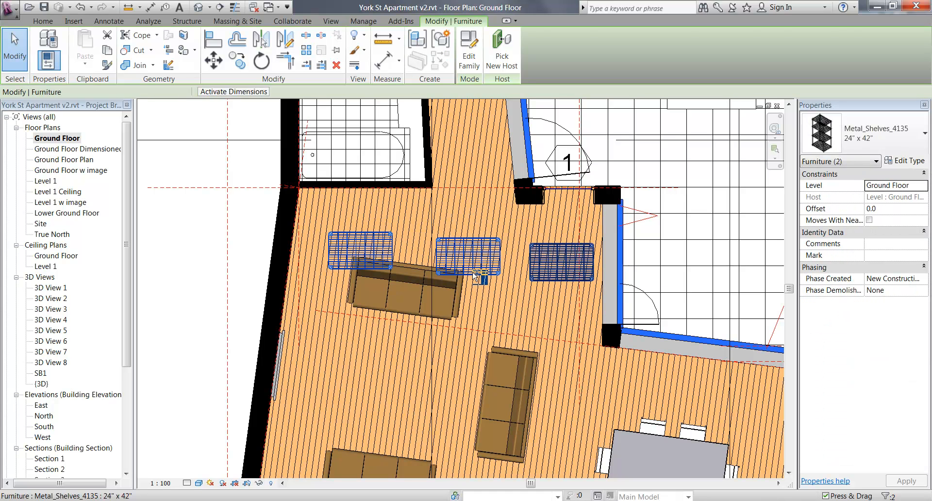
click(239, 227)
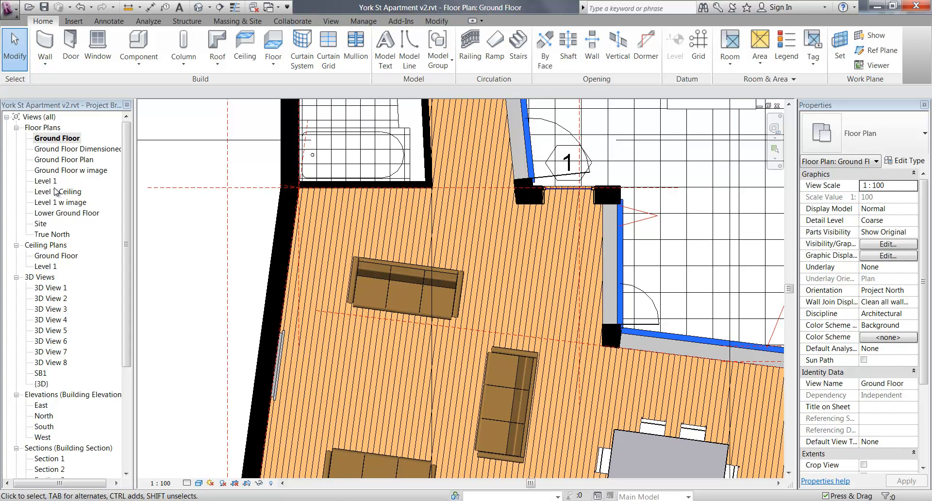
- Return to the Ground Floor ceiling plan and frame the living area's downlights
double_click(53, 256)
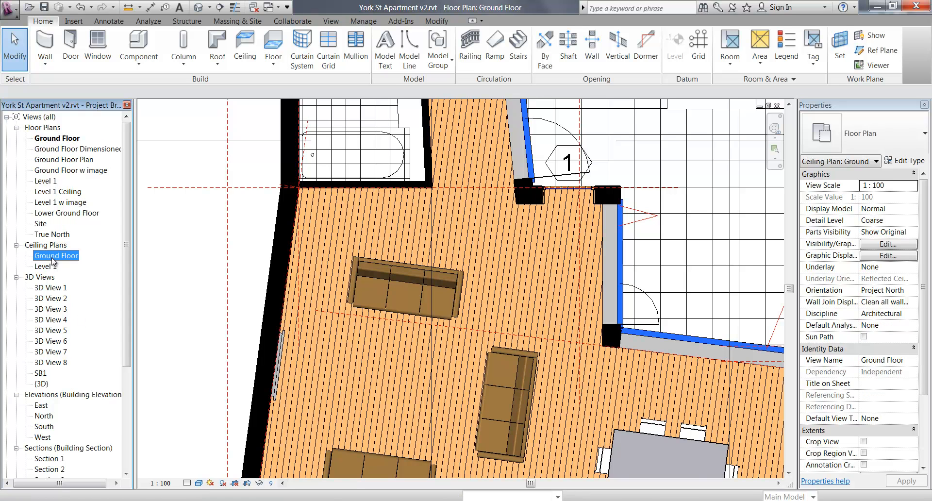
scroll(458, 234, down, 1)
mouse_move(459, 234)
middle_down()
mouse_move(372, 235)
mouse_move(458, 223)
middle_up()
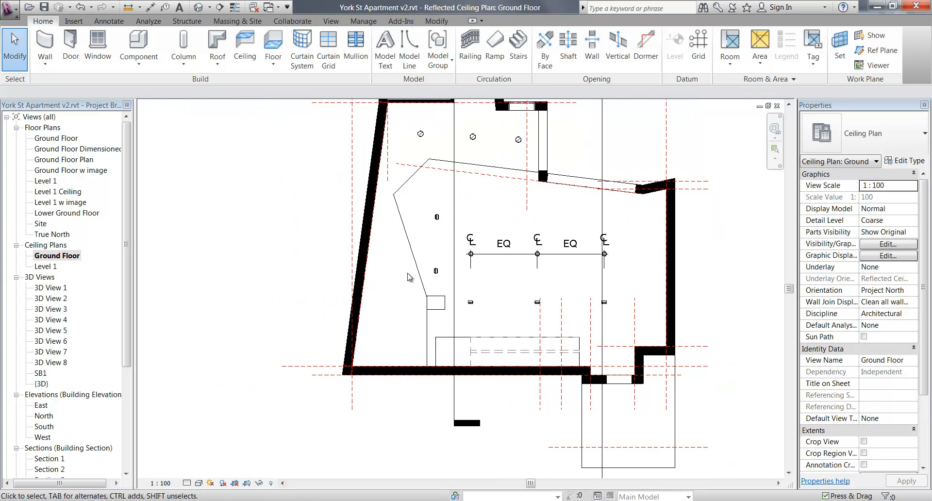
scroll(407, 274, up, 1)
middle_drag(401, 282, 378, 305)
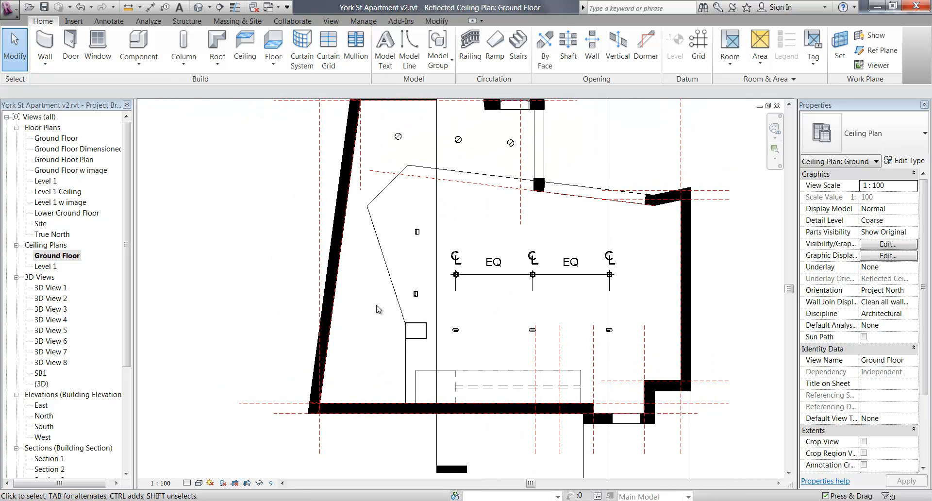
- Start placing a component for the apartment's uppermost room and browse to the International Metric Library's Lighting Fixtures families for loading
click(138, 43)
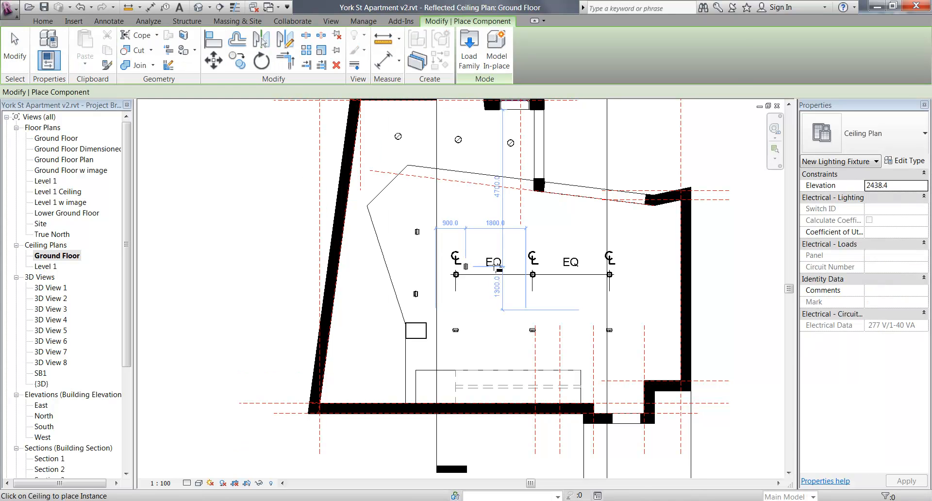
scroll(500, 269, down, 2)
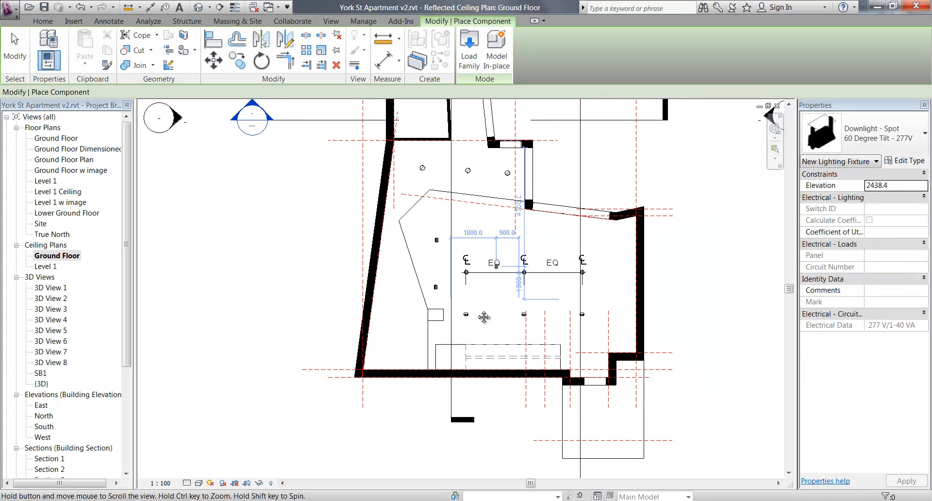
middle_drag(484, 317, 526, 427)
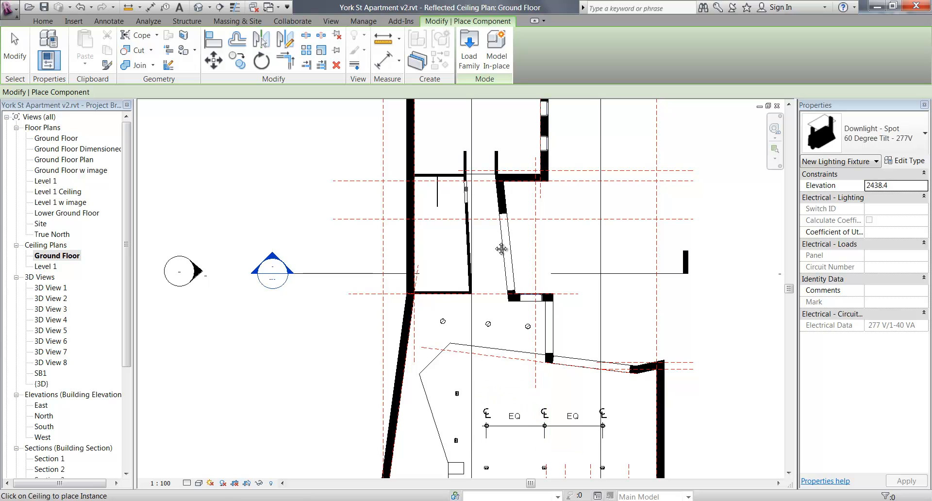
middle_drag(493, 235, 500, 342)
middle_drag(467, 166, 476, 116)
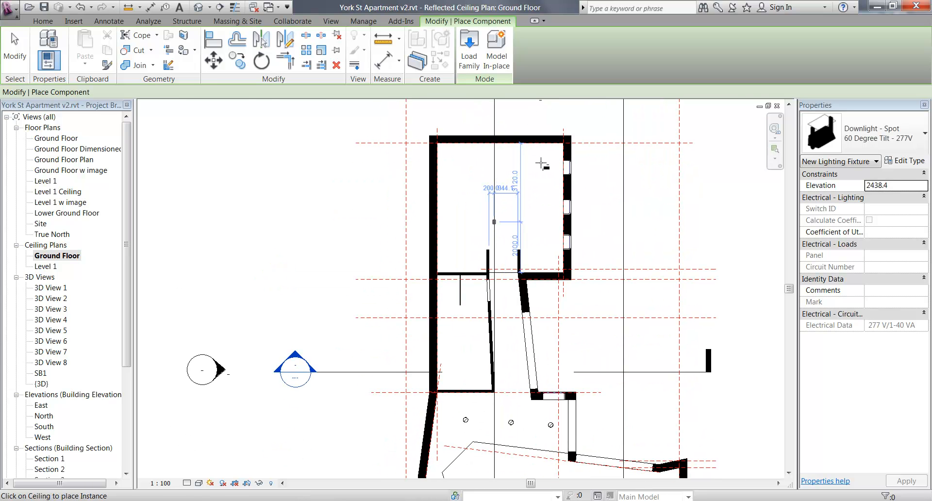
scroll(542, 164, up, 2)
middle_drag(537, 196, 499, 287)
scroll(498, 287, up, 2)
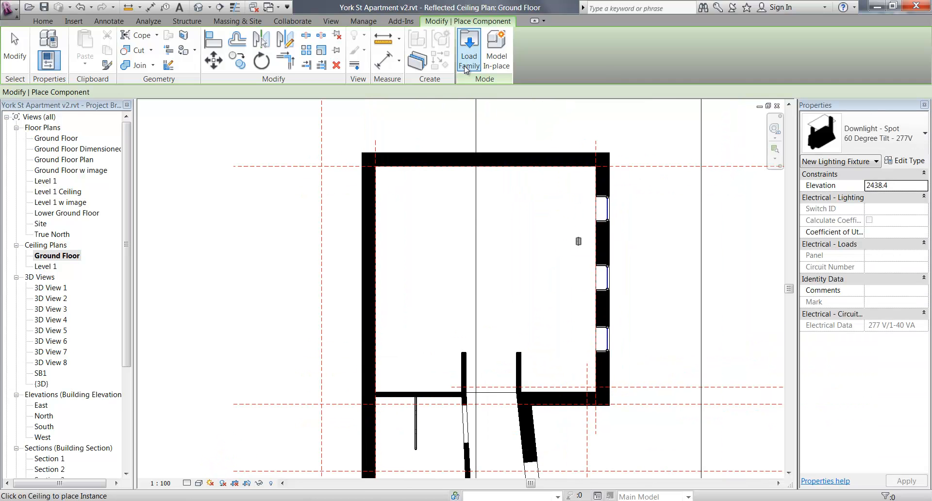
click(469, 46)
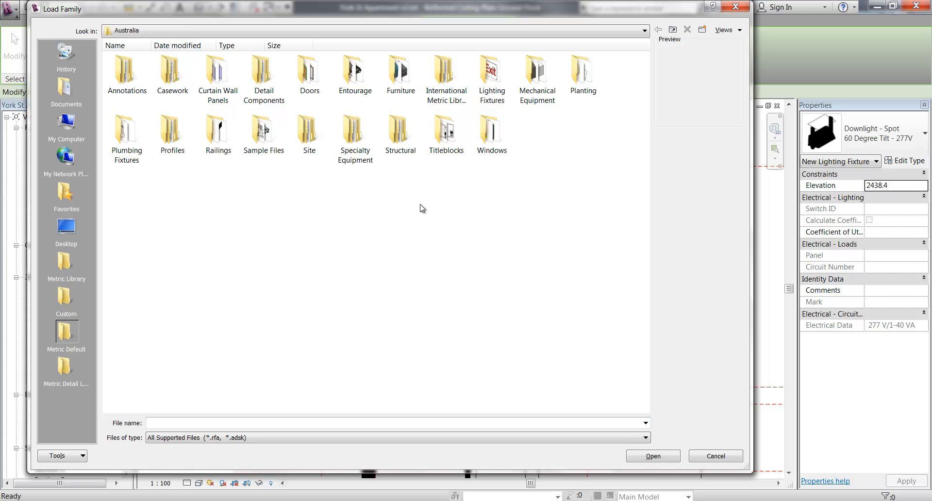
double_click(440, 90)
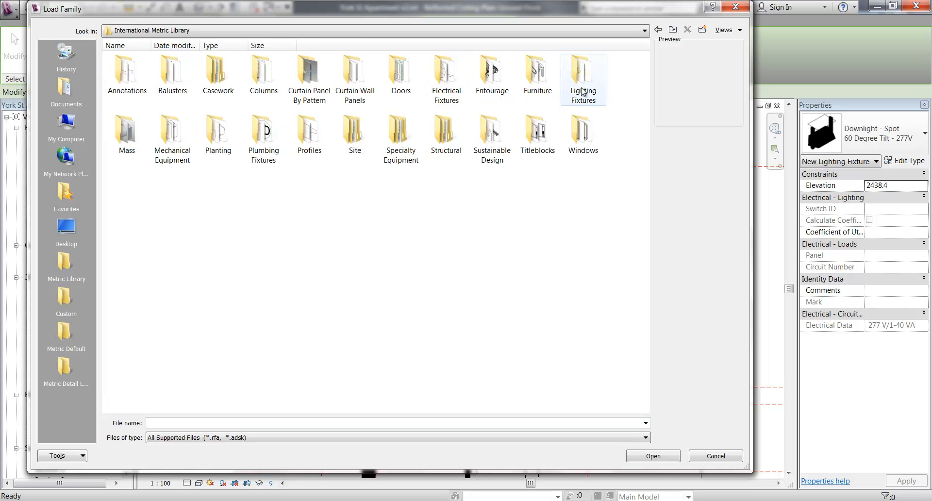
double_click(582, 90)
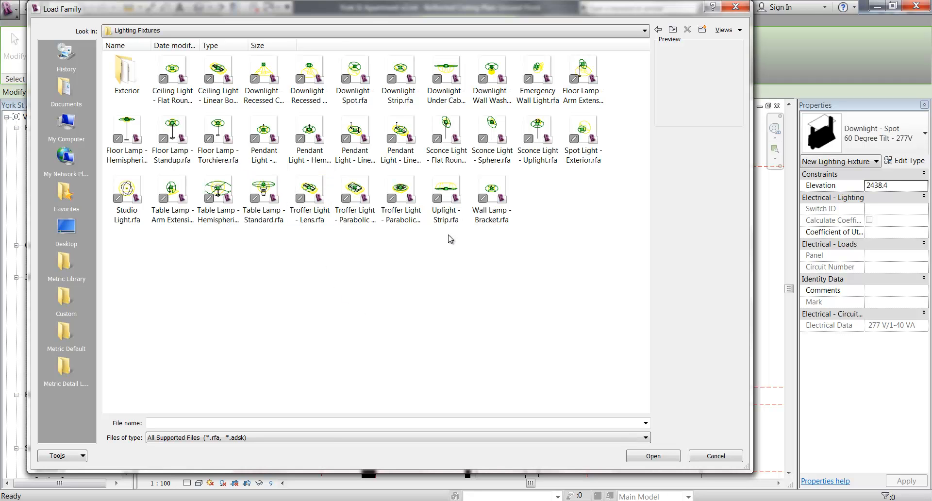
- Preview the wall lamp, uplight, troffer and table lamp families in the International Metric Library's Lighting Fixtures folder
click(438, 199)
click(492, 192)
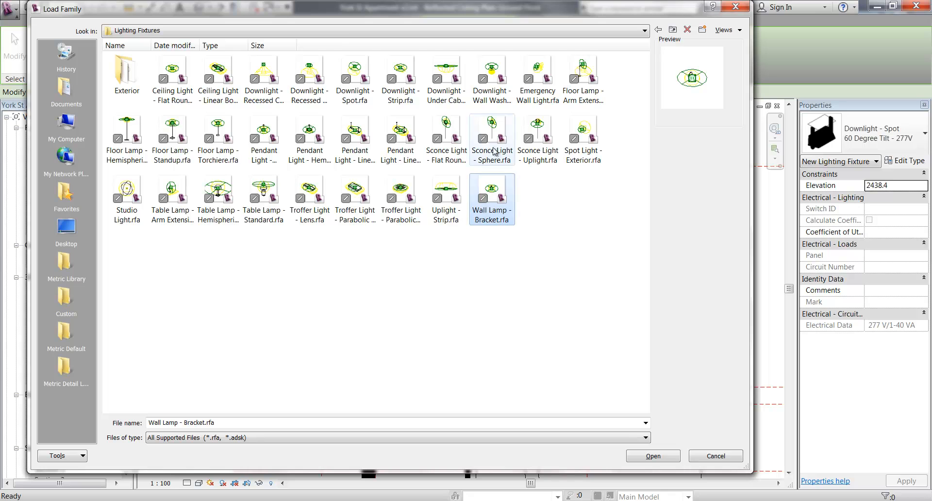
click(497, 140)
click(451, 205)
click(494, 202)
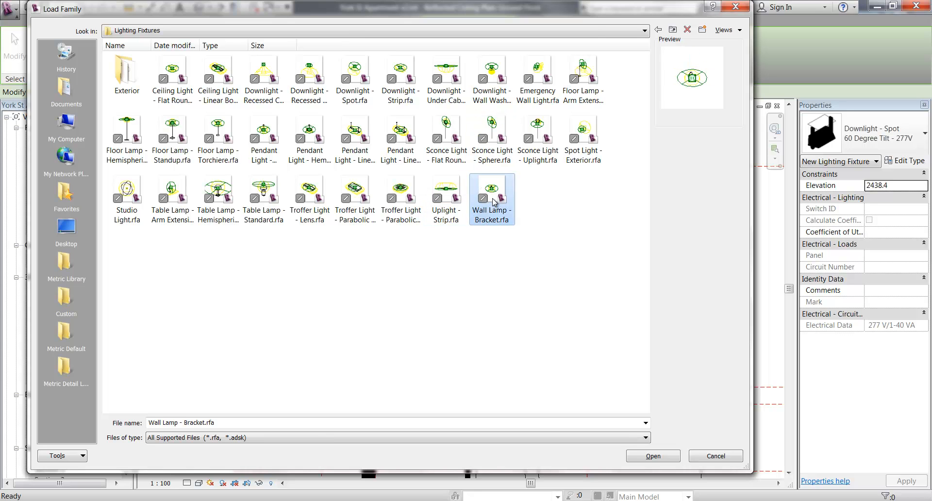
click(354, 191)
click(308, 187)
click(262, 191)
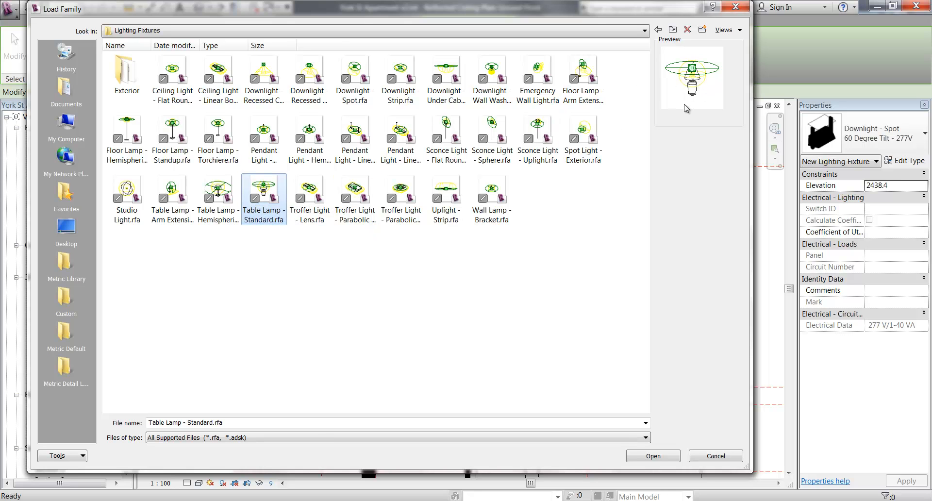
click(218, 193)
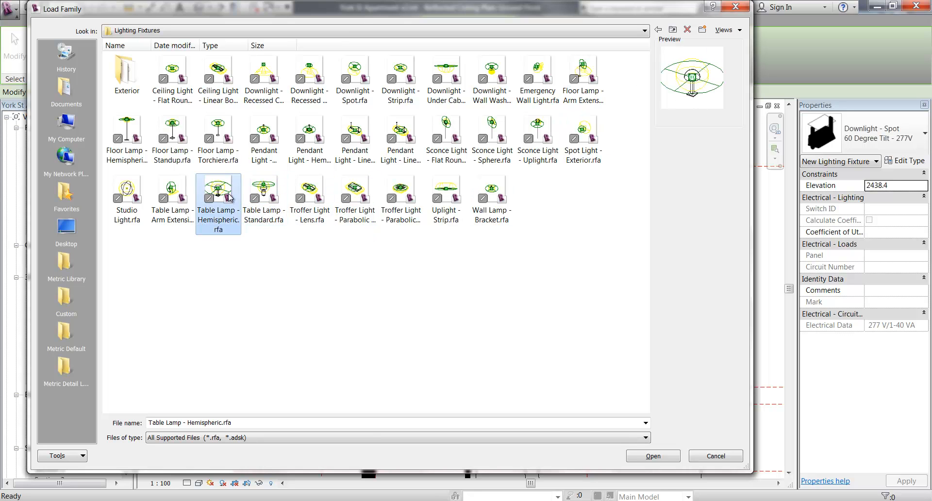
- Preview the pendant, sconce, exterior spot and torchiere floor lamp families in the same Lighting Fixtures folder
click(392, 133)
click(348, 124)
click(411, 131)
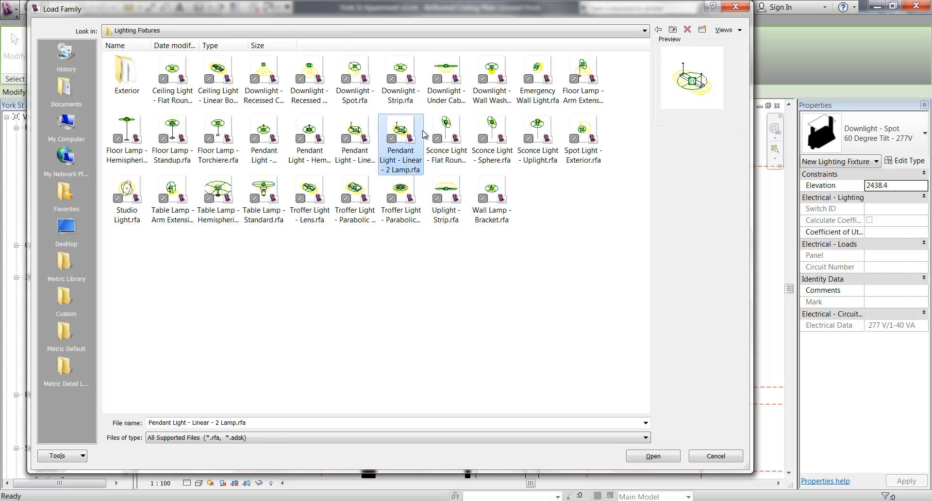
click(449, 135)
click(402, 133)
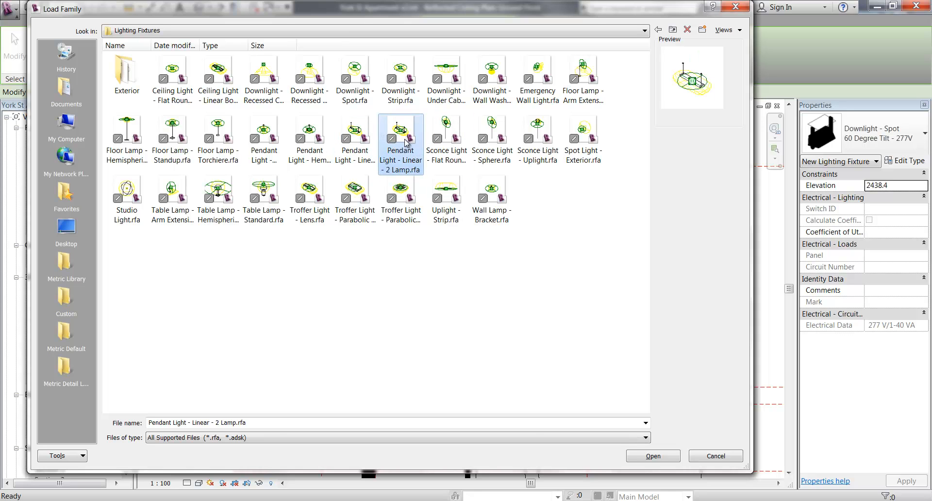
click(456, 137)
click(491, 129)
click(538, 128)
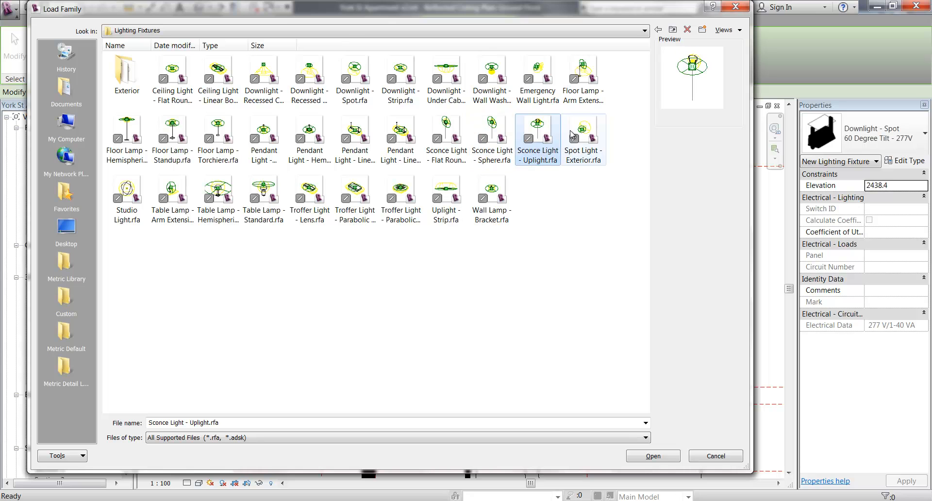
click(582, 130)
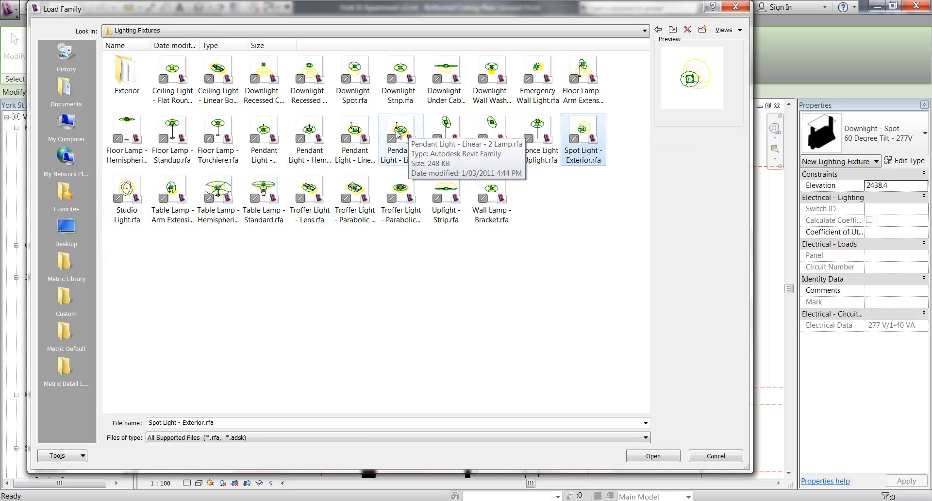
click(364, 139)
click(305, 136)
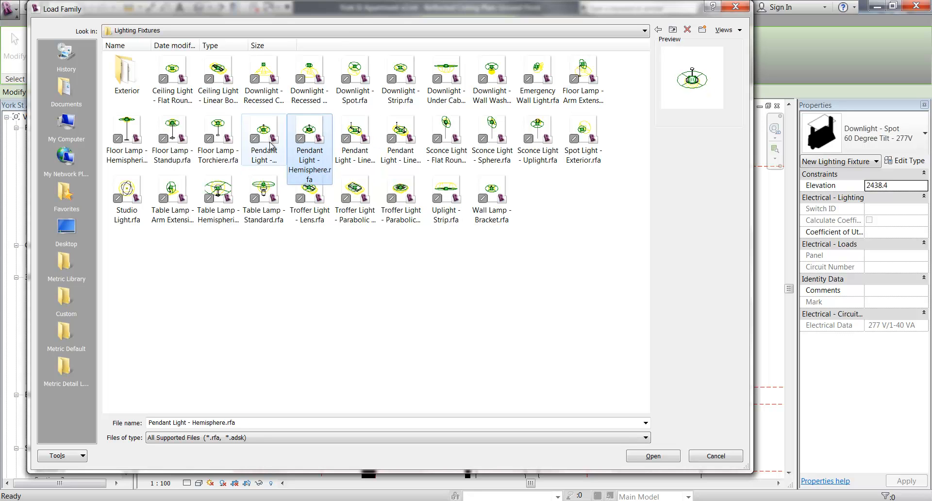
click(266, 140)
click(204, 134)
click(282, 140)
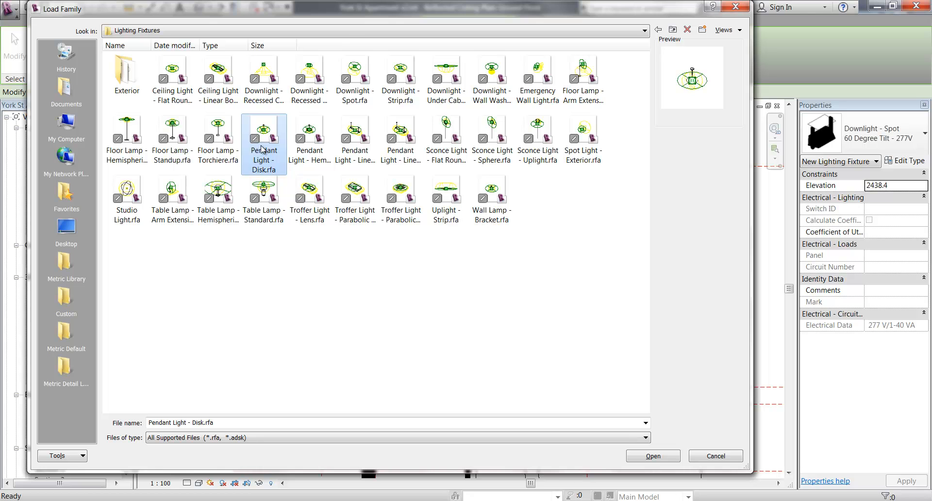
- Browse the Metric Library for other lights, covering the International Metric Library's Lighting Fixtures, the Lighting folder and its Public - External subfolder
click(66, 262)
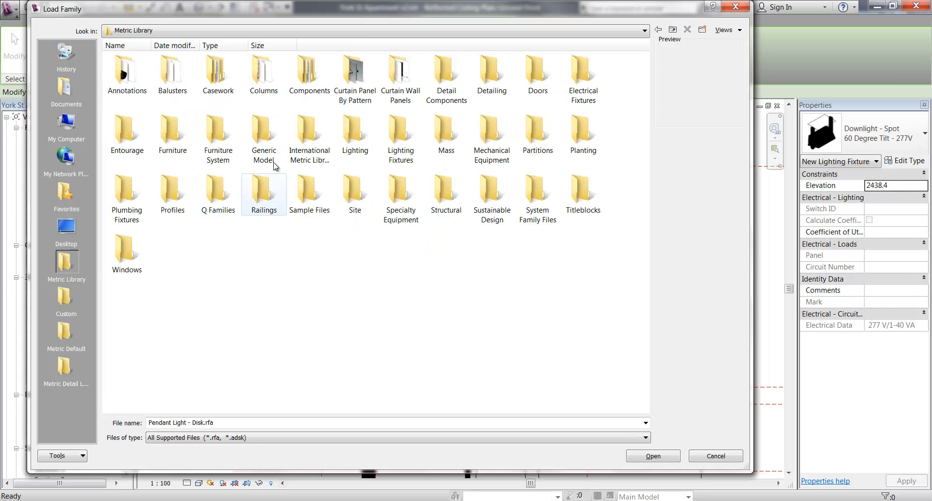
double_click(308, 133)
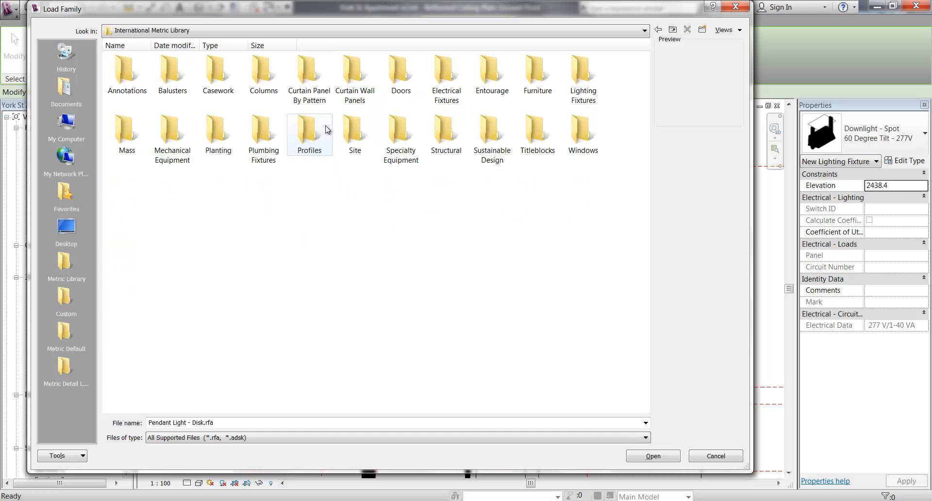
double_click(578, 86)
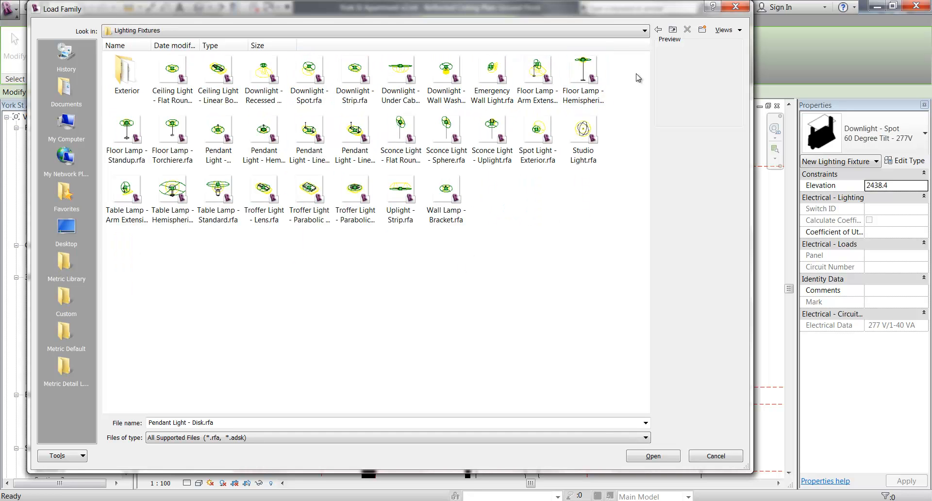
click(673, 32)
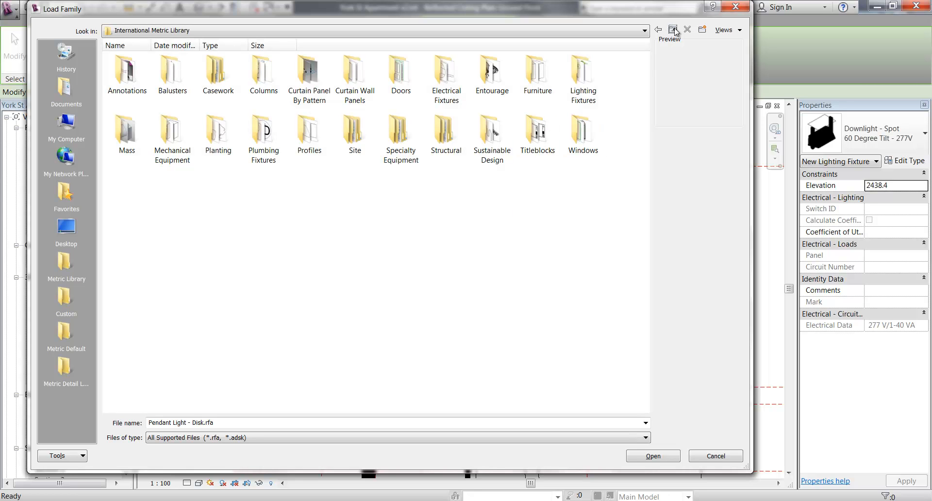
click(673, 32)
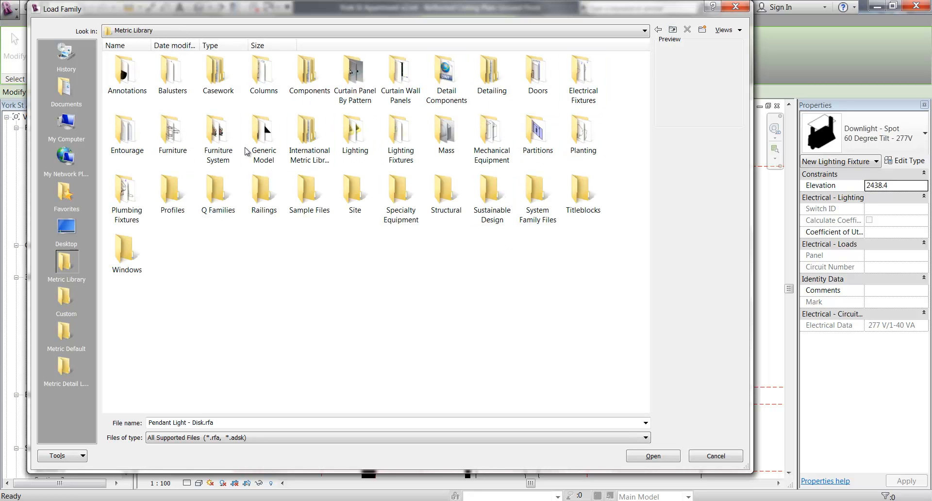
double_click(354, 134)
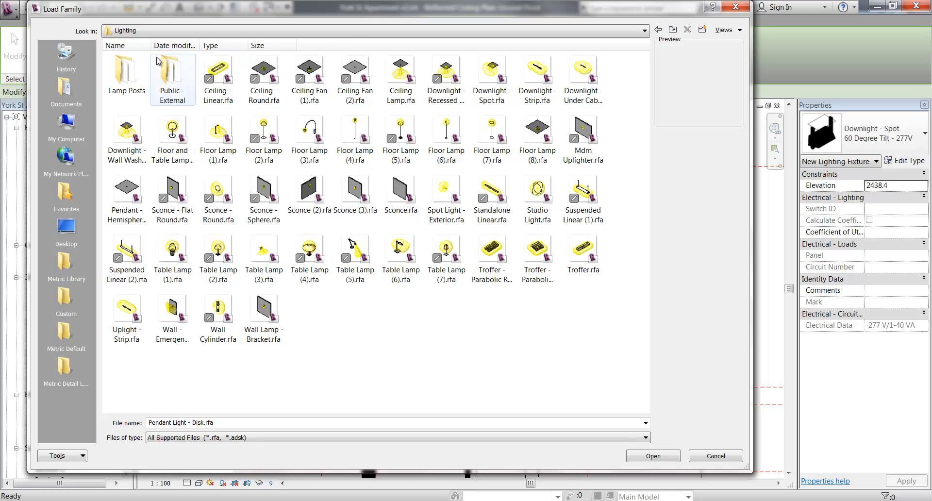
double_click(154, 73)
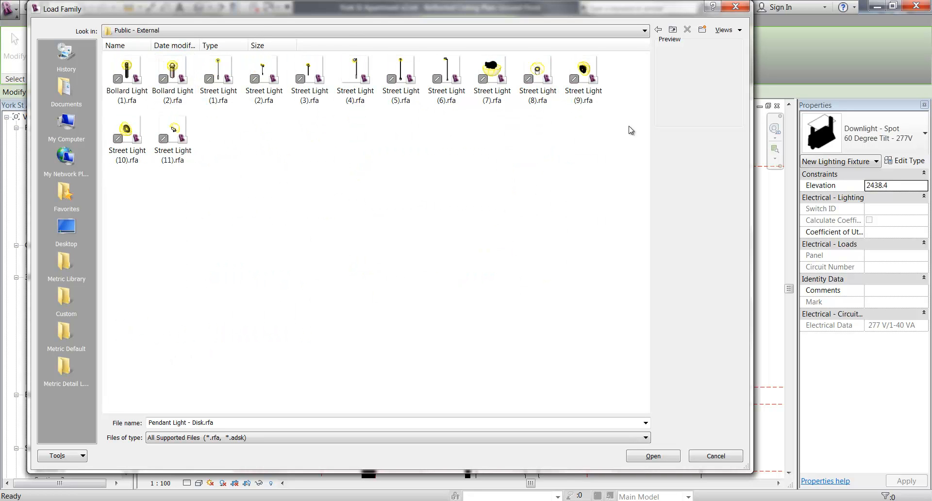
click(672, 29)
click(672, 30)
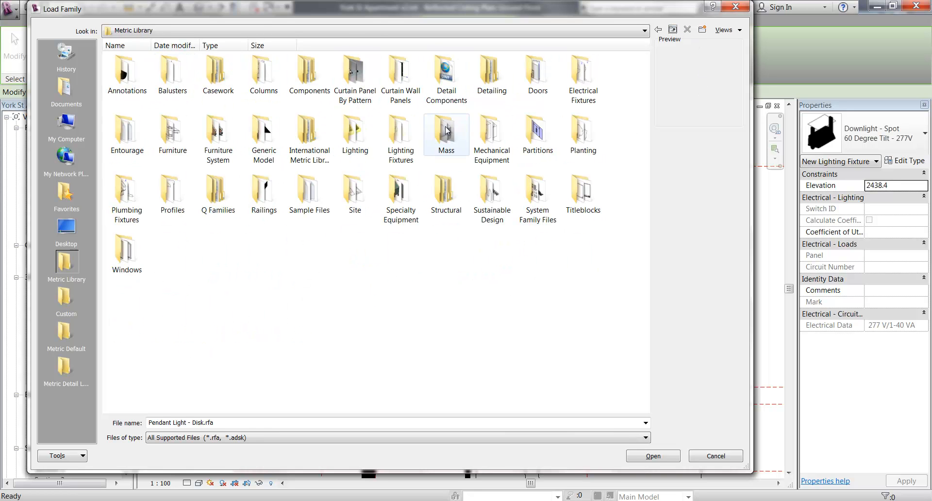
- Load M_Pendant Light - Hemisphere from the Metric Library's Lighting Fixtures folder and place one 2500 mm from the uppermost room's upper wall
double_click(396, 140)
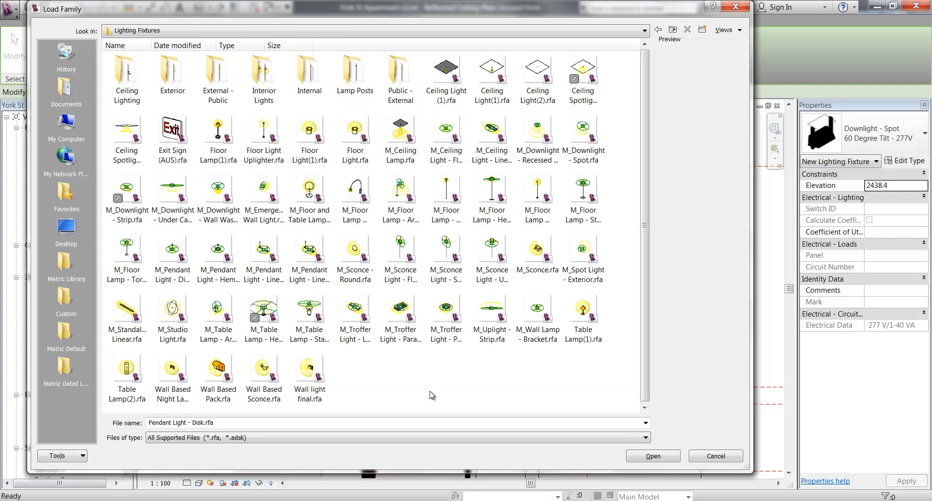
double_click(127, 78)
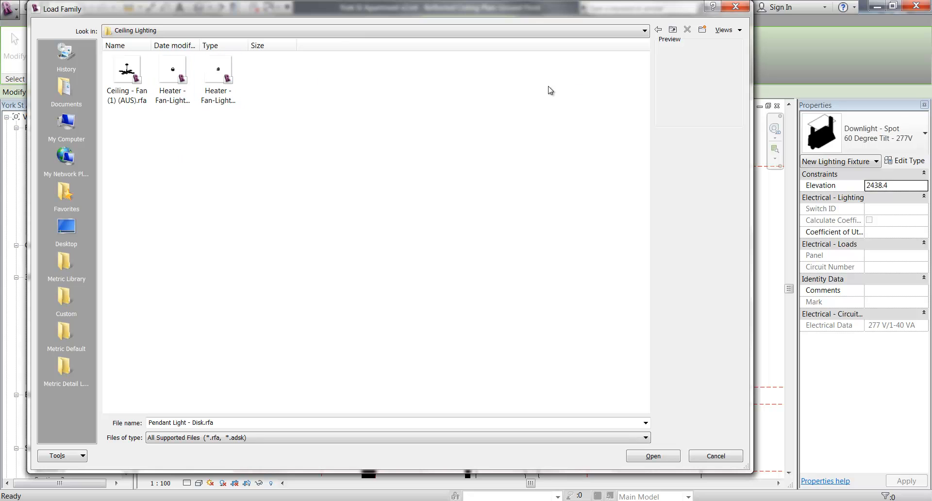
click(674, 29)
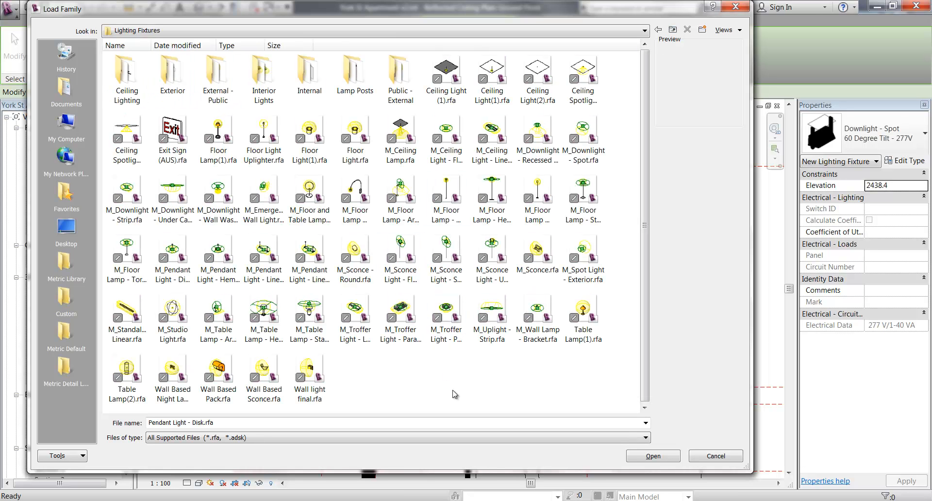
click(355, 199)
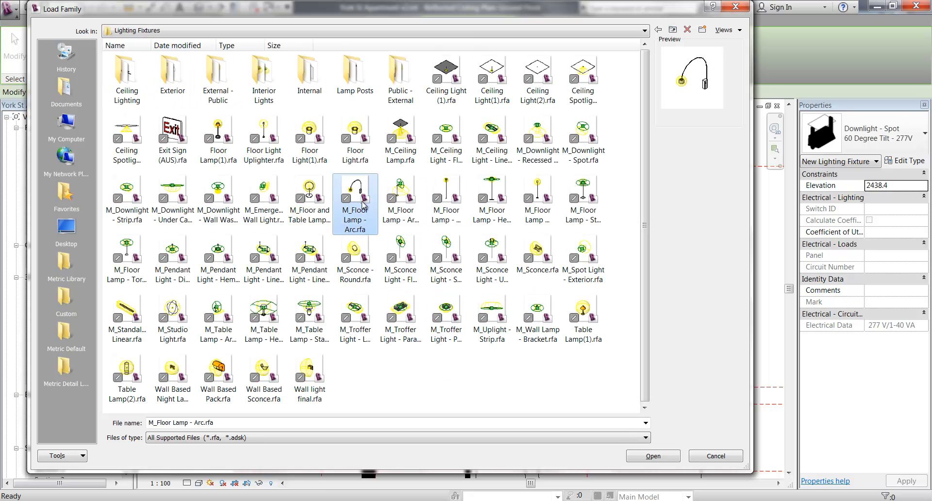
click(284, 198)
click(214, 185)
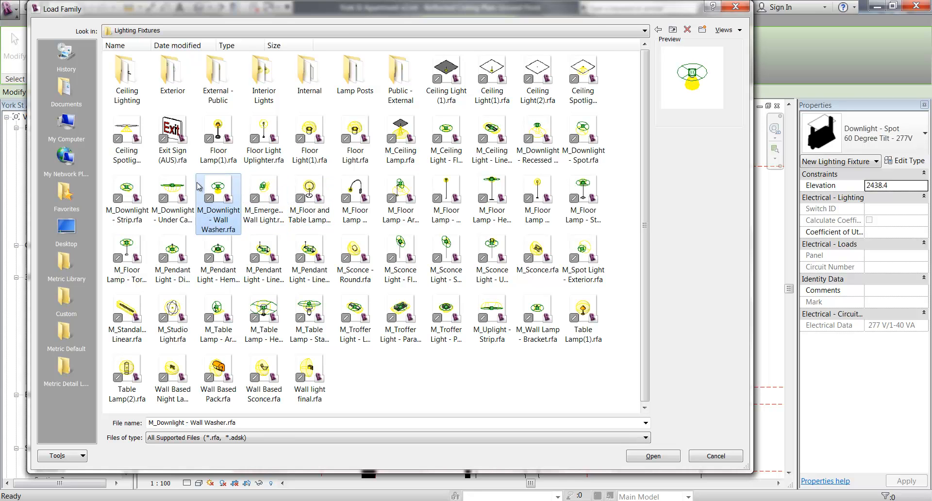
click(171, 189)
click(168, 250)
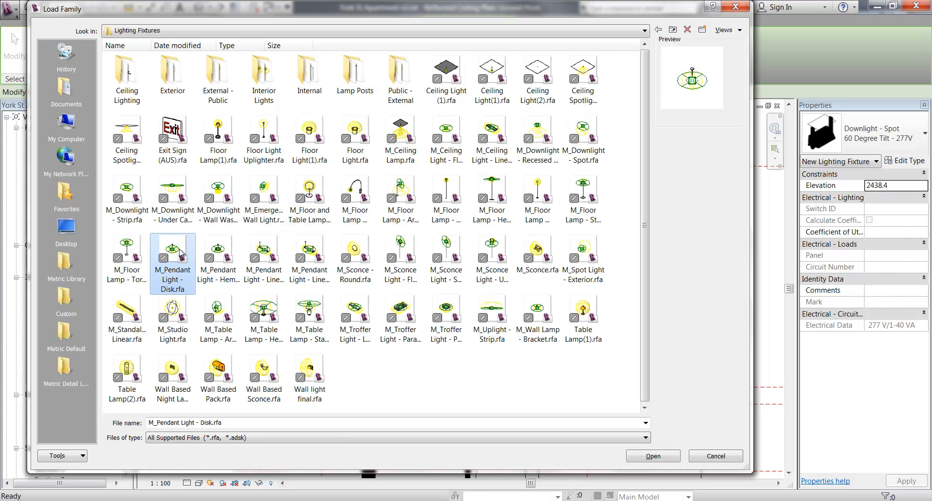
click(206, 272)
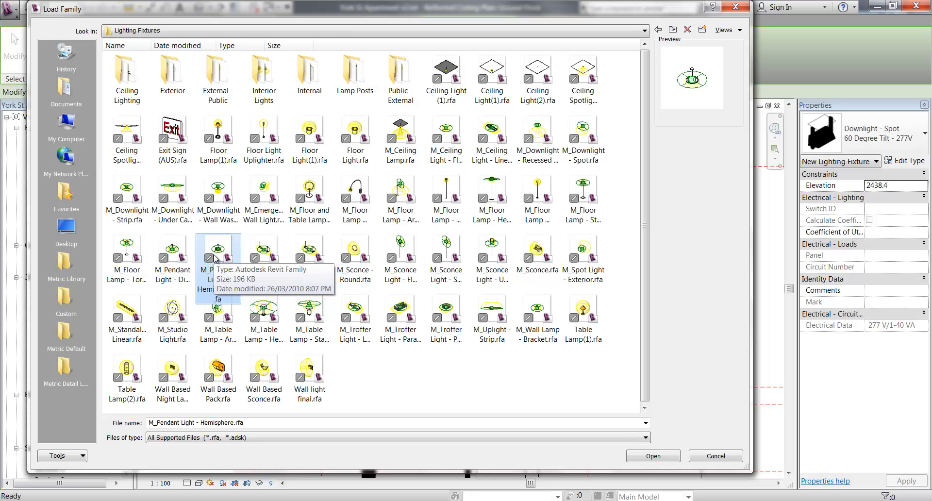
click(663, 461)
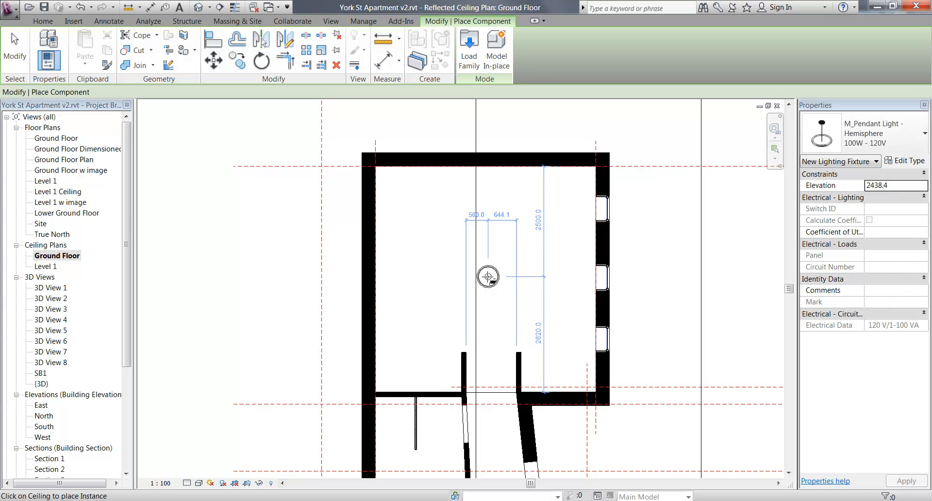
click(488, 276)
- Examine the layout of the hallway and living area lights in the Ground Floor ceiling plan
scroll(498, 333, down, 3)
middle_drag(497, 333, 459, 173)
scroll(458, 165, down, 1)
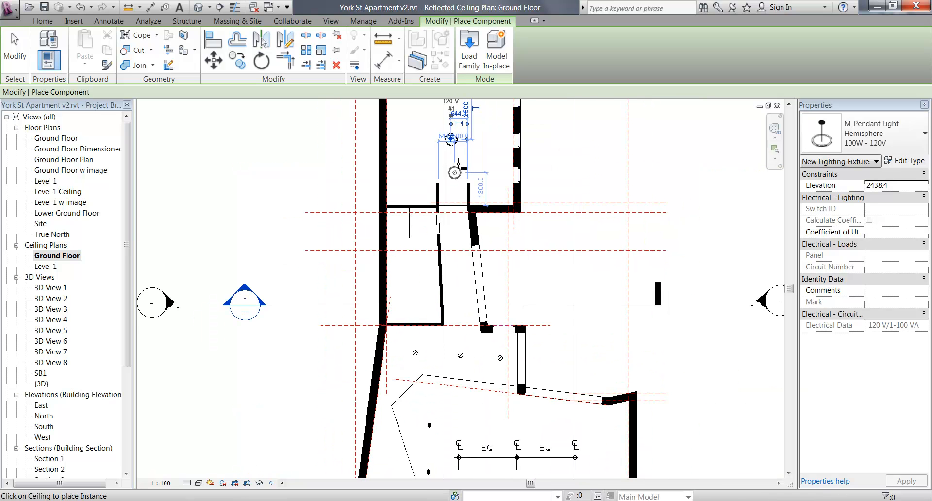
scroll(458, 167, down, 2)
middle_drag(416, 464, 422, 355)
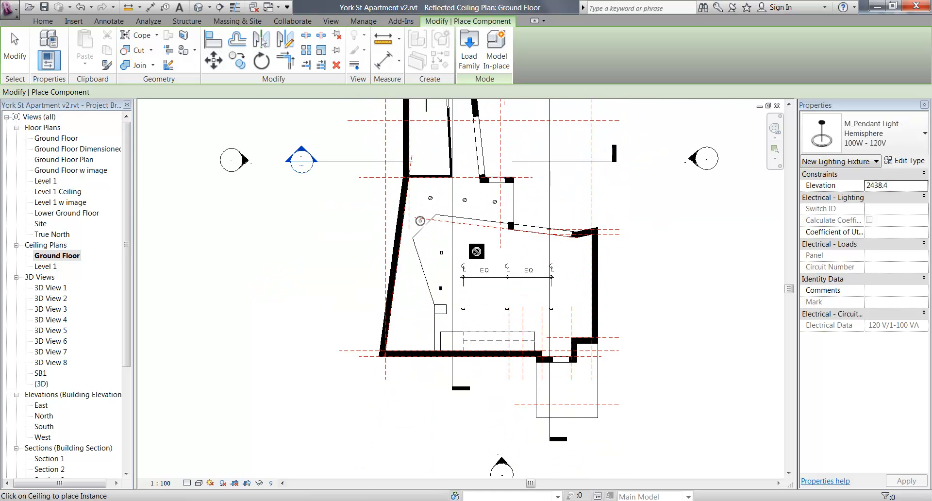
scroll(477, 251, up, 2)
middle_drag(379, 305, 393, 301)
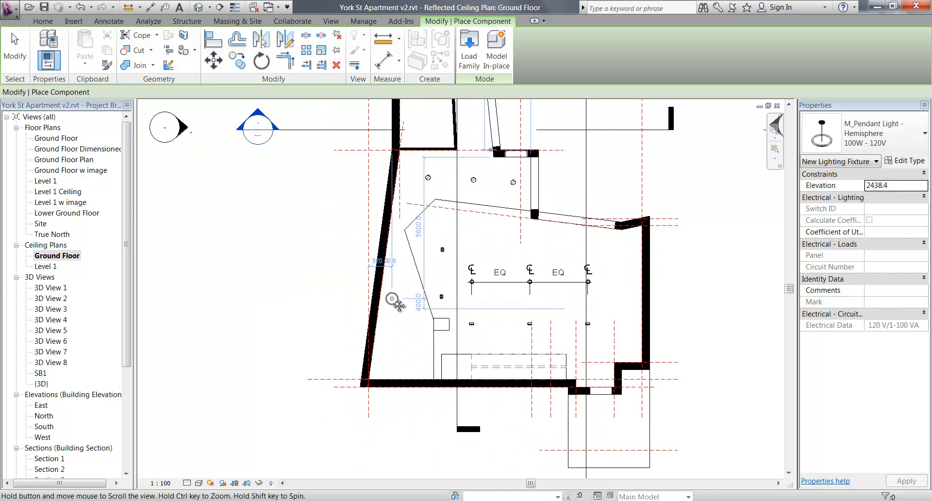
scroll(397, 320, up, 1)
click(49, 39)
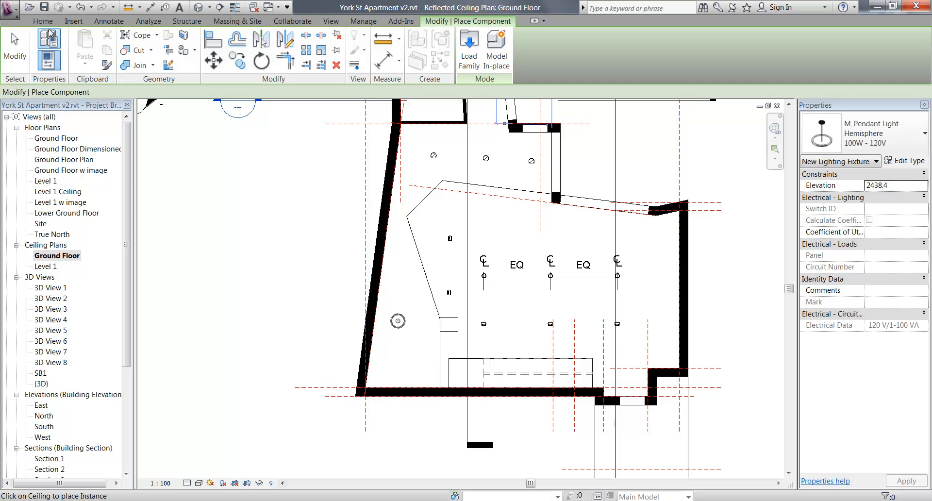
click(382, 359)
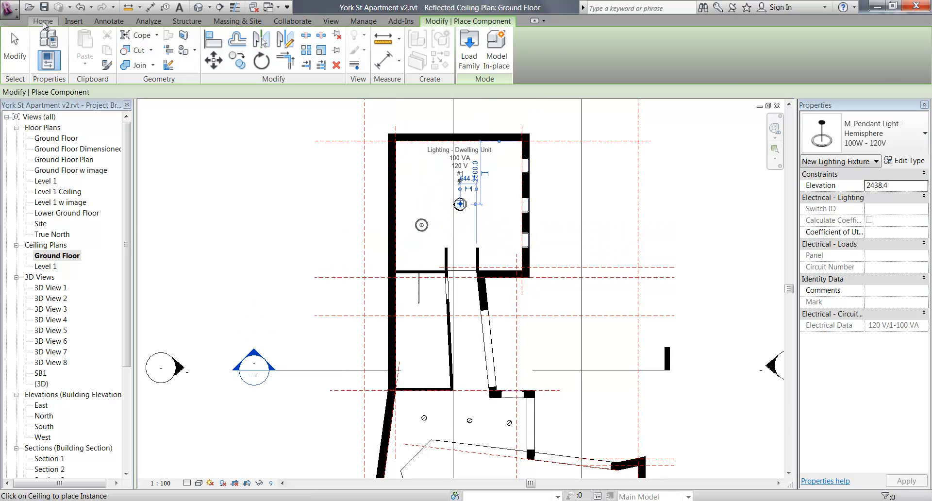
- Place two Downlight - Recessed Can fixtures of type 203mm Incandescent - 277V along the hallway between the slanted walls
click(45, 22)
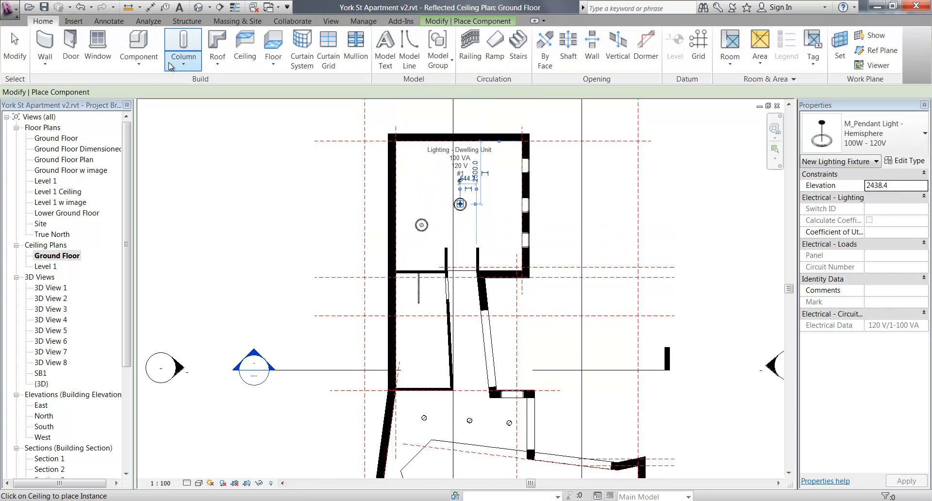
click(138, 46)
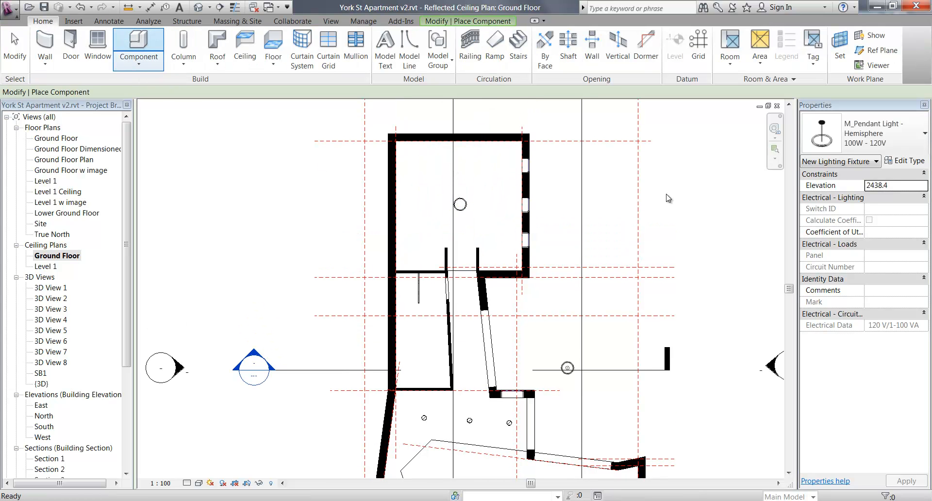
click(898, 138)
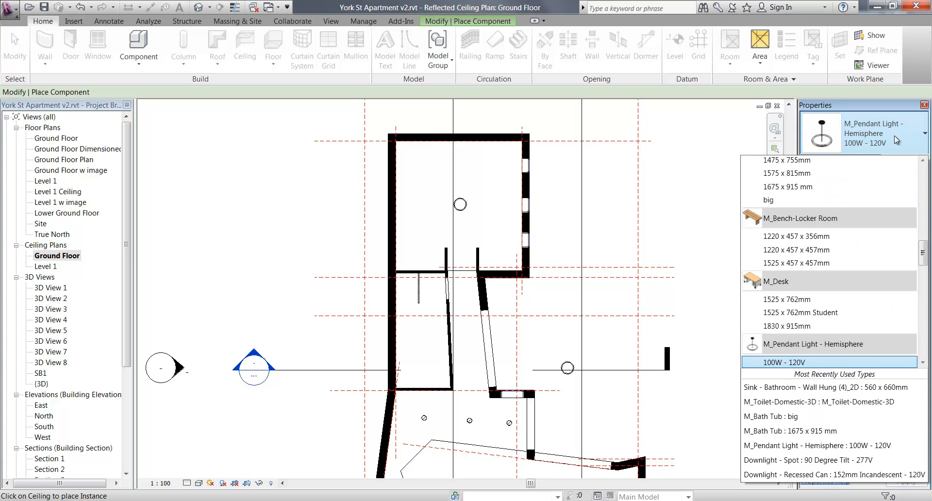
drag(924, 257, 916, 229)
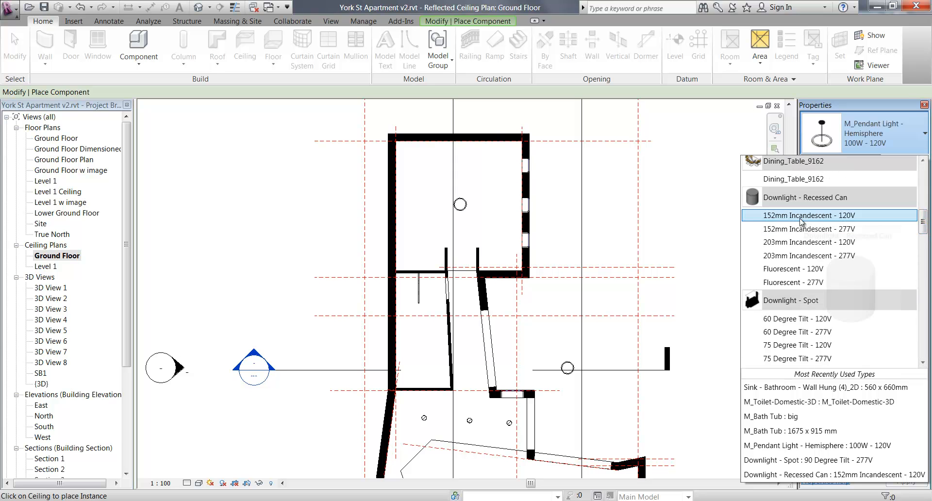
click(799, 260)
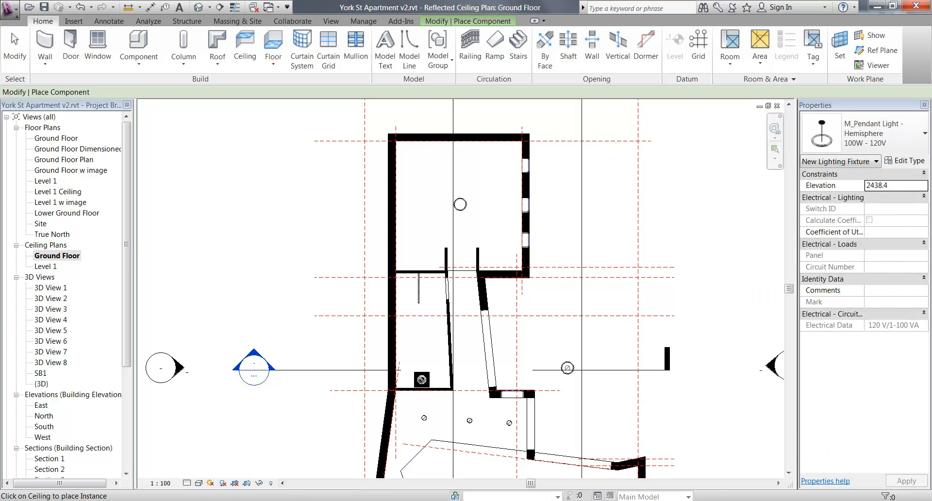
middle_drag(423, 380, 462, 360)
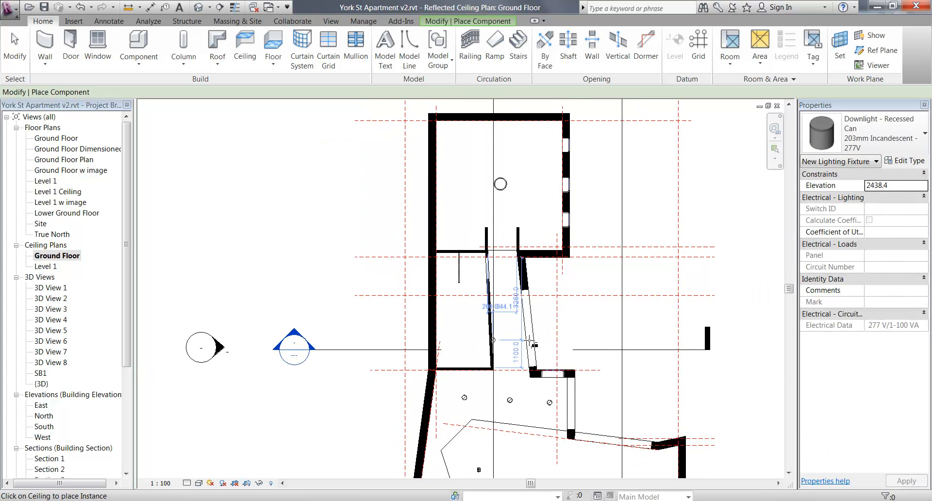
scroll(533, 345, up, 2)
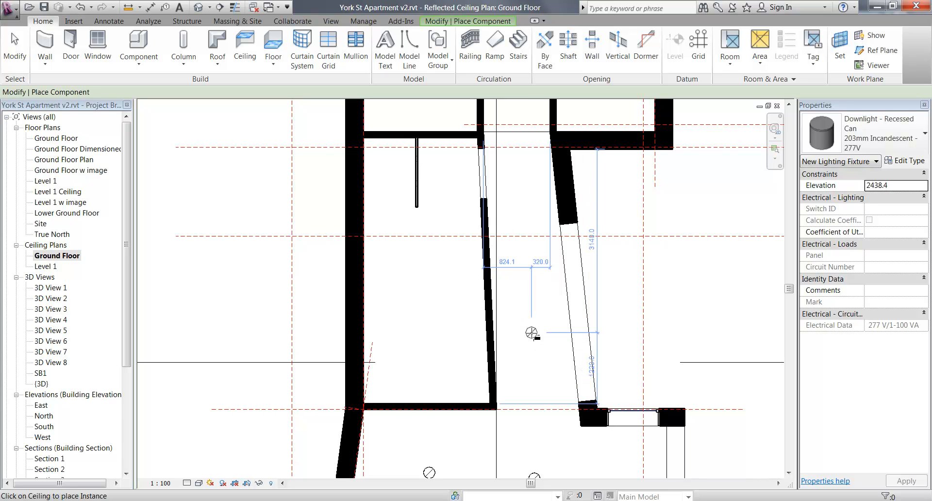
click(531, 332)
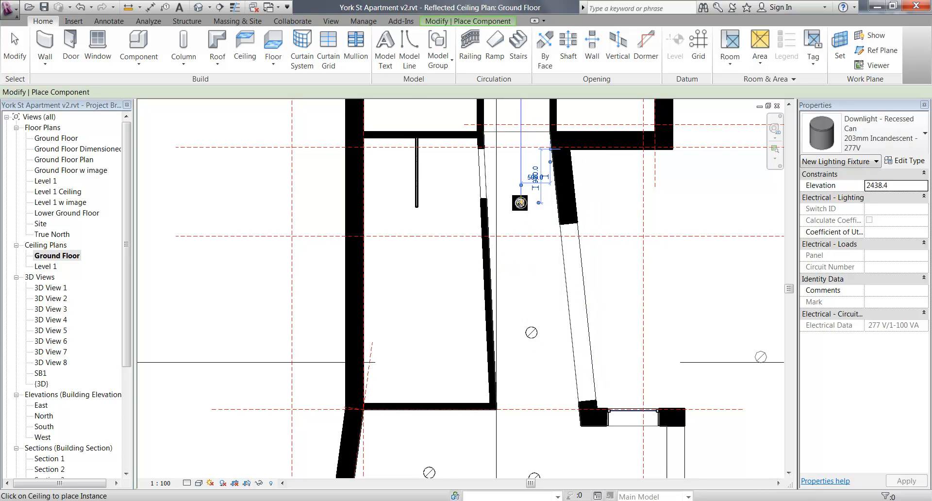
- Place another 203mm Incandescent - 277V recessed can in the living area, inside the polygonal ceiling outline below the row of three lights
scroll(531, 209, down, 3)
middle_drag(536, 239, 512, 184)
scroll(493, 293, up, 1)
scroll(494, 293, up, 2)
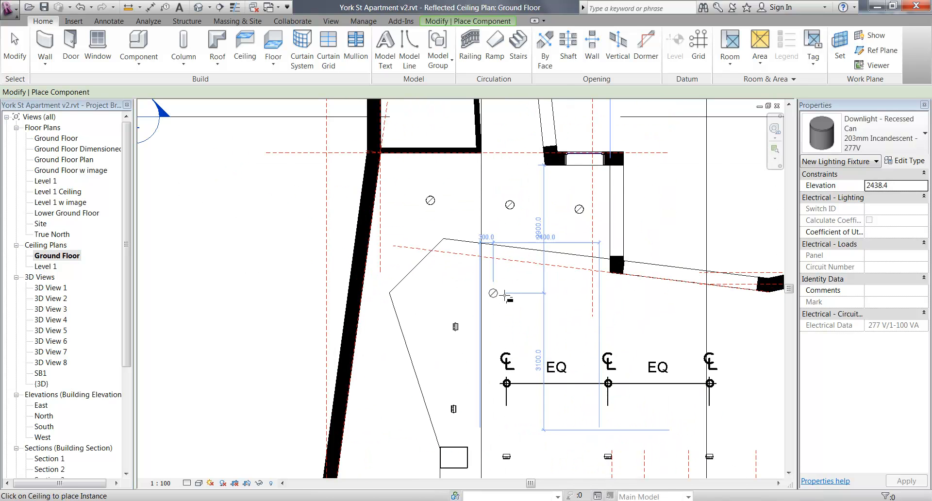
click(502, 292)
right_click(436, 213)
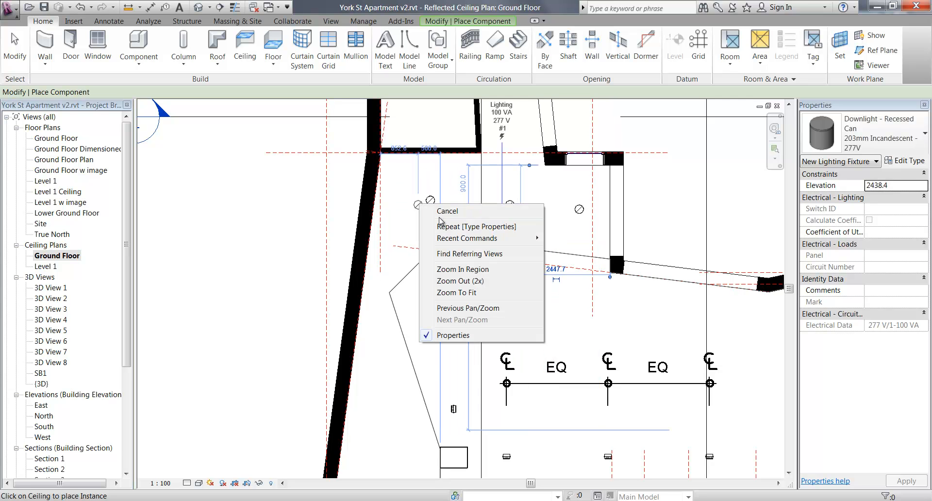
click(461, 221)
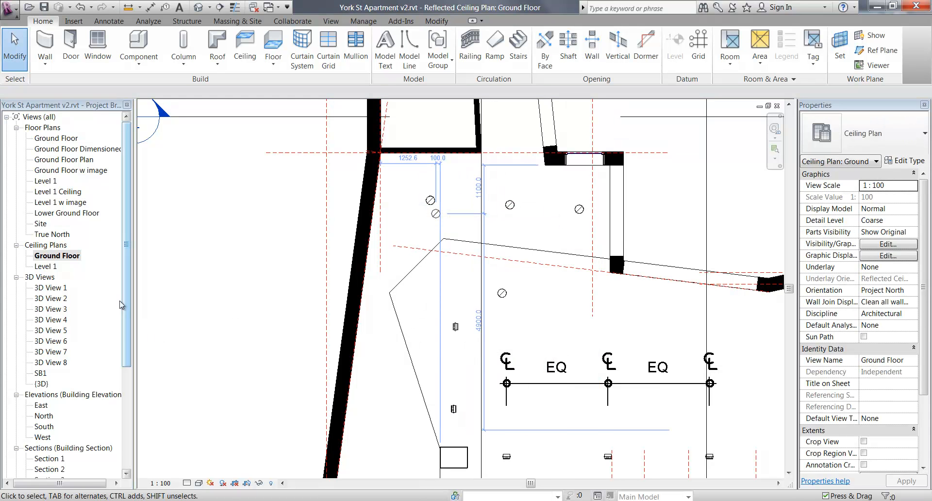
- Open Section 2 and set its visual style to Wireframe and its detail level to Fine
drag(126, 287, 116, 346)
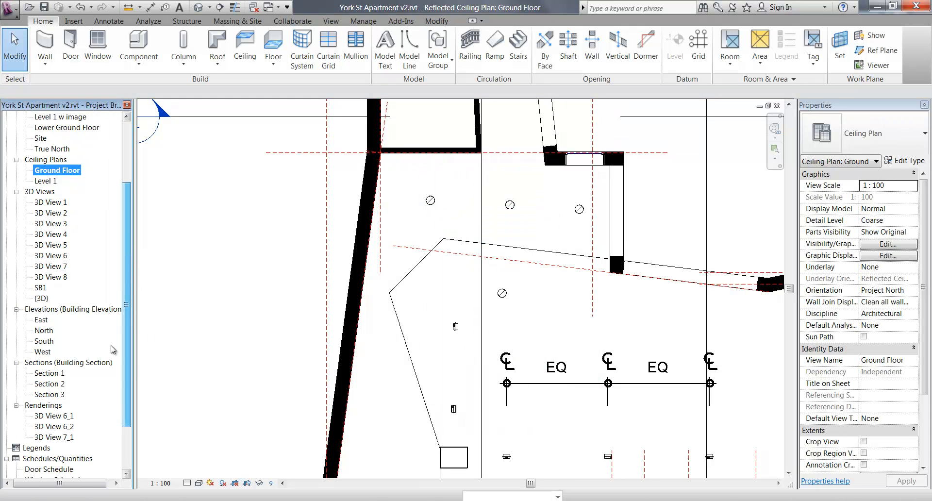
double_click(48, 384)
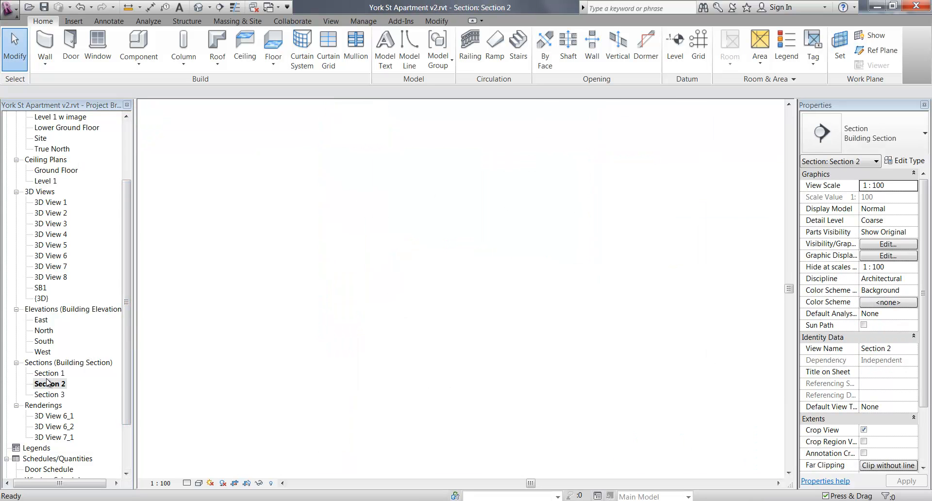
middle_drag(450, 369, 582, 315)
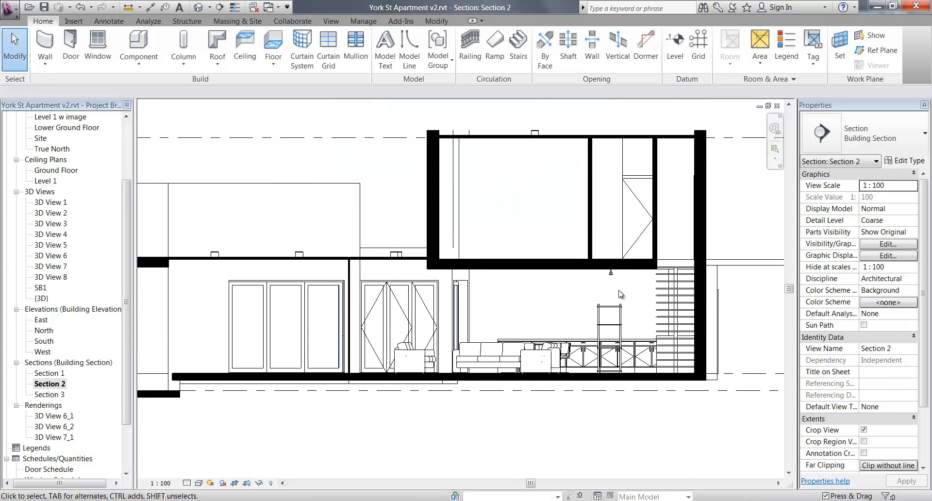
scroll(597, 277, up, 2)
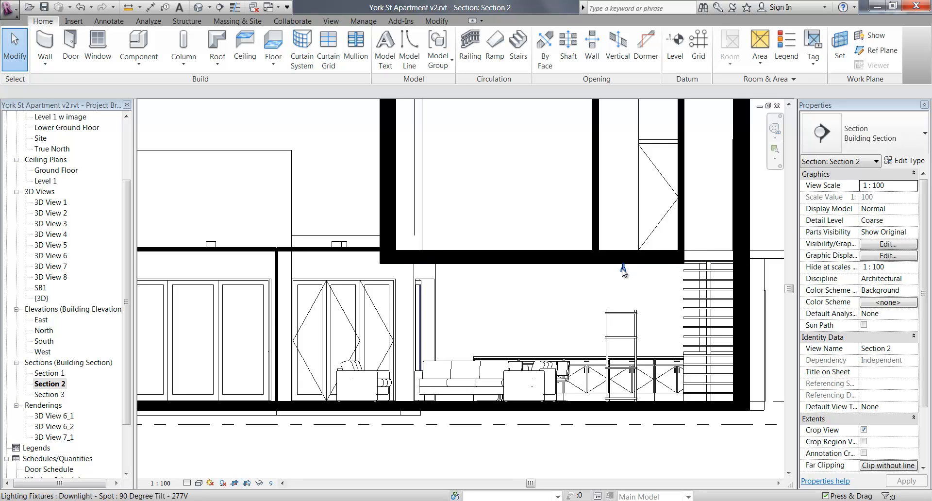
scroll(628, 290, up, 1)
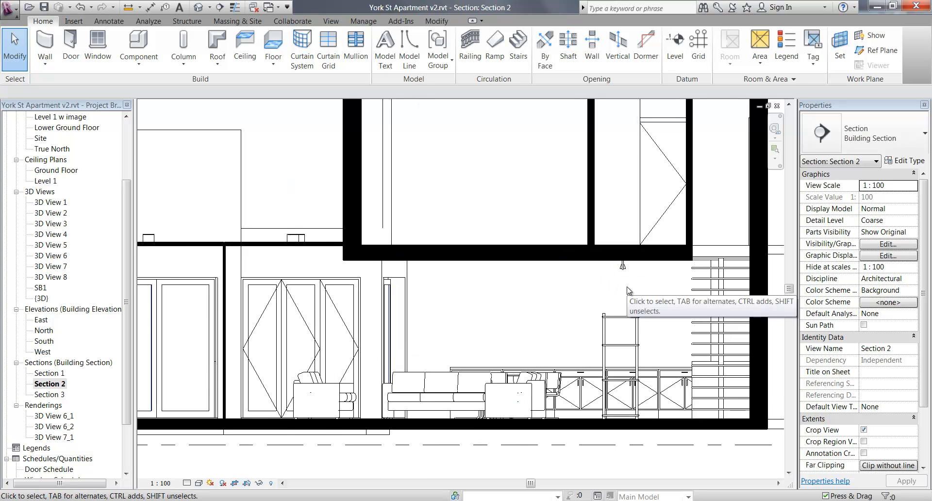
scroll(627, 290, up, 1)
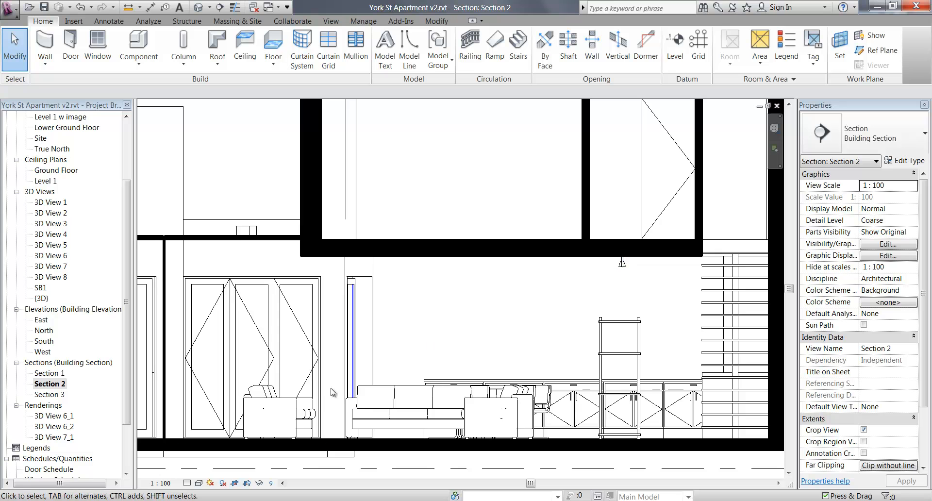
click(199, 483)
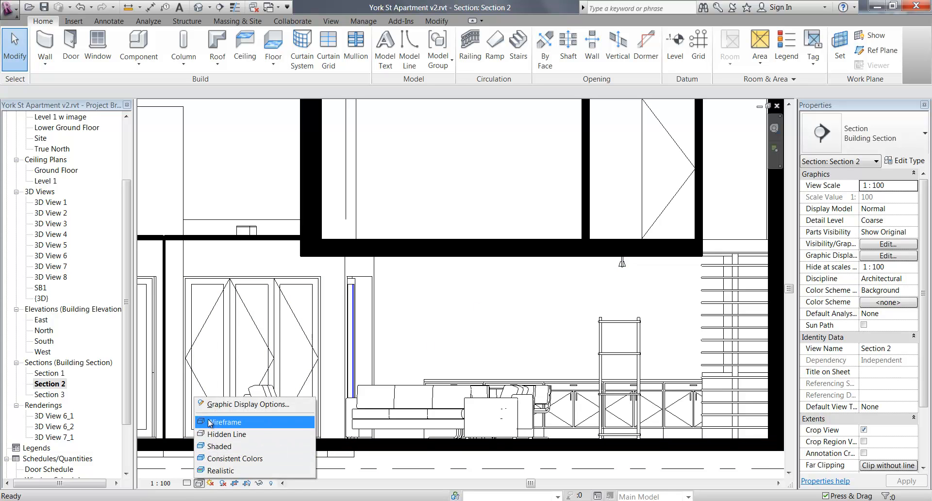
click(209, 422)
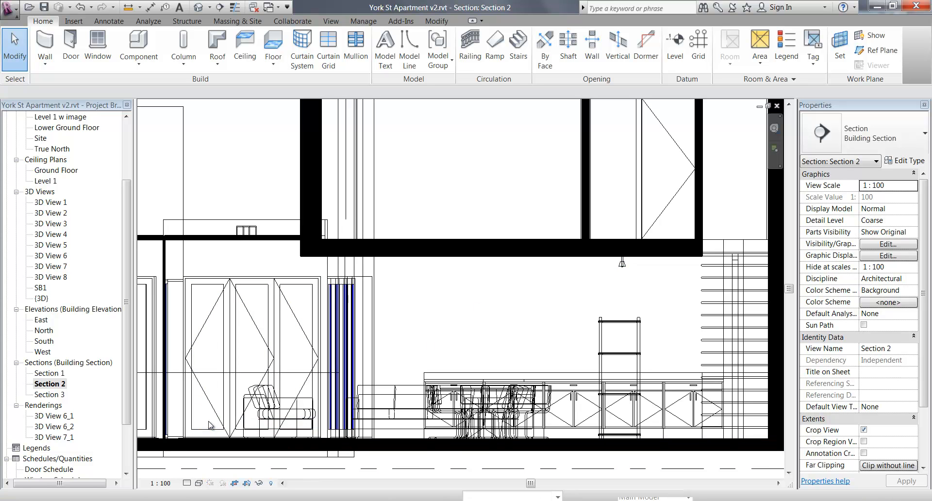
click(187, 483)
click(192, 471)
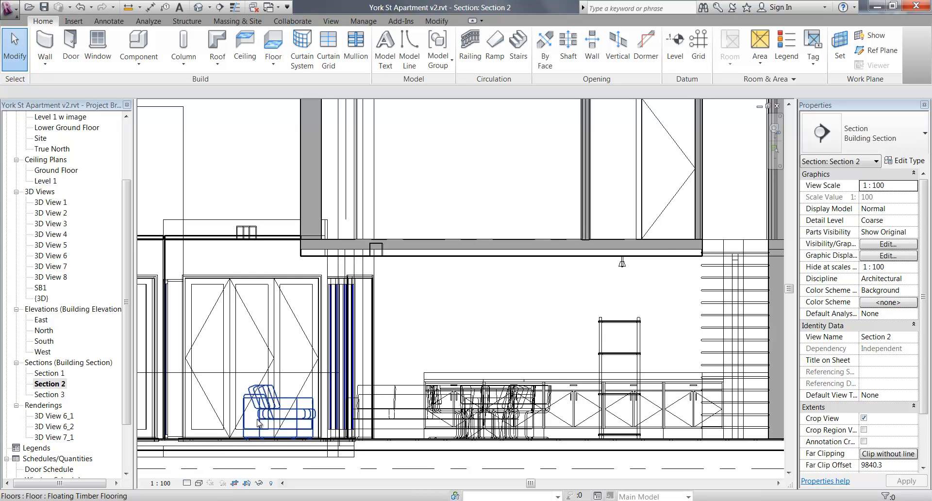
- Delete the 203mm recessed can downlight that cuts into the floor slab above the bulkhead ceiling in Section 2
scroll(418, 251, up, 2)
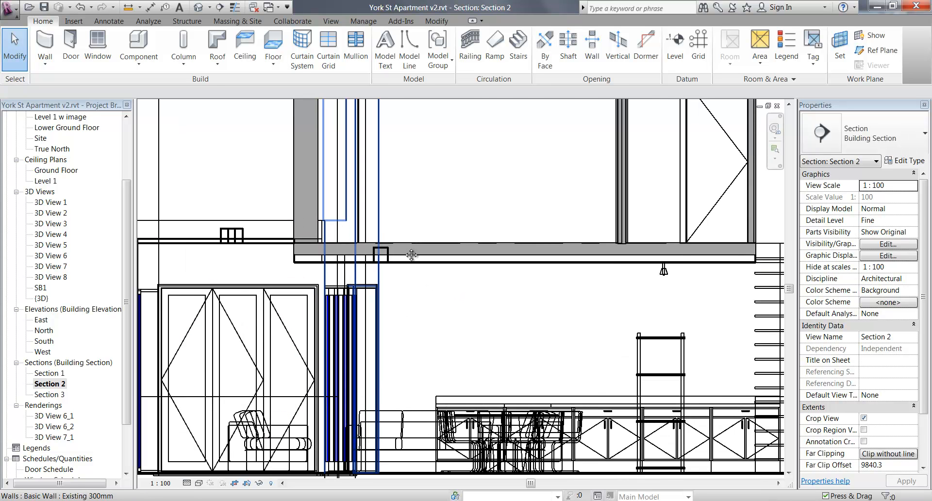
scroll(412, 255, up, 4)
middle_drag(671, 343, 616, 354)
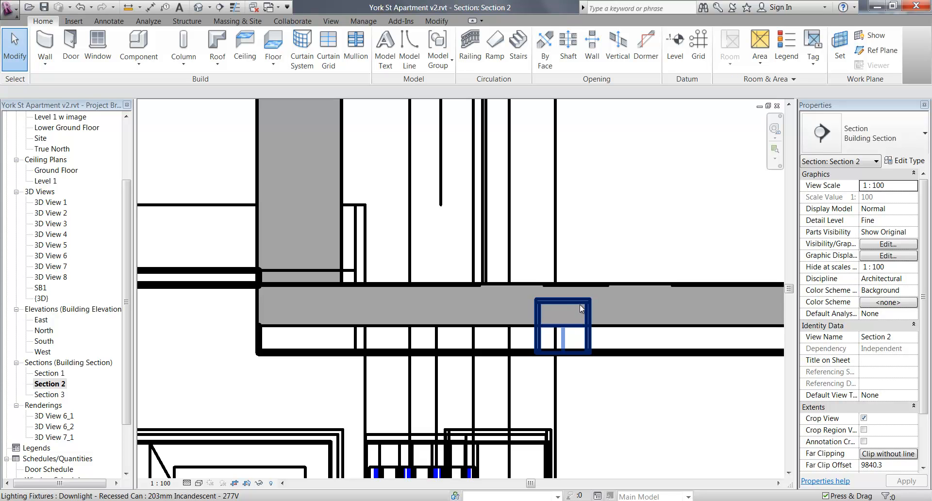
click(582, 302)
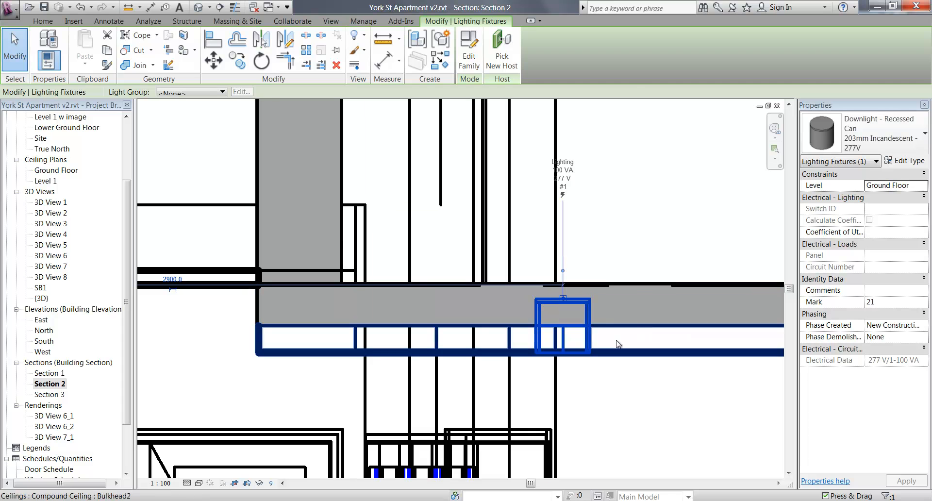
key(Delete)
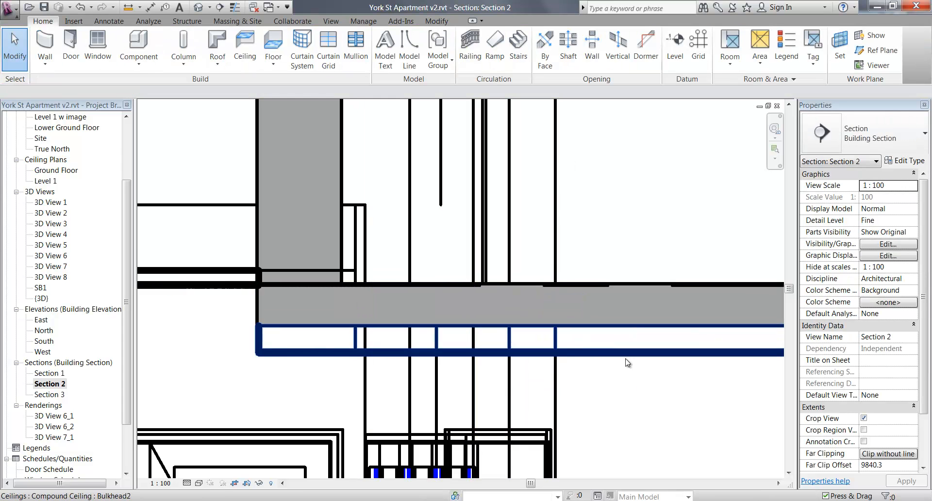
- Inspect the spot downlight under the bulkhead ceiling in Section 2 and the ceiling lights in 3D View 1
scroll(659, 391, down, 1)
middle_drag(660, 392, 445, 369)
middle_drag(338, 322, 179, 291)
scroll(180, 291, down, 2)
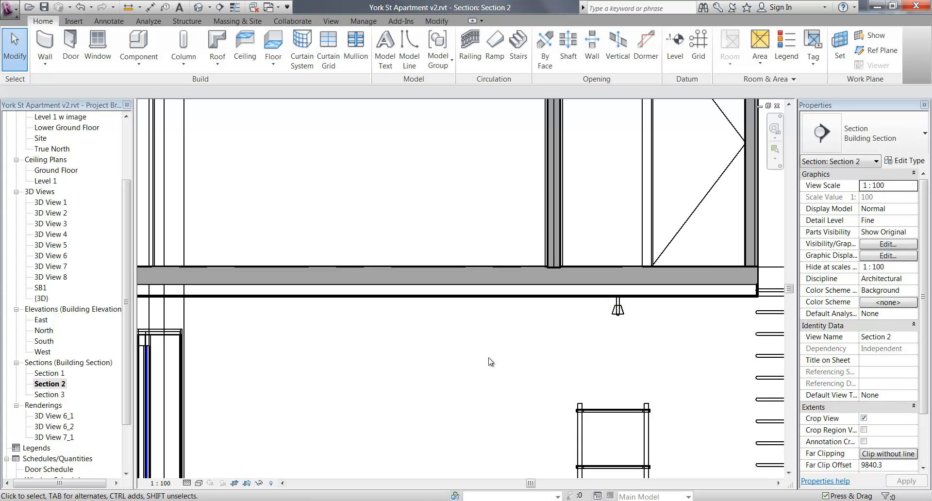
double_click(51, 202)
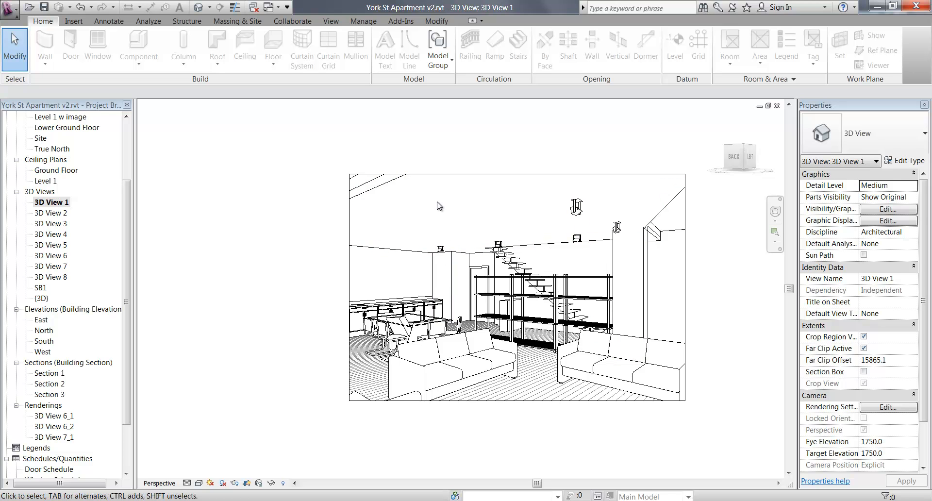
- Open 3D View 3 of the dining area and turn on its shadows
double_click(57, 224)
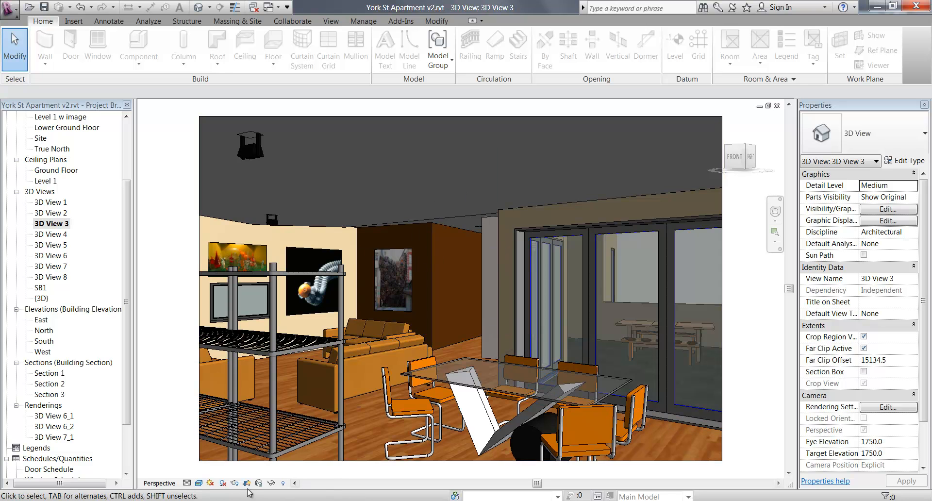
click(211, 483)
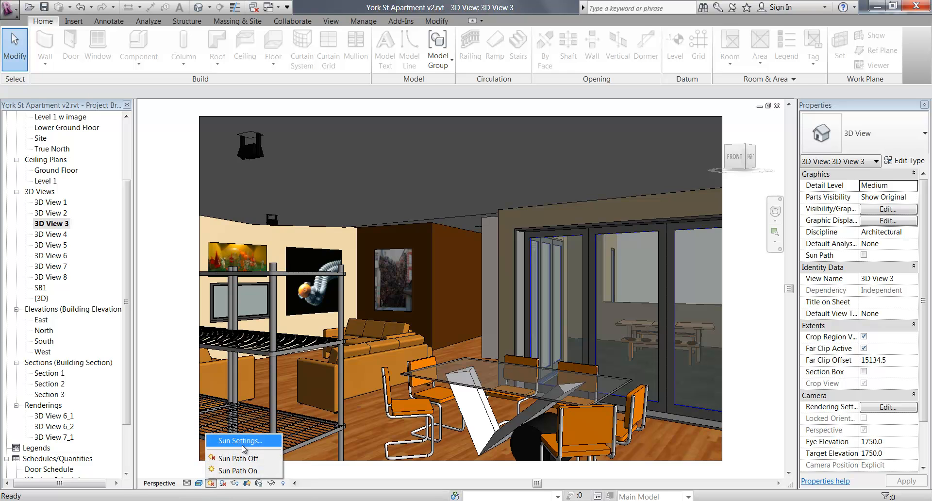
click(320, 467)
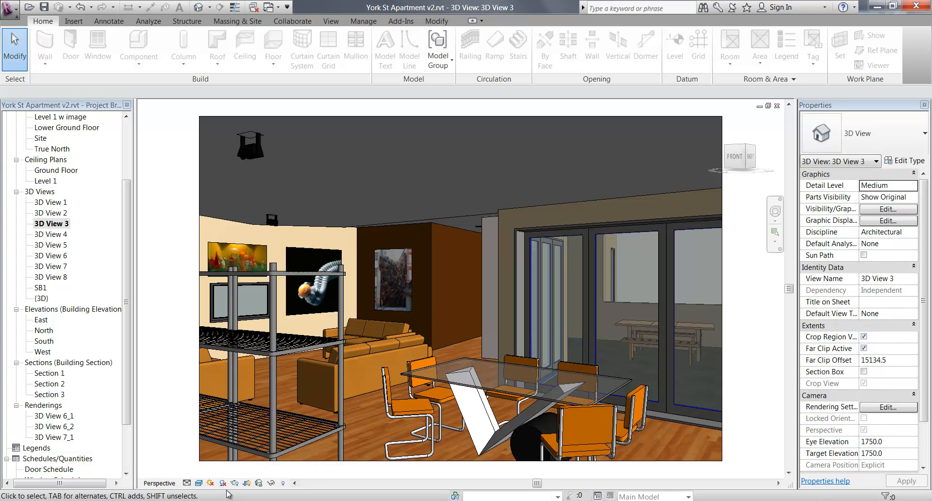
click(223, 482)
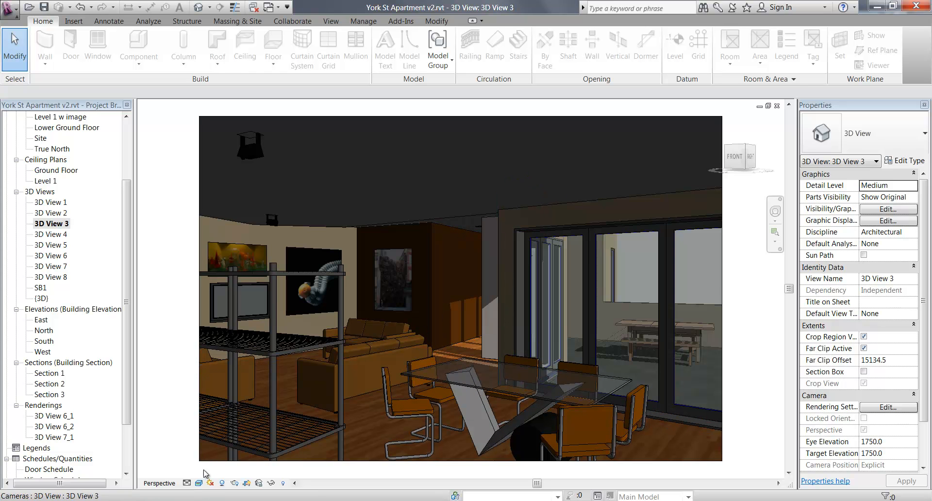
- Set the sun of 3D View 3 to a Still solar study with the Render Sun preset
click(210, 483)
click(226, 440)
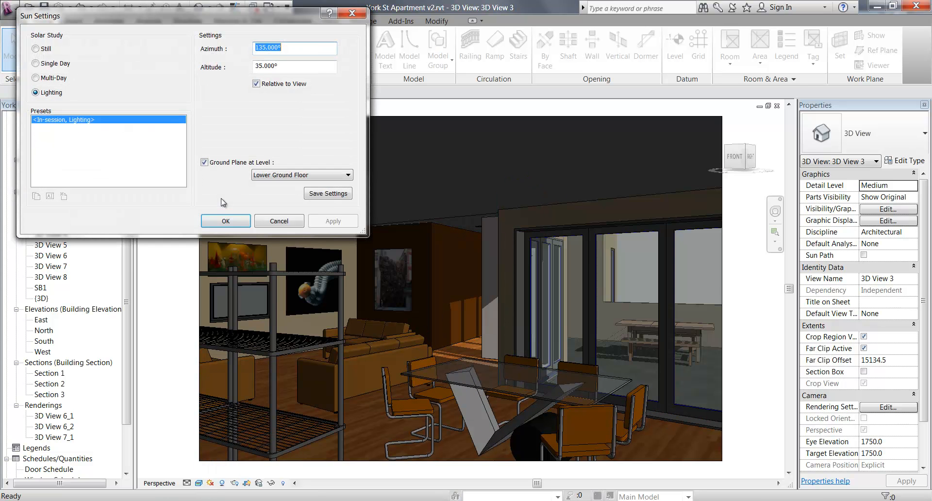
click(41, 49)
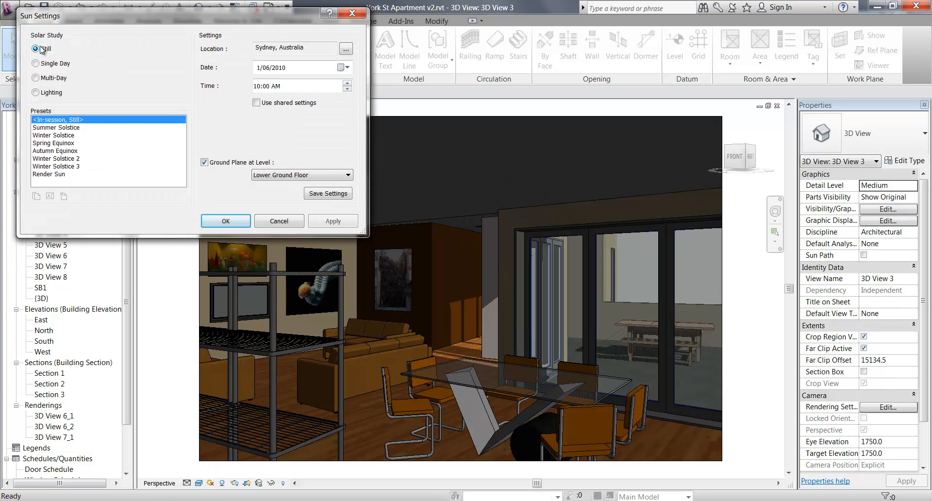
click(48, 174)
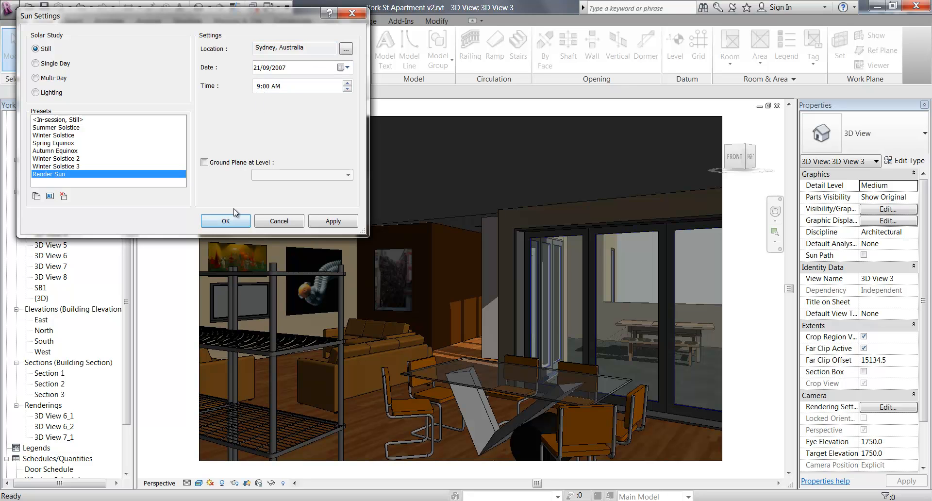
click(228, 222)
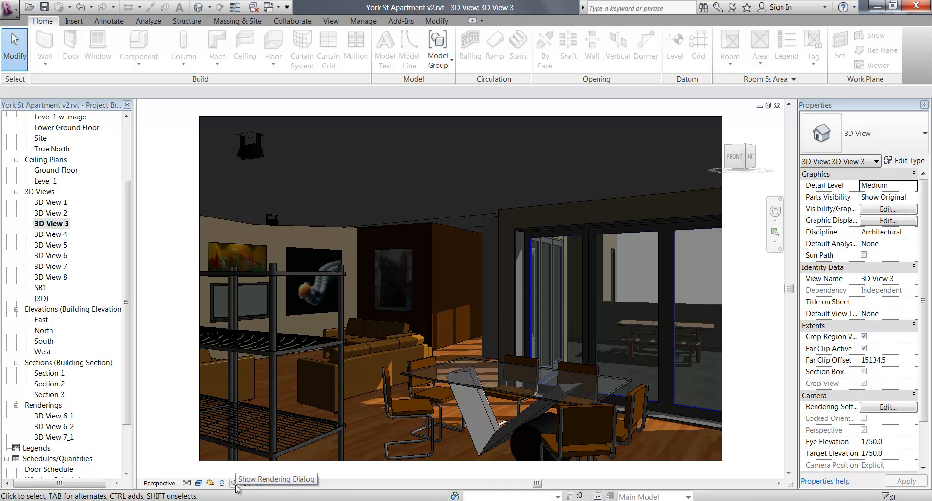
click(50, 224)
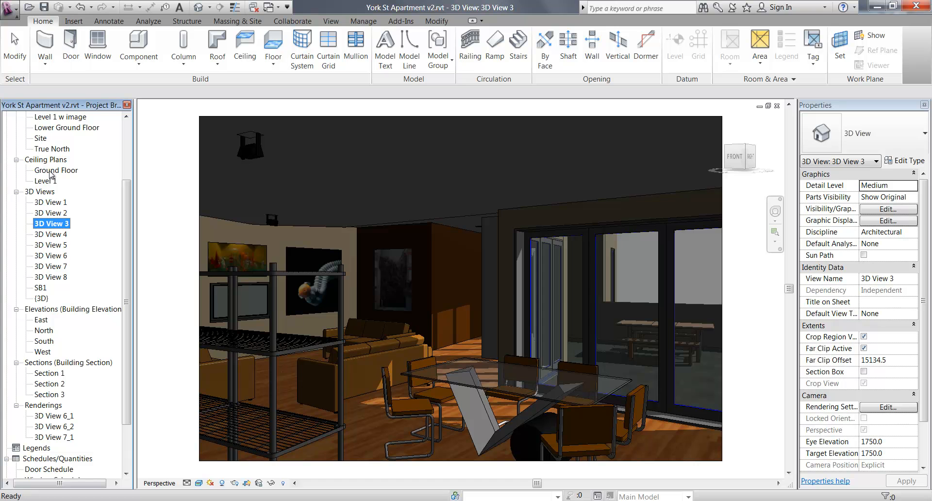
- Rename 3D View 3 as Living Area Daytime
right_click(53, 228)
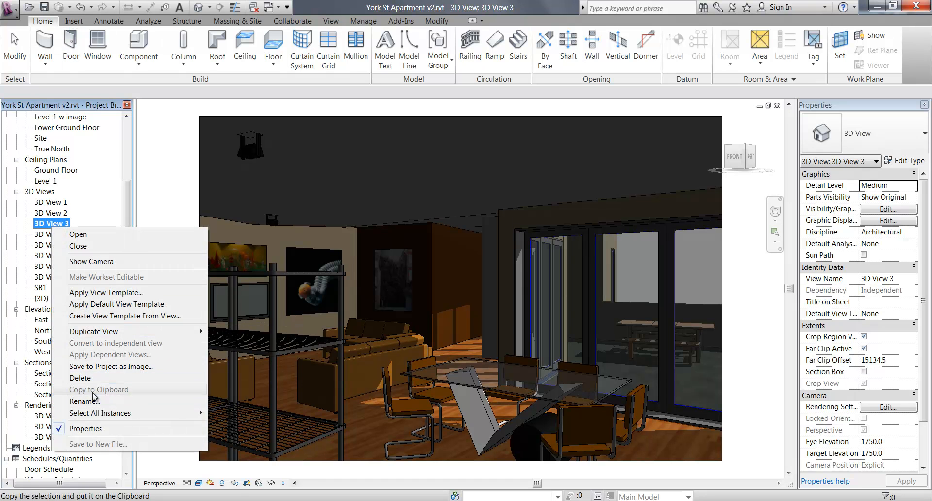
mouse_move(94, 413)
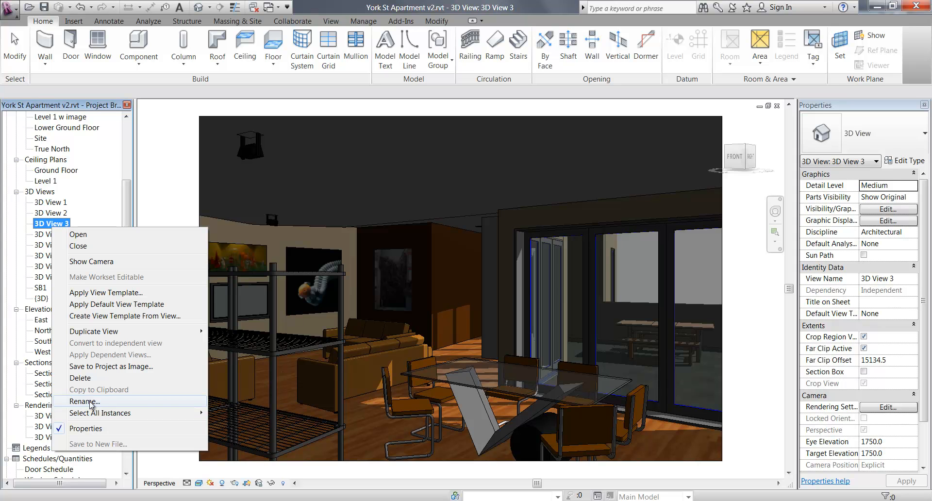
click(85, 401)
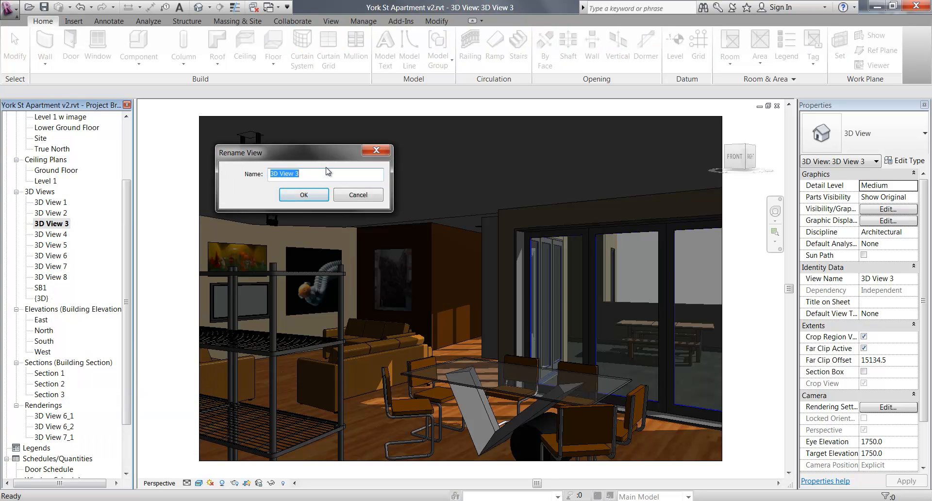
text(Living Area Daytime)
click(301, 195)
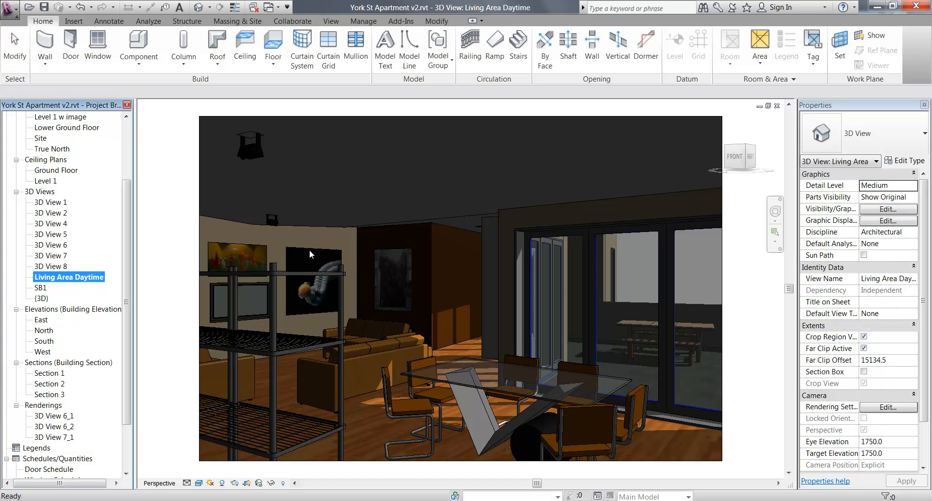
- Open the render settings of Living Area Daytime and set Medium quality with the Interior: Sun only lighting scheme
click(235, 483)
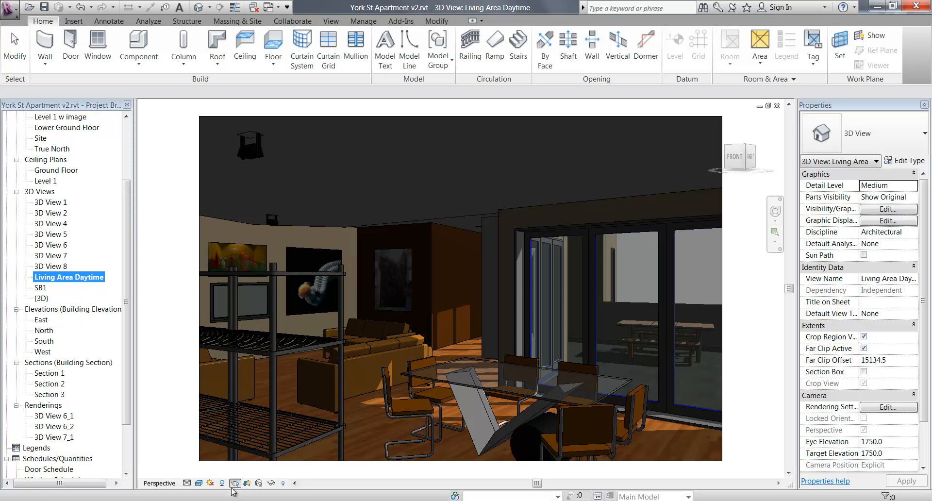
drag(875, 116, 633, 8)
click(656, 62)
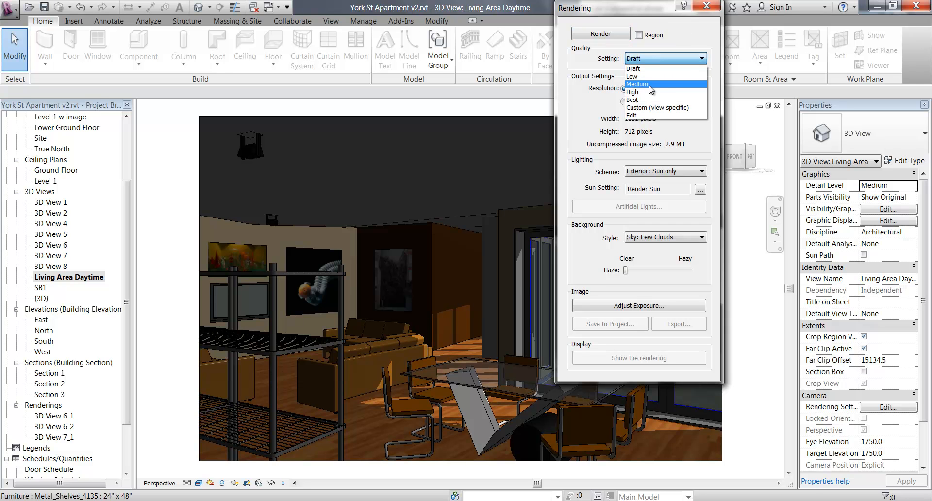
click(649, 86)
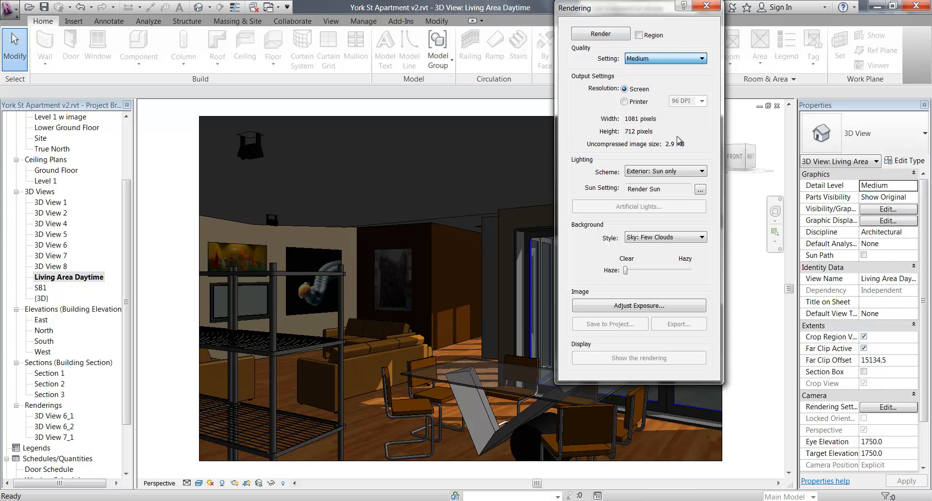
click(667, 173)
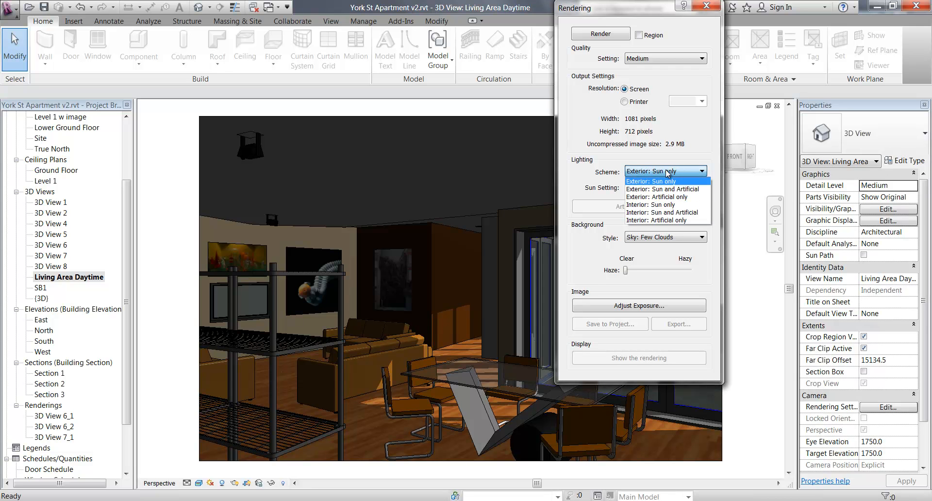
click(651, 221)
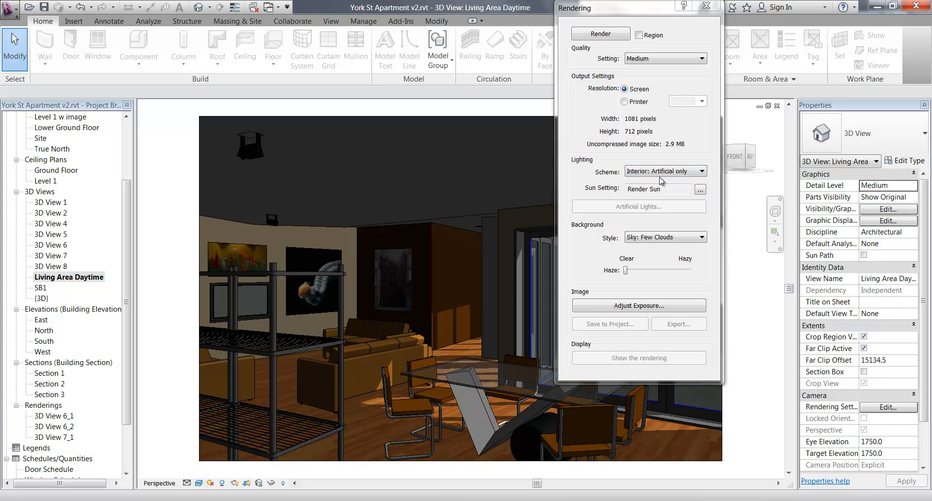
click(647, 172)
click(654, 208)
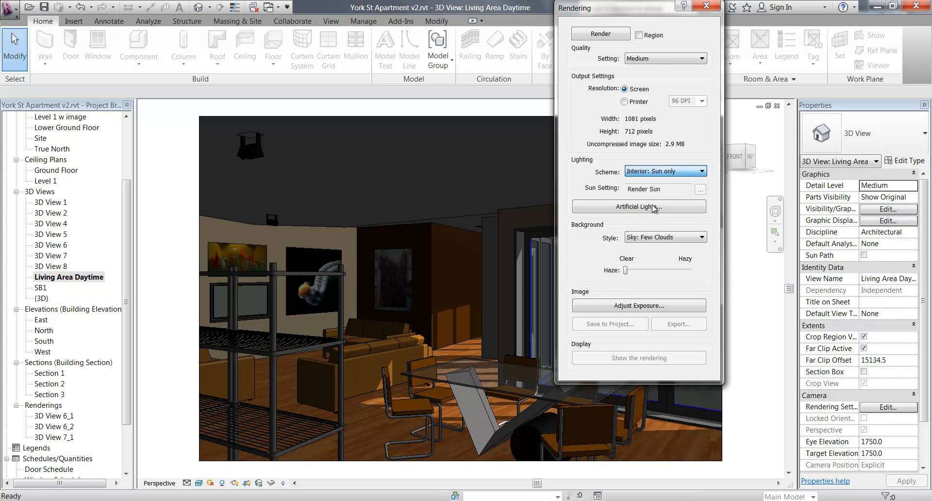
- Set the render quality to Low and render the Living Area Daytime view
click(654, 57)
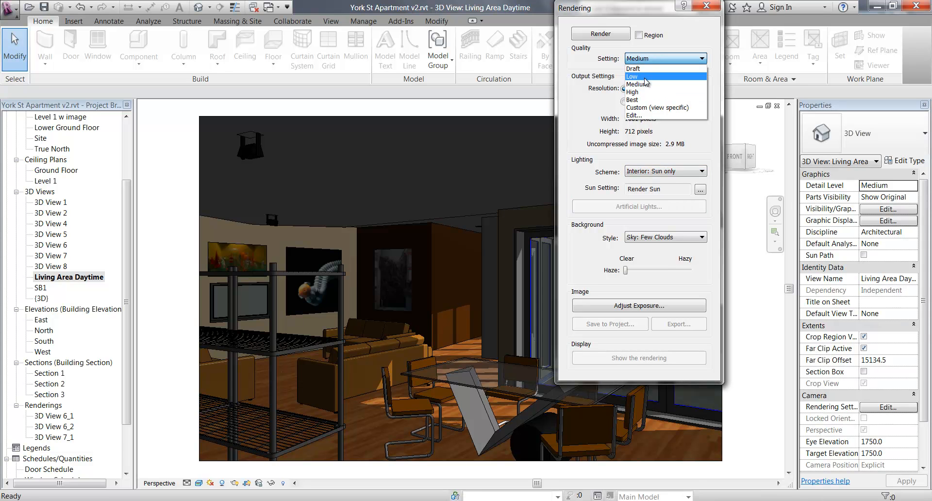
click(644, 77)
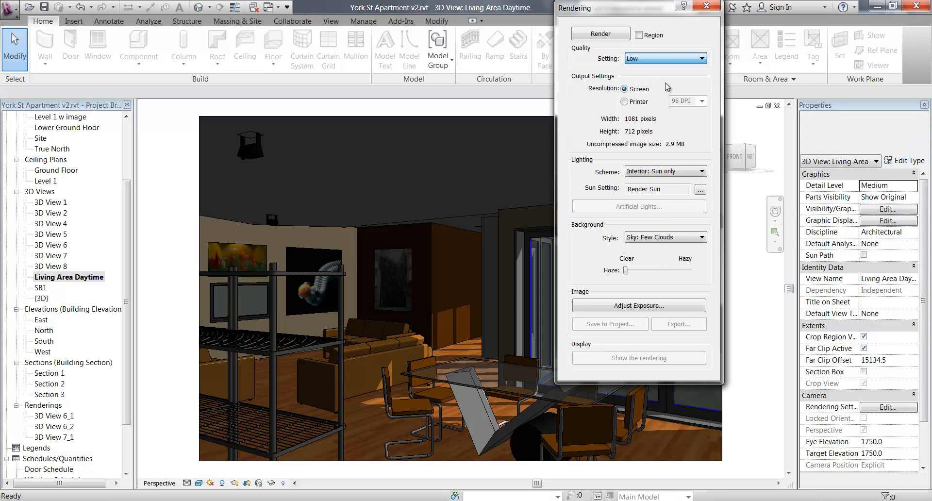
click(610, 34)
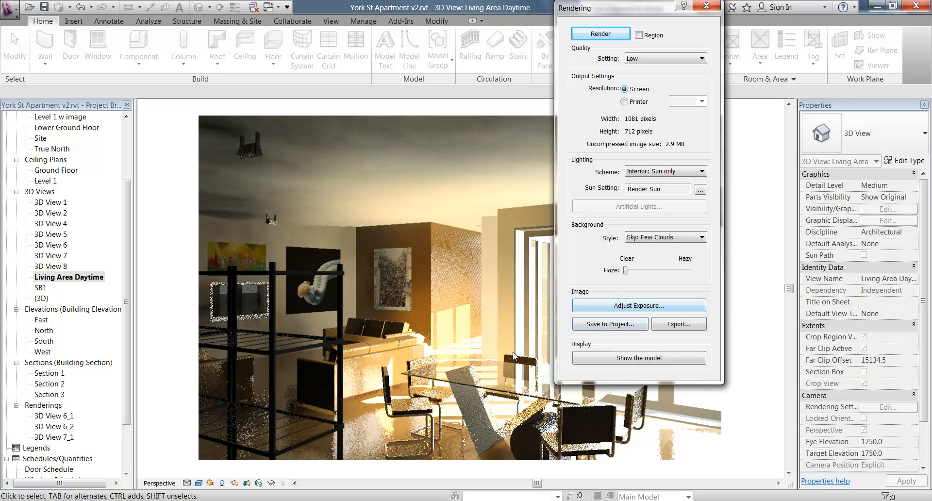
- Adjust the rendering's exposure by setting the exposure value to 8.37 and the highlights to 0.02
click(670, 306)
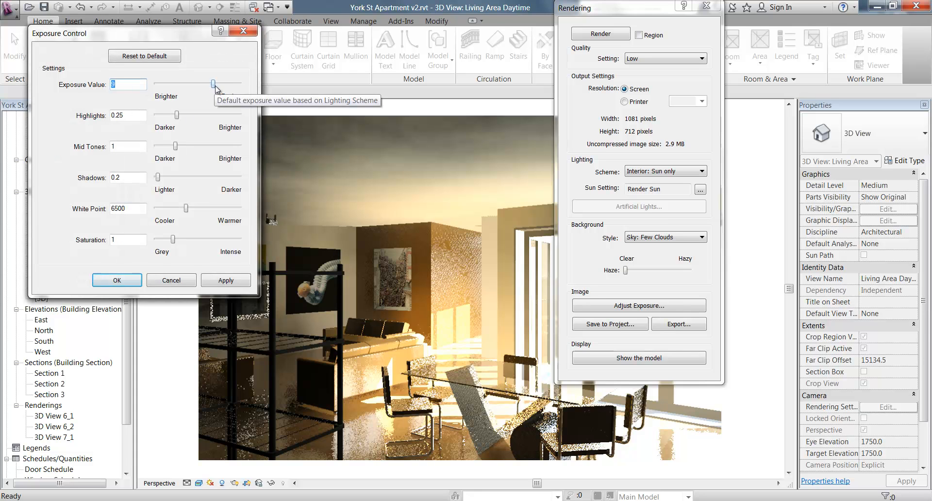
drag(213, 84, 211, 85)
click(224, 280)
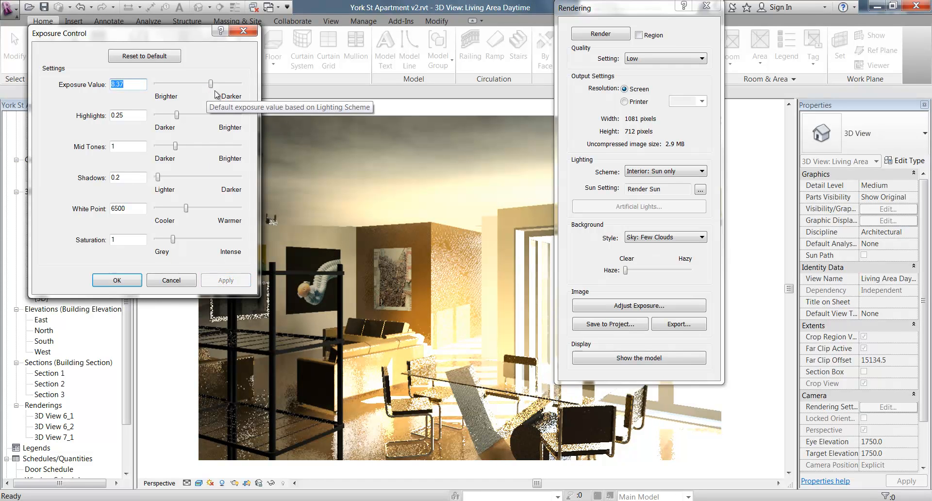
drag(176, 115, 169, 117)
click(226, 280)
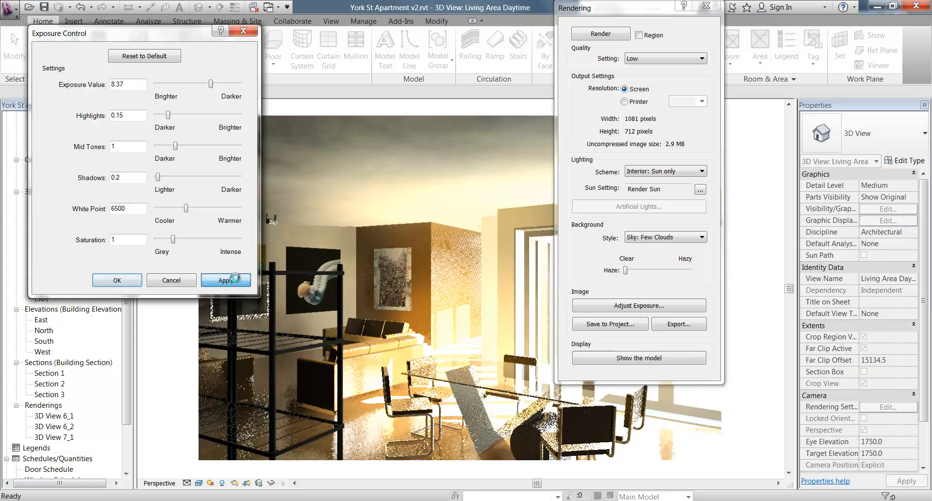
drag(168, 116, 157, 118)
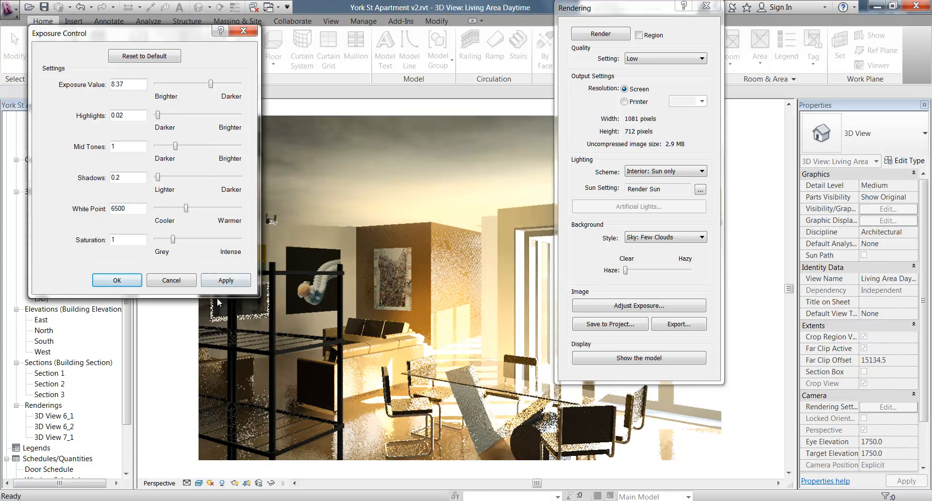
click(221, 280)
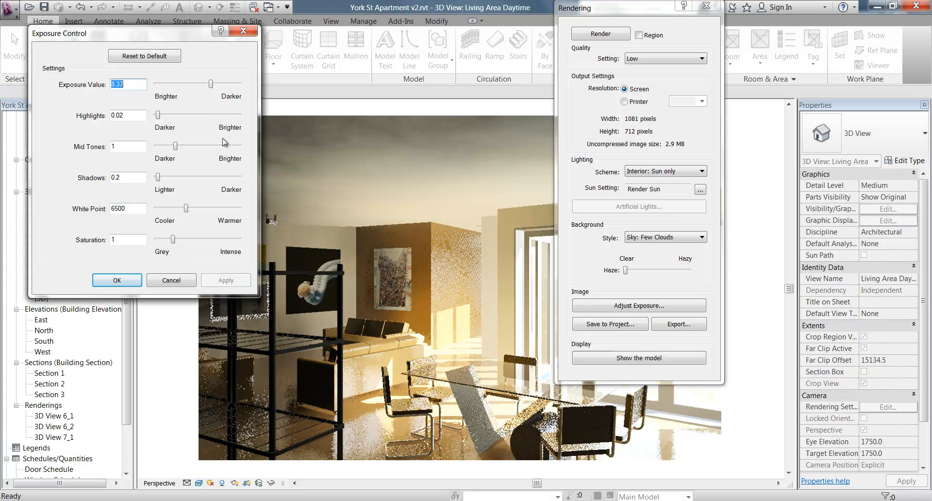
- Brighten the rendering by applying an exposure value of 7.99 and mid tones of 1.25
click(210, 85)
drag(210, 85, 209, 84)
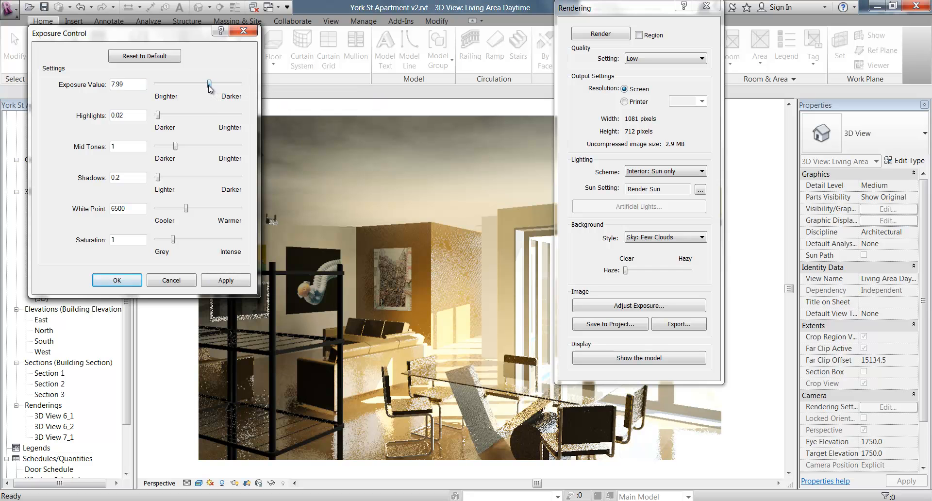
click(218, 280)
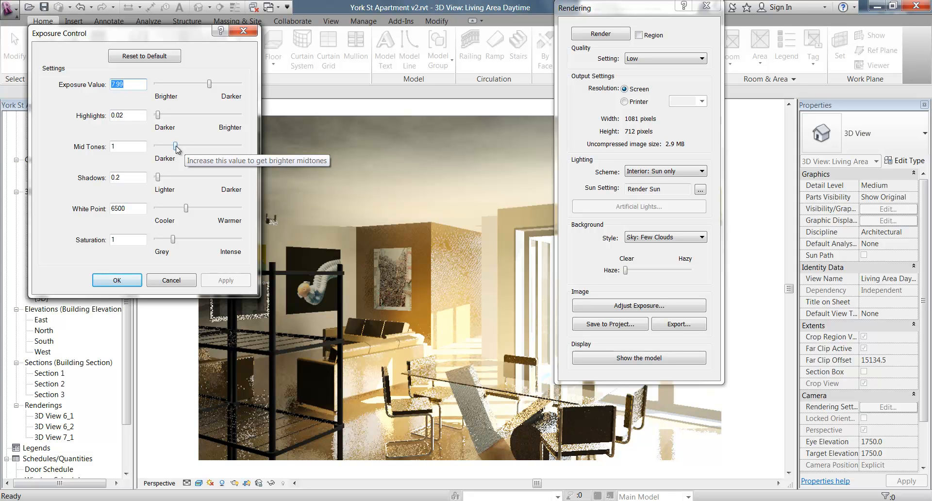
drag(176, 147, 181, 148)
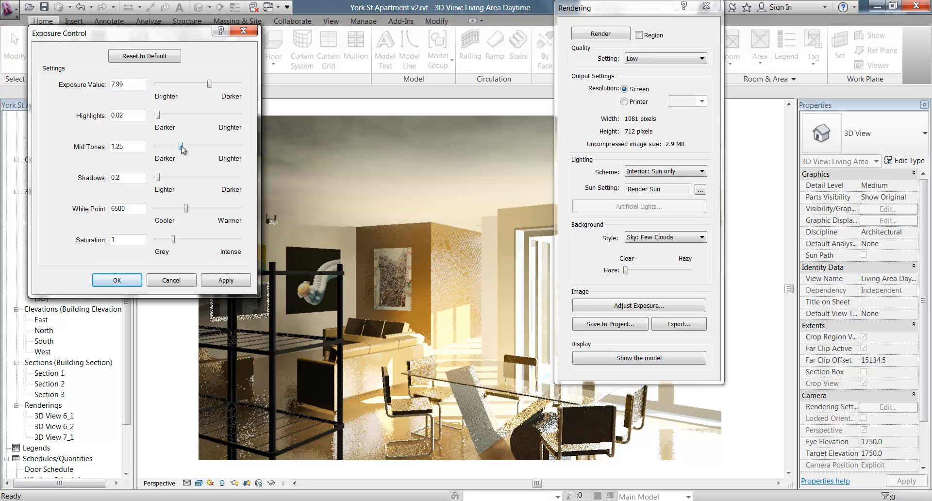
click(221, 280)
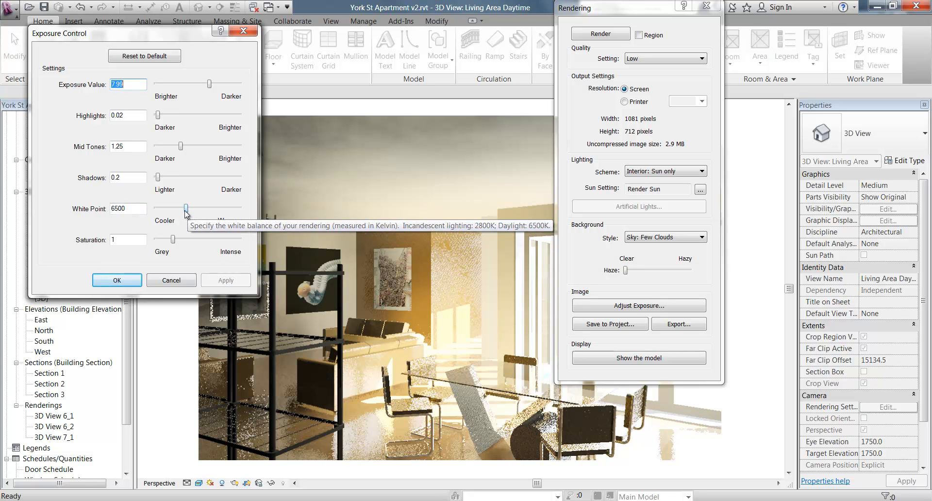
- Cool the rendering's white point to 5773.20 and slightly further, accept the exposure settings and close the rendering dialog
drag(186, 209, 183, 213)
click(221, 281)
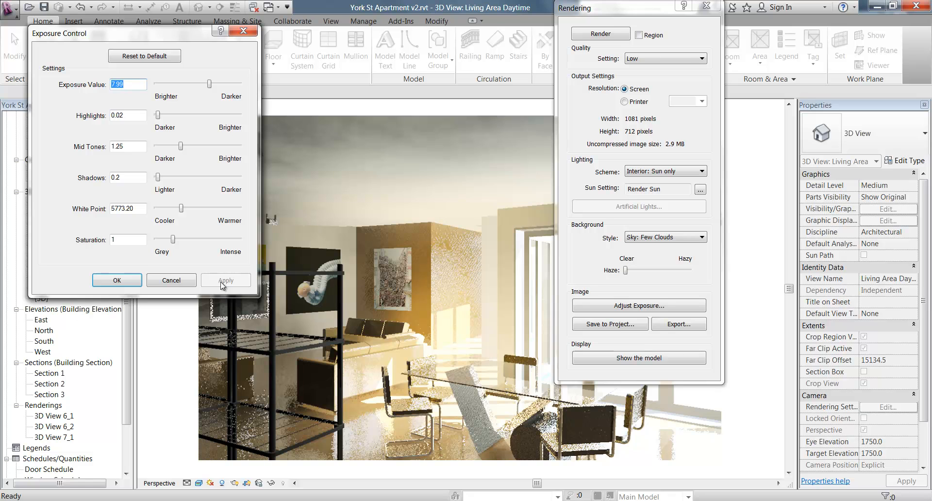
drag(181, 208, 177, 207)
click(221, 281)
click(98, 280)
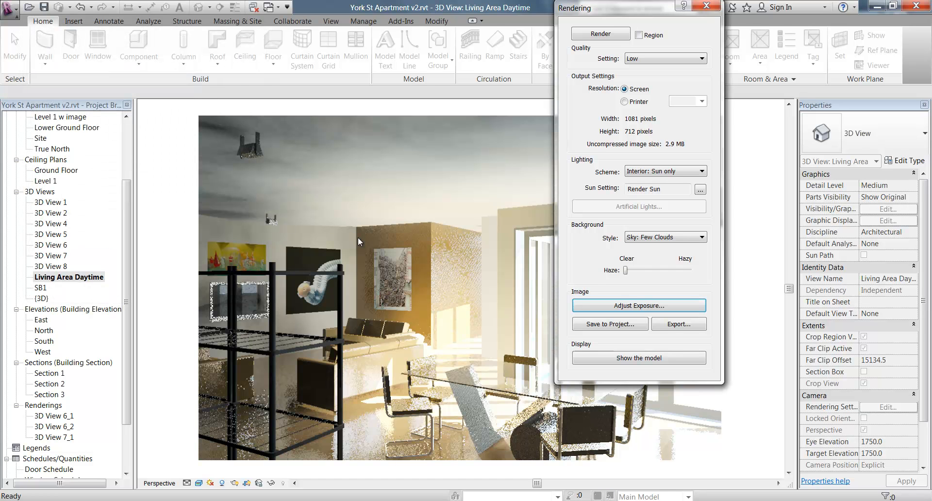
click(707, 7)
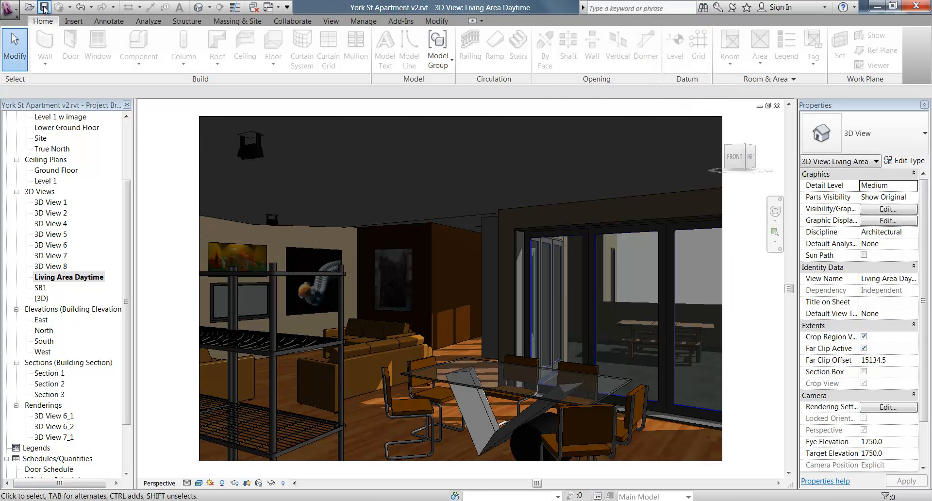
- Duplicate the Living Area Daytime view without detailing
right_click(60, 277)
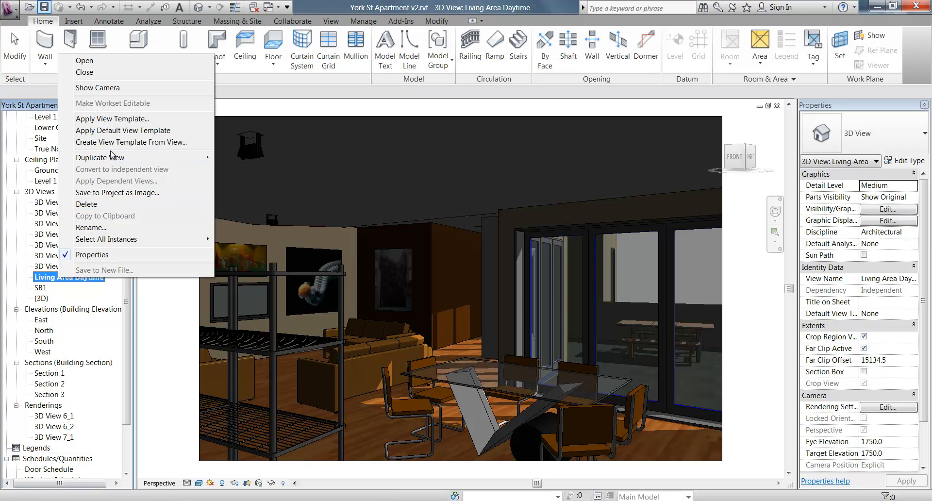
mouse_move(121, 158)
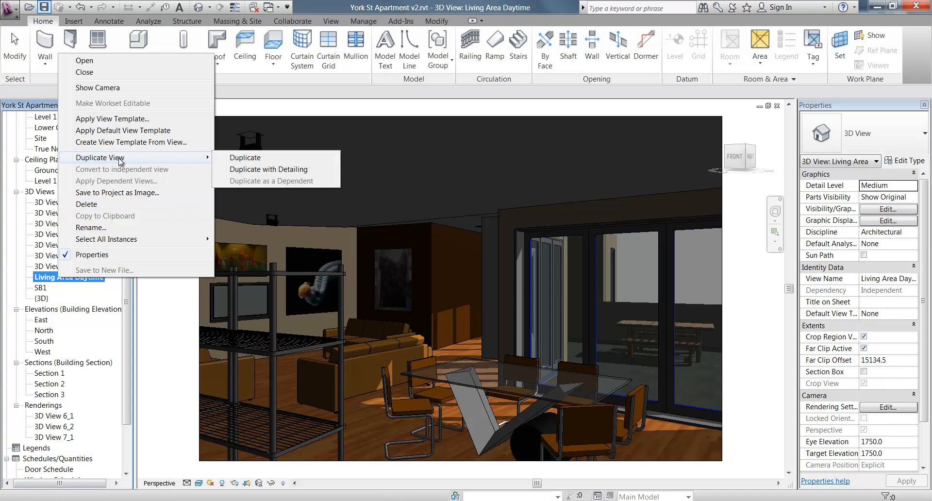
click(248, 160)
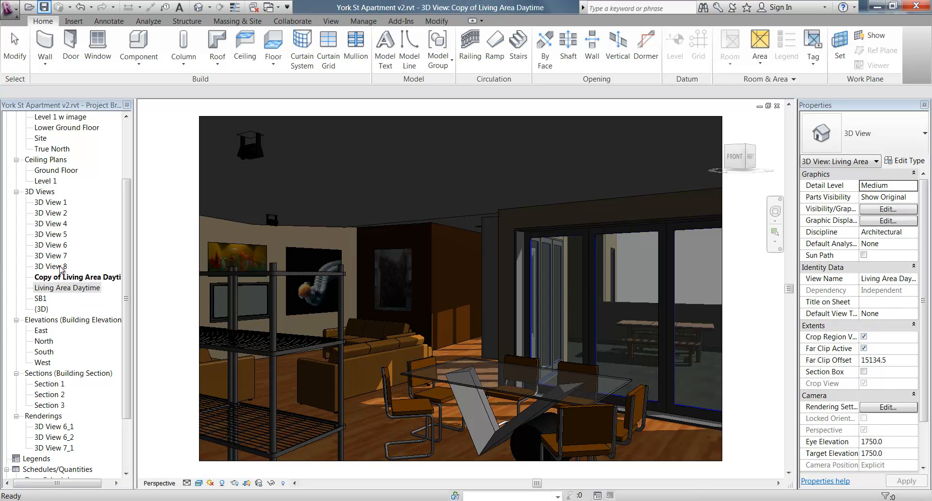
- Rename the copied view as Living Area Nighttime
right_click(63, 276)
click(80, 450)
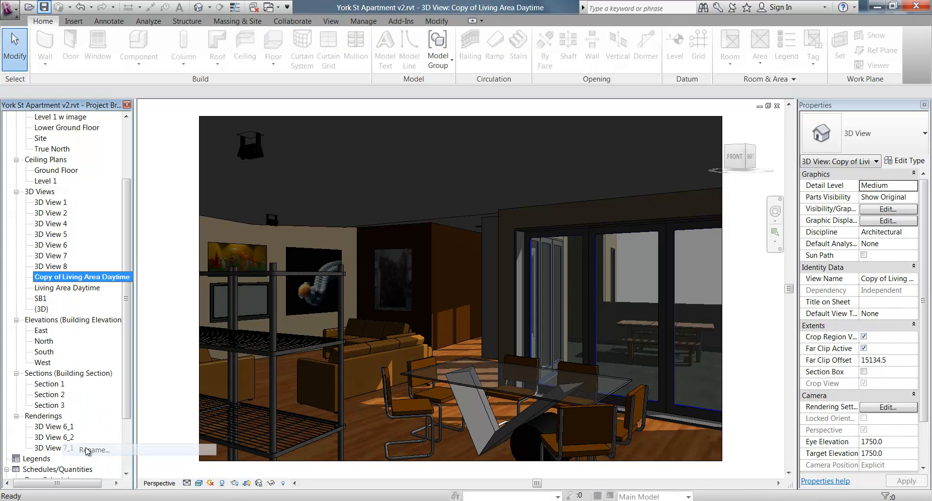
drag(294, 174, 146, 160)
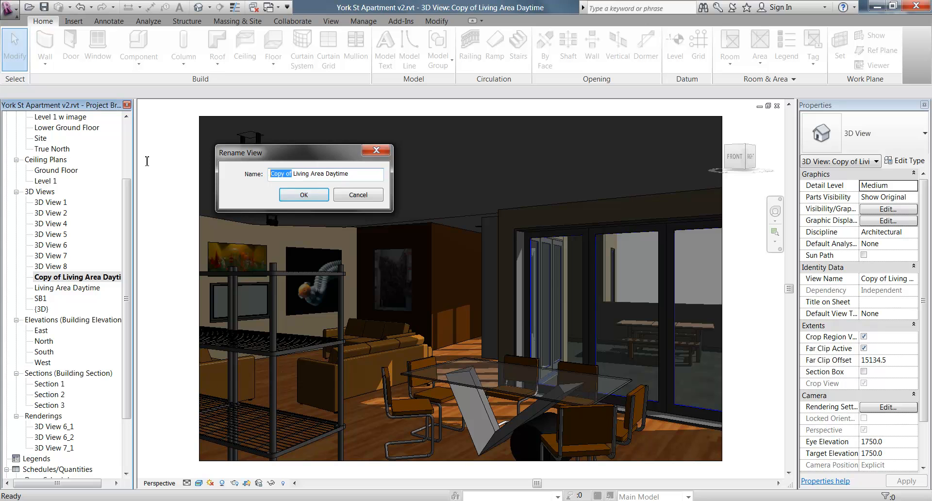
key(BackSpace)
drag(303, 174, 314, 174)
text(Night)
click(301, 195)
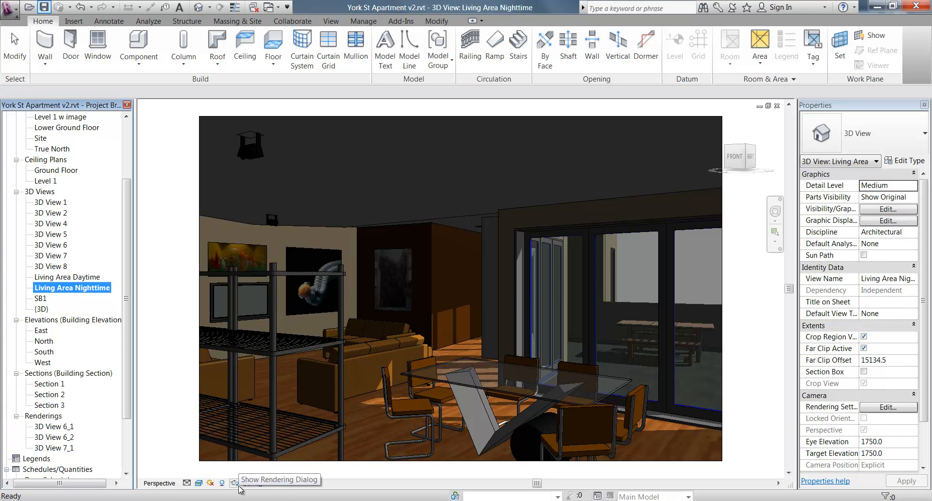
- Turn off shadows in the nighttime view and render it with the Interior: Artificial only lighting scheme
click(210, 483)
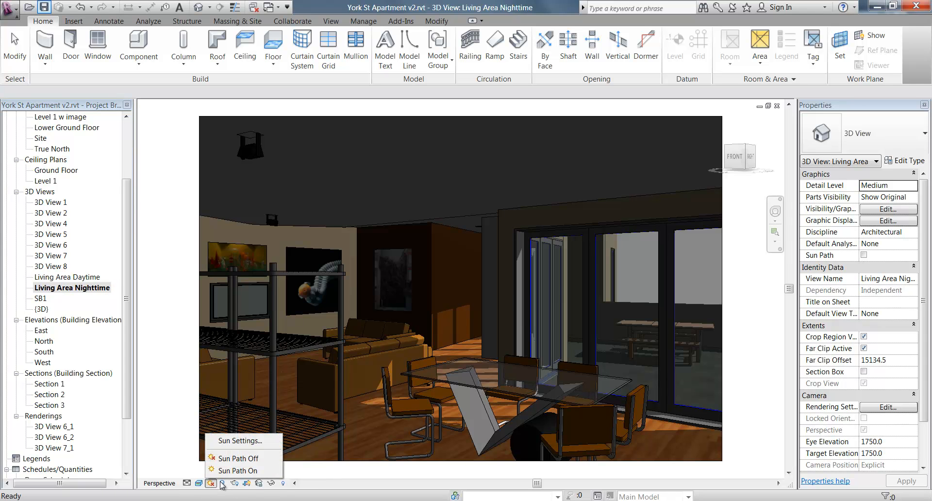
click(221, 483)
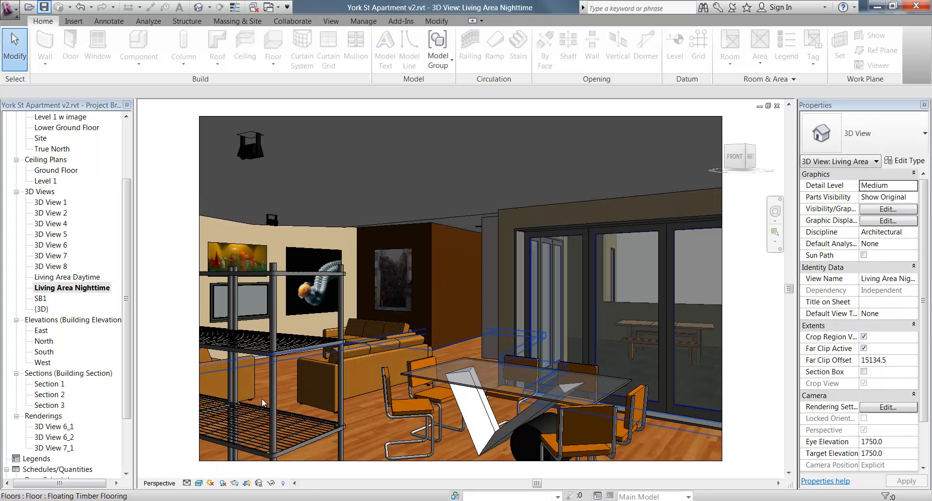
click(234, 483)
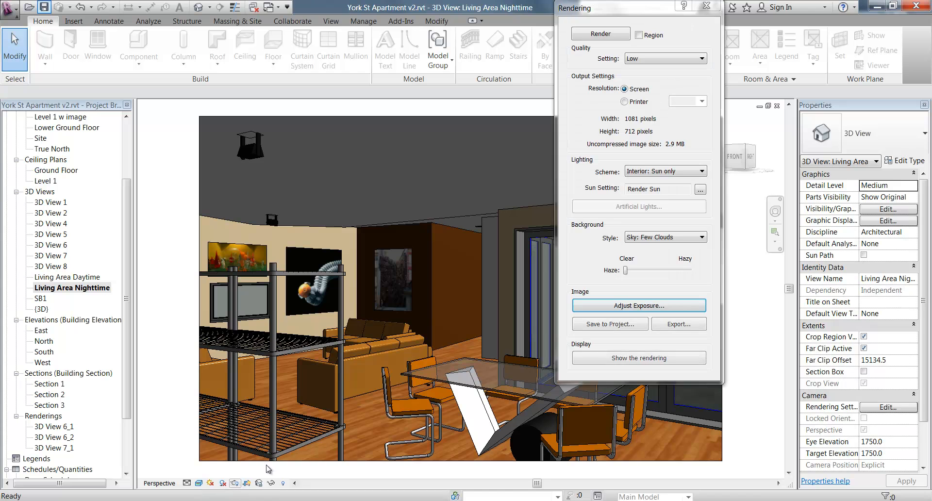
click(659, 174)
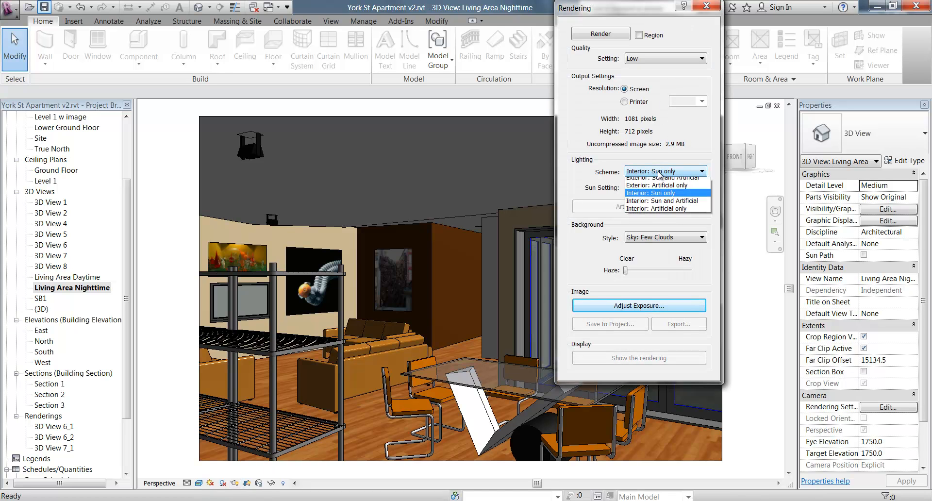
click(655, 220)
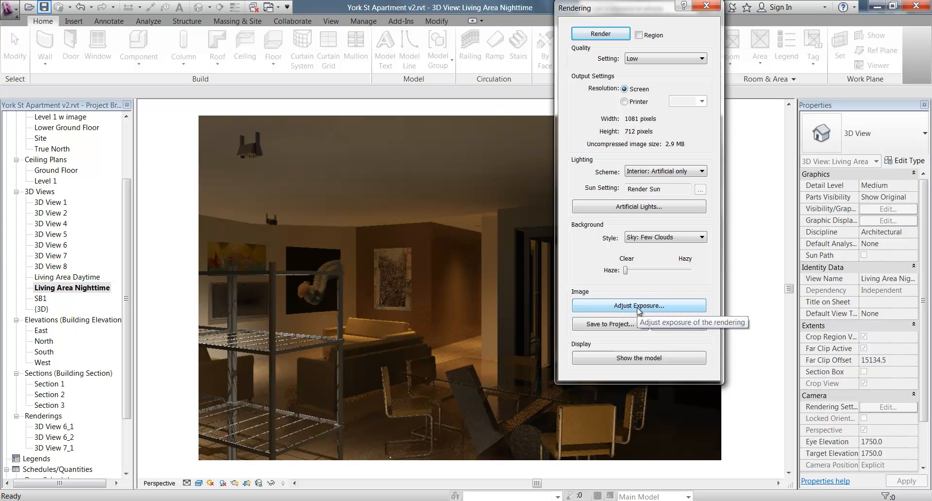
- Brighten the nighttime rendering by trying exposure values of 4.93 and 2.27 and settling on 4.54
drag(646, 7, 842, 22)
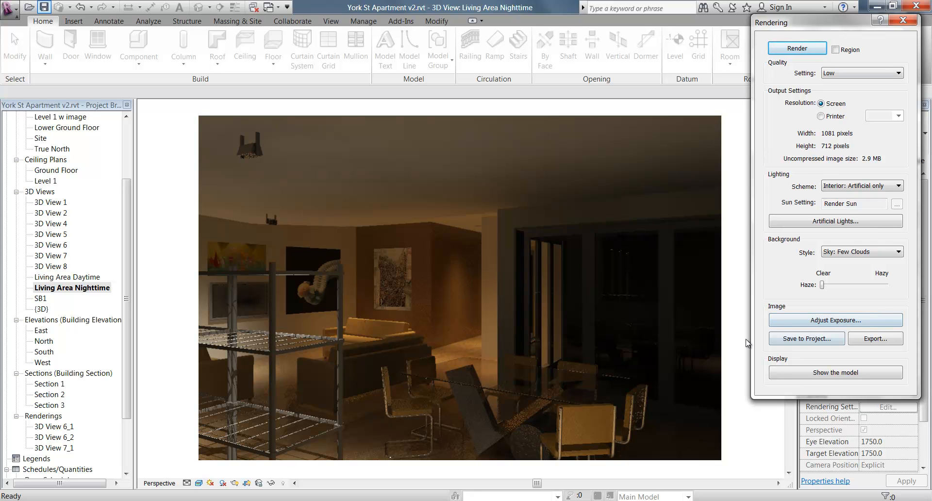
click(846, 320)
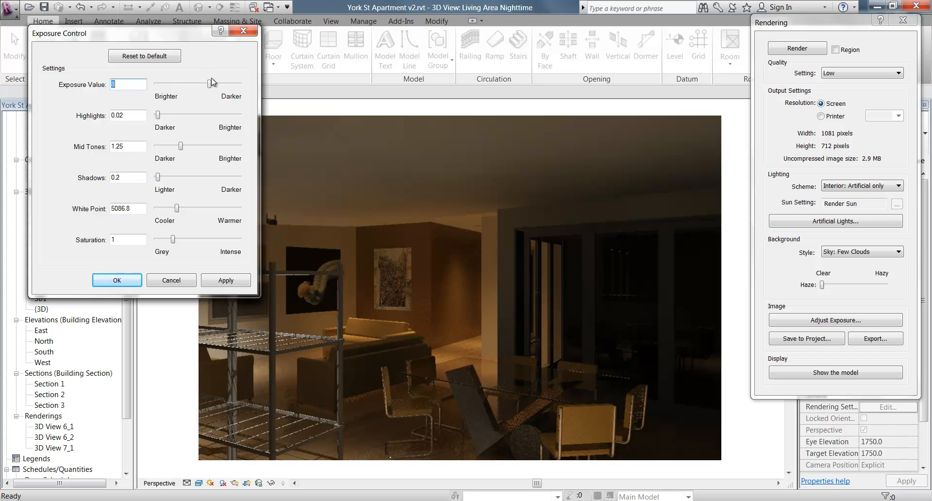
drag(211, 85, 198, 84)
click(222, 281)
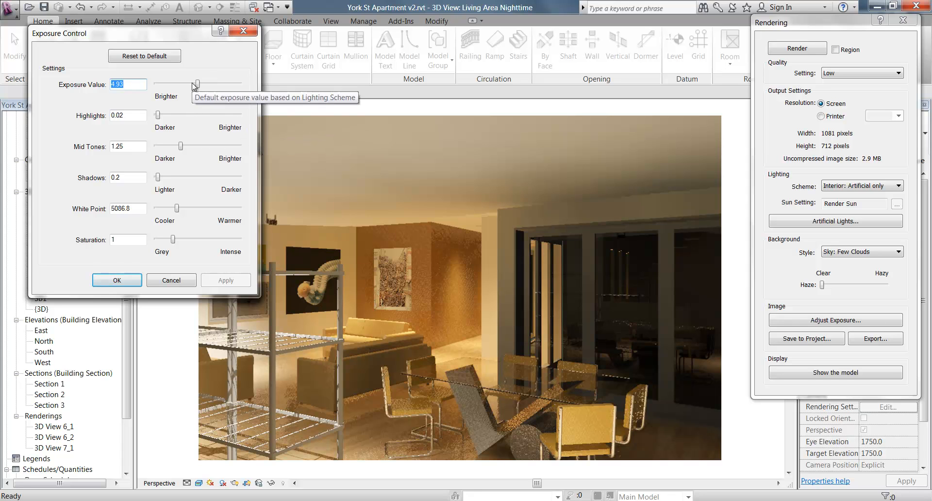
drag(198, 84, 187, 85)
click(224, 280)
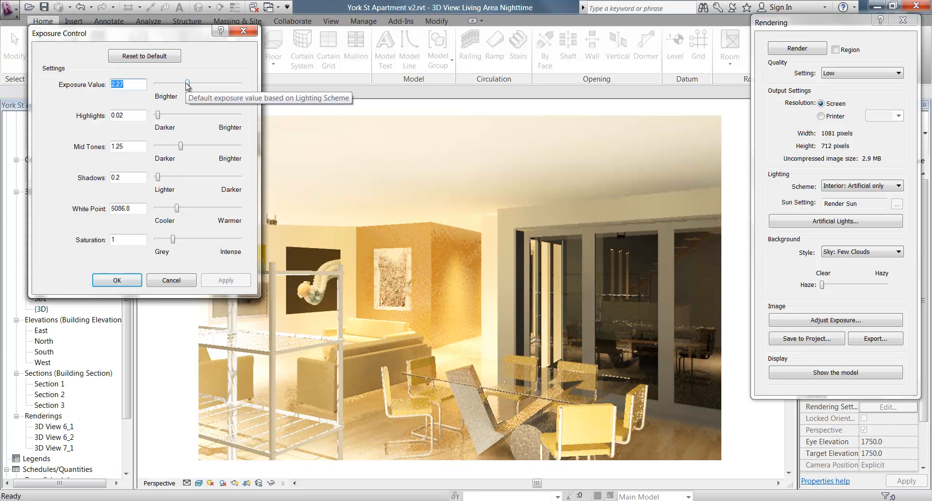
drag(187, 85, 197, 86)
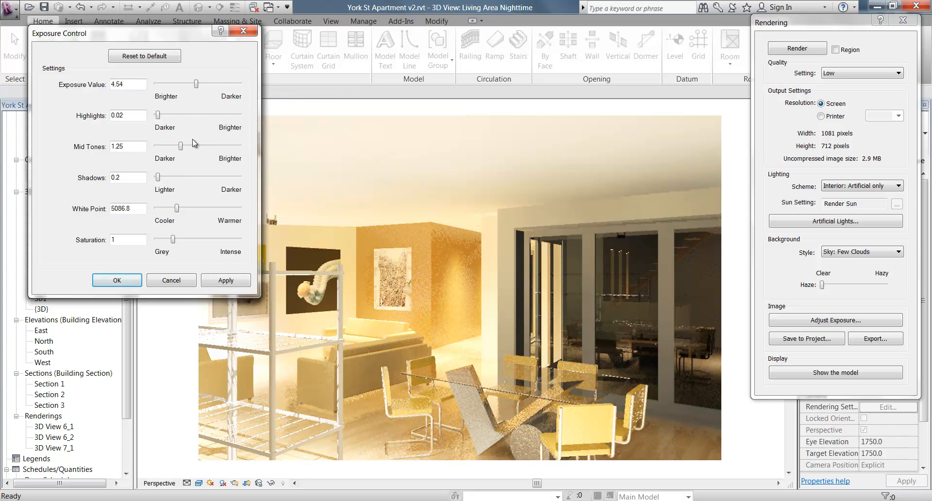
click(226, 281)
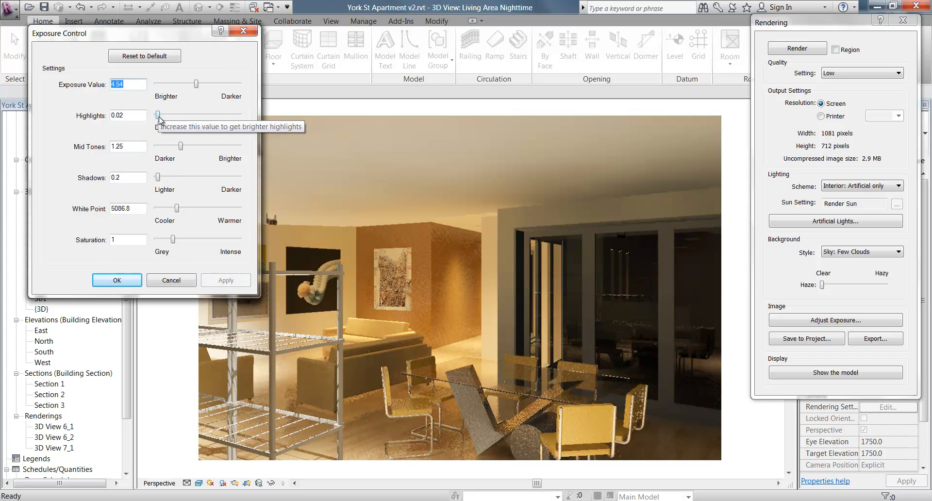
- Set the rendering's highlights to 0.1 and cool its white point to 3634.8, and accept the exposure settings
drag(159, 115, 165, 119)
click(227, 280)
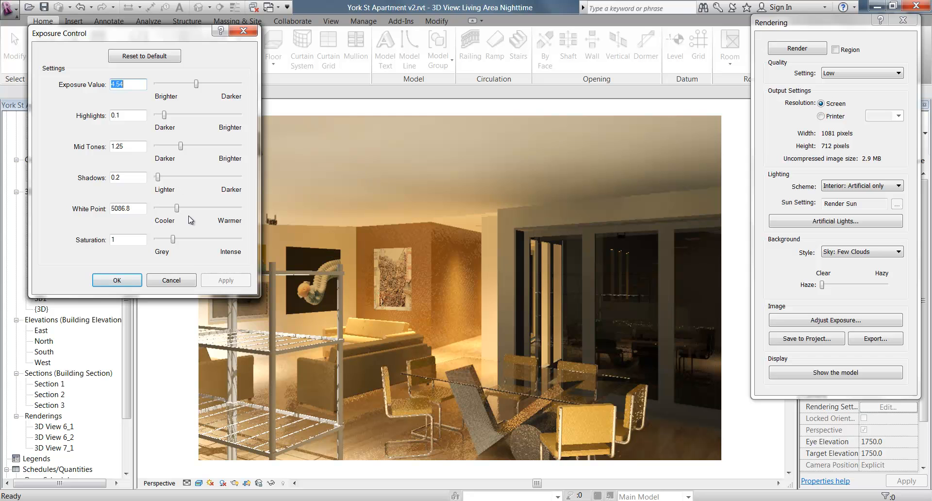
drag(180, 210, 167, 209)
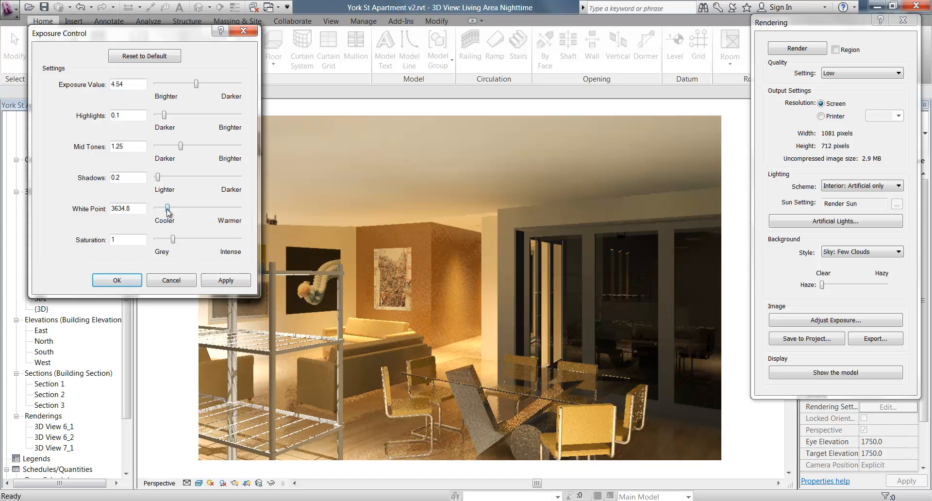
click(223, 279)
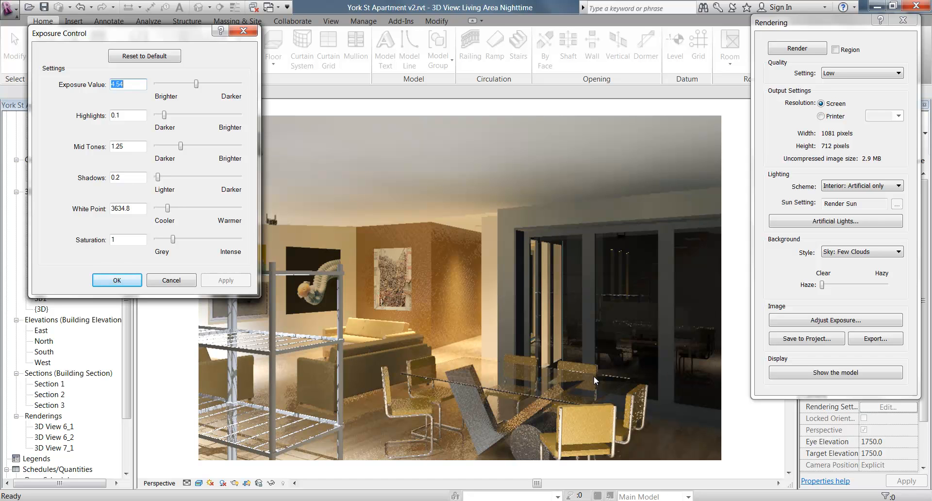
click(115, 280)
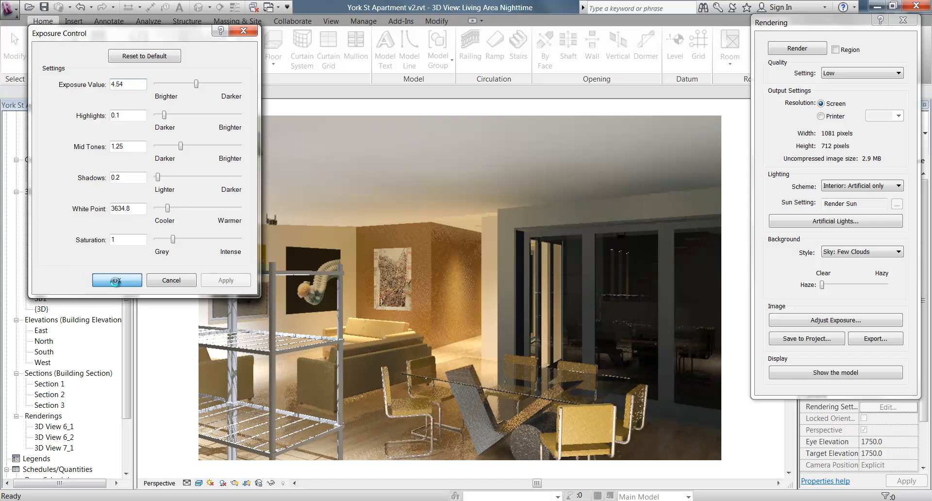
- Show the {3D} view in the Shaded visual style, looking down on the outdoor tiled area with the picnic table
double_click(42, 308)
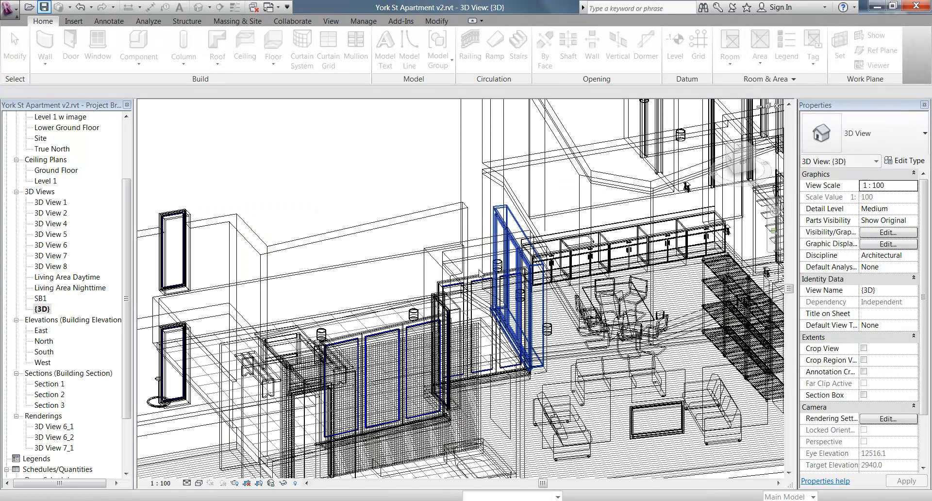
click(199, 483)
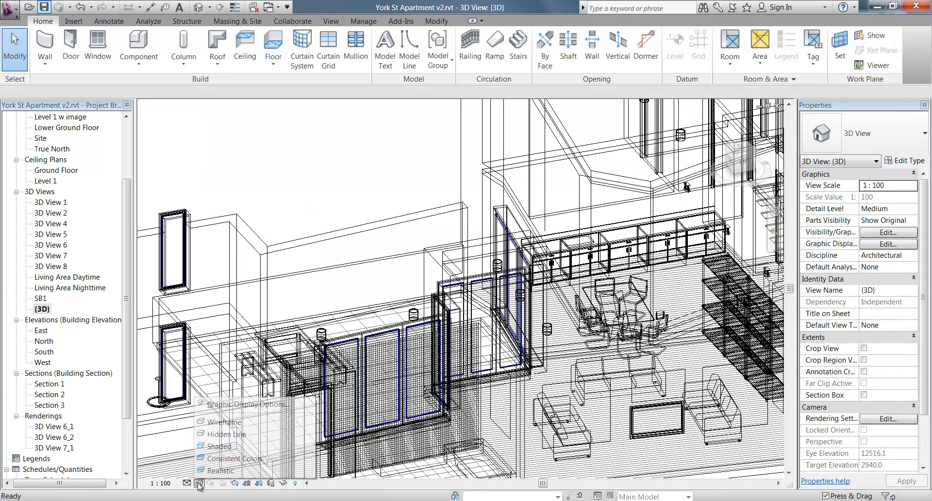
click(218, 445)
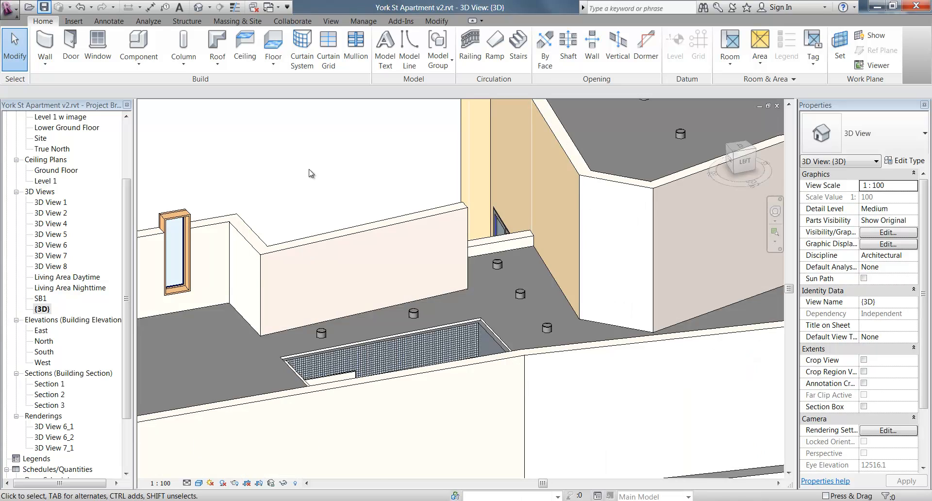
scroll(280, 161, down, 2)
shift+middle_drag(455, 256, 816, 303)
middle_drag(440, 223, 372, 325)
scroll(379, 312, up, 3)
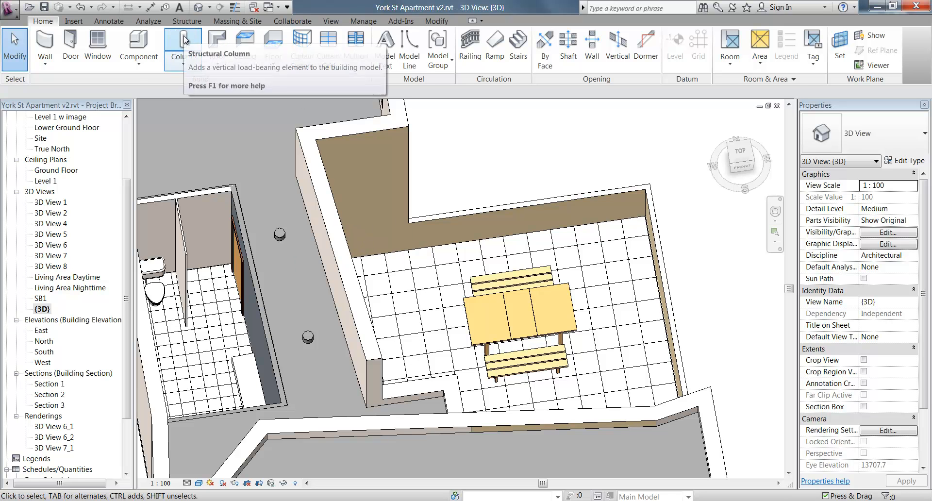
- Load the M_Sconce Light - Sphere family from the Metric Library's Lighting Fixtures folder for component placement
click(138, 44)
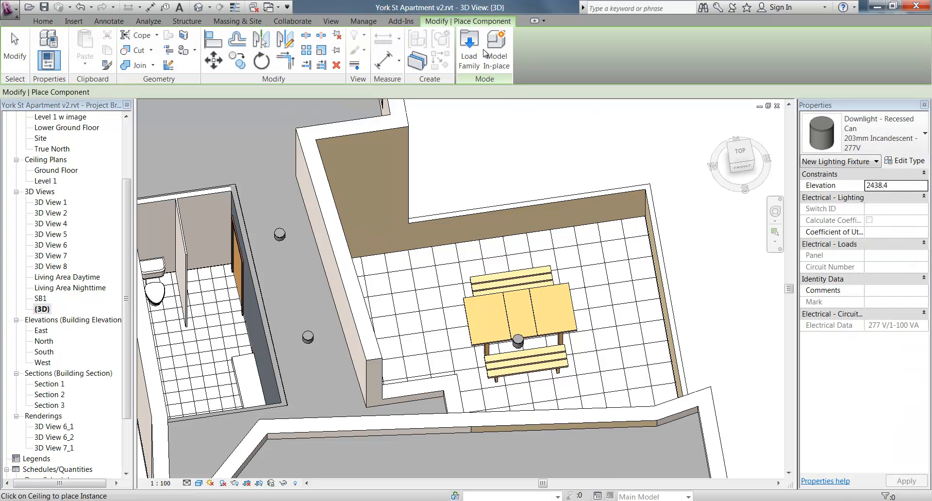
click(464, 58)
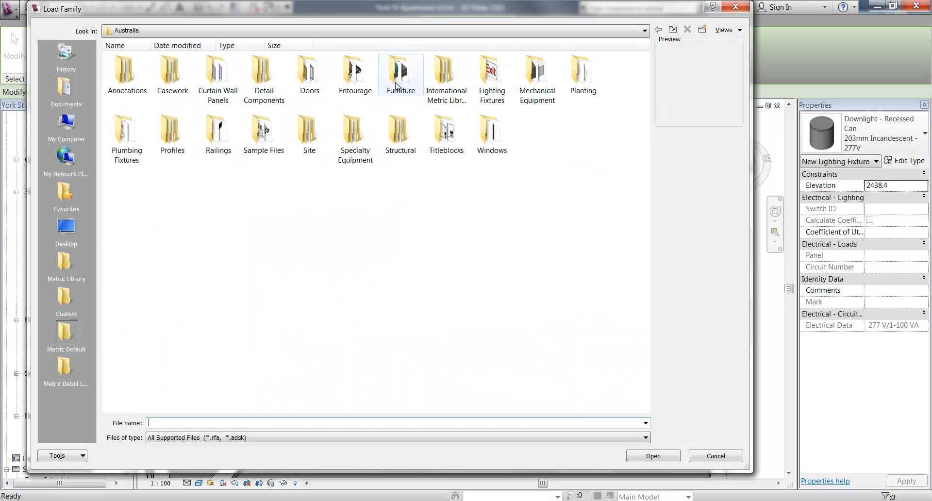
click(72, 264)
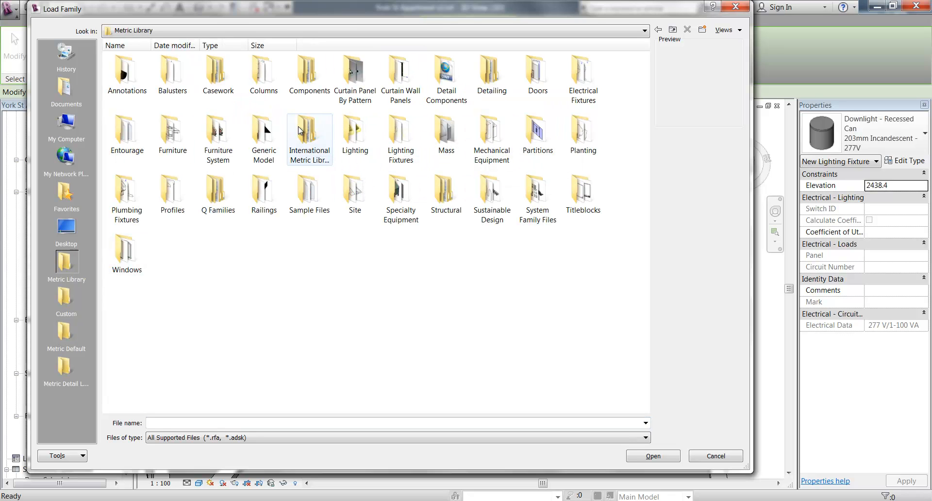
double_click(360, 135)
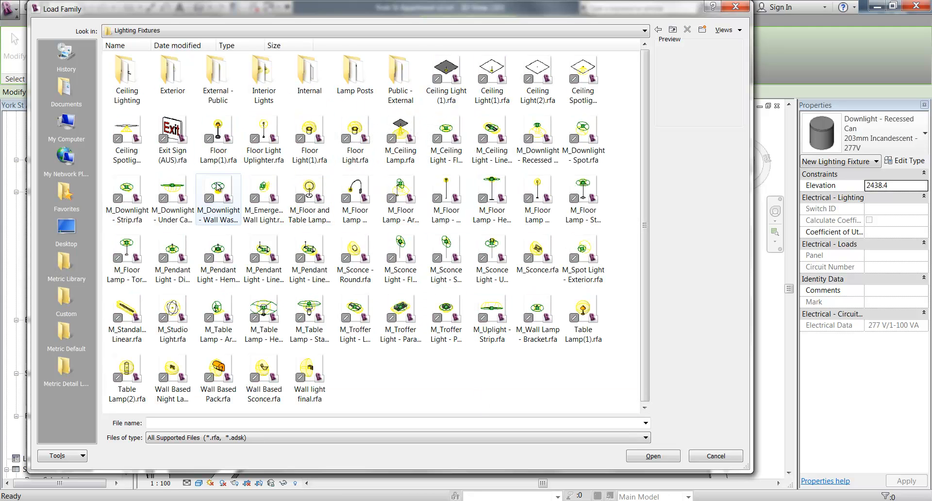
click(414, 252)
click(439, 252)
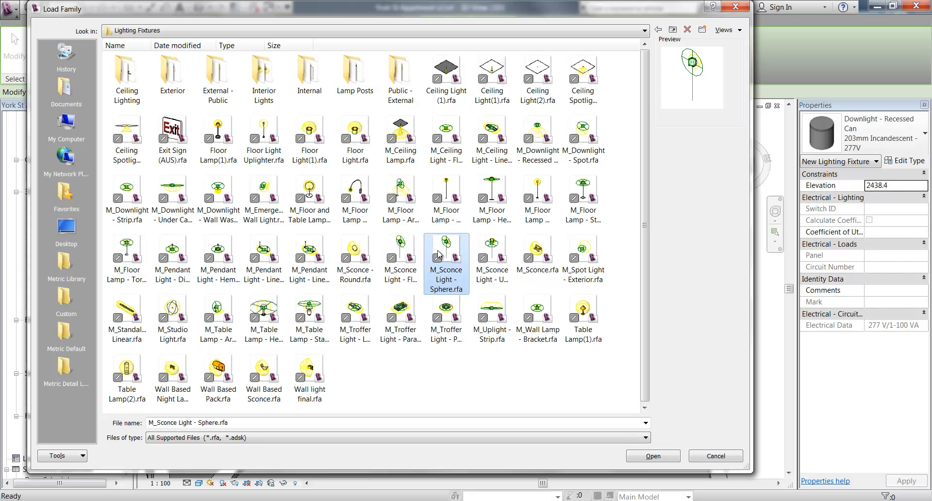
click(410, 255)
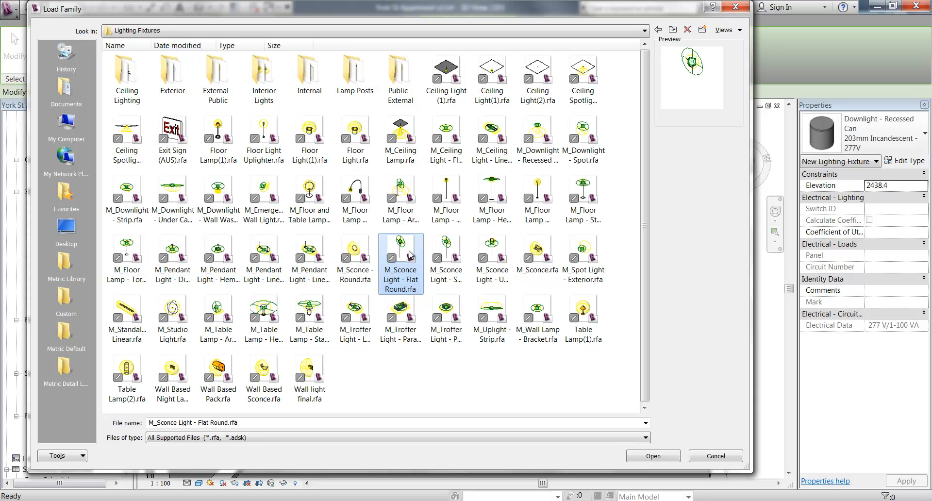
click(453, 253)
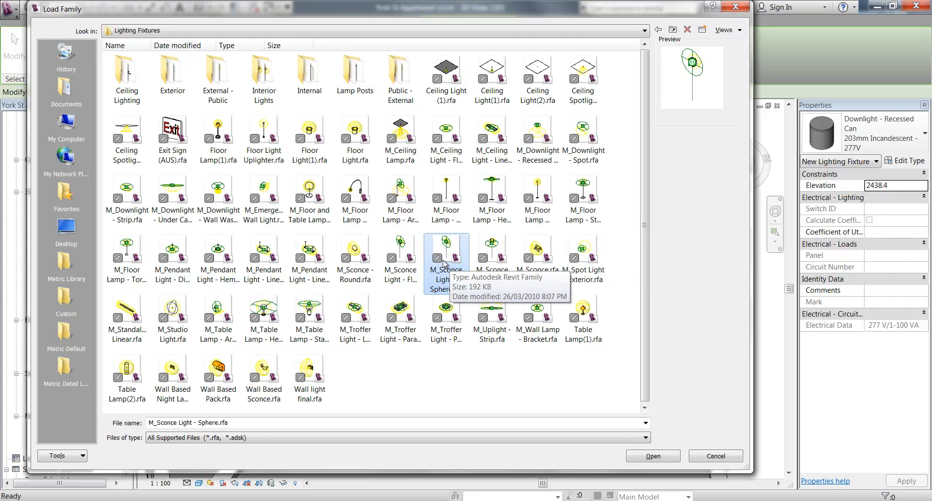
click(651, 456)
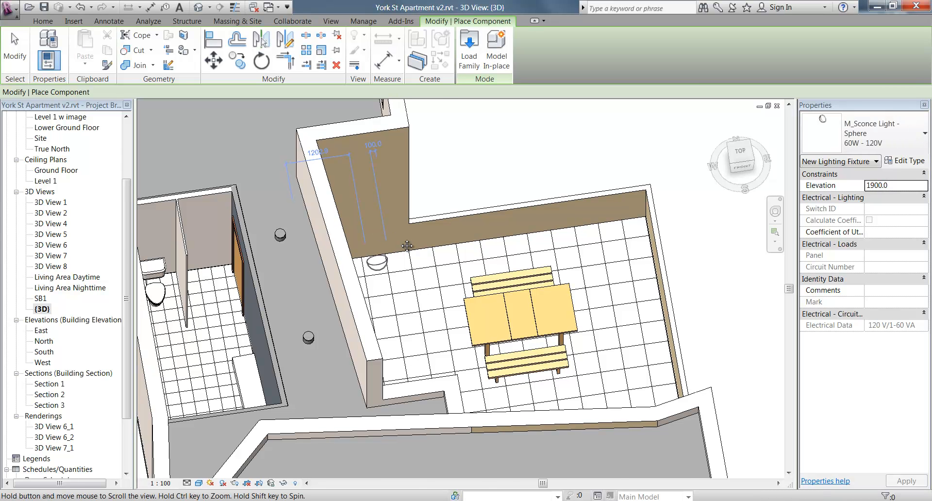
- Load the M_Sconce Light - Flat Round family from the Metric Library's Lighting Fixtures folder for placement instead
scroll(359, 226, up, 4)
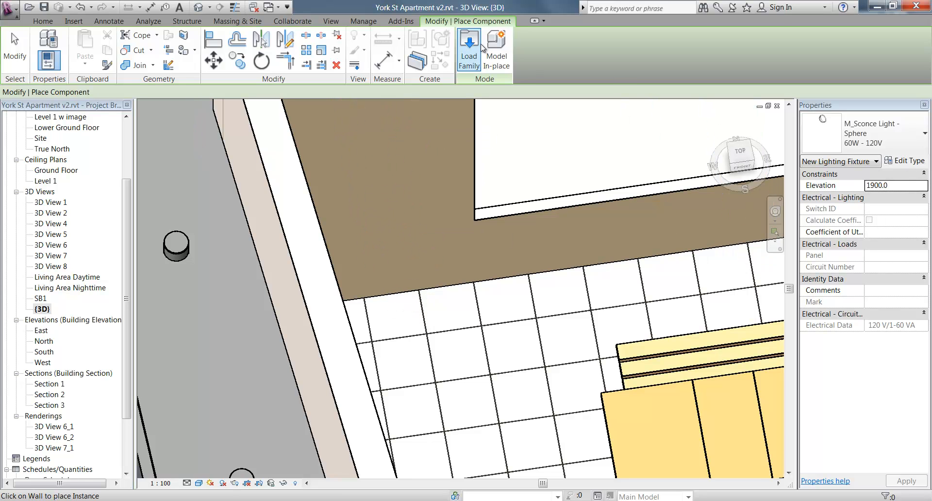
click(469, 49)
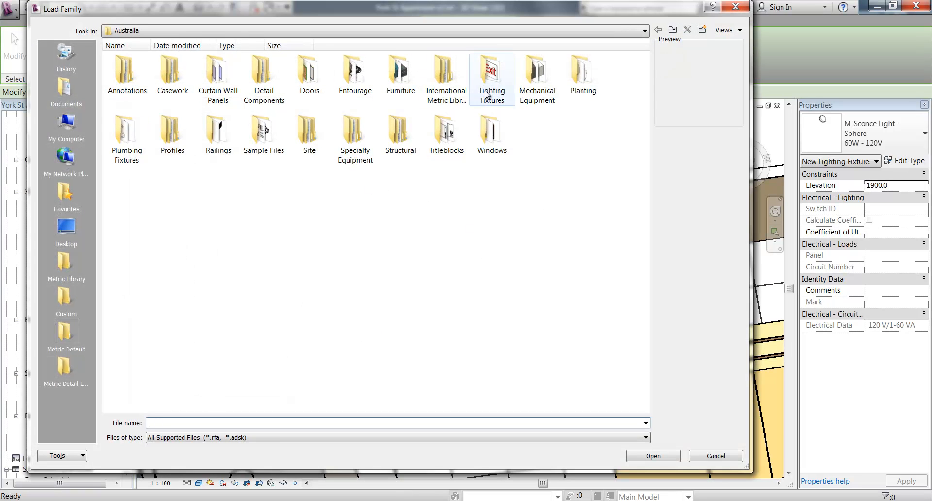
click(77, 264)
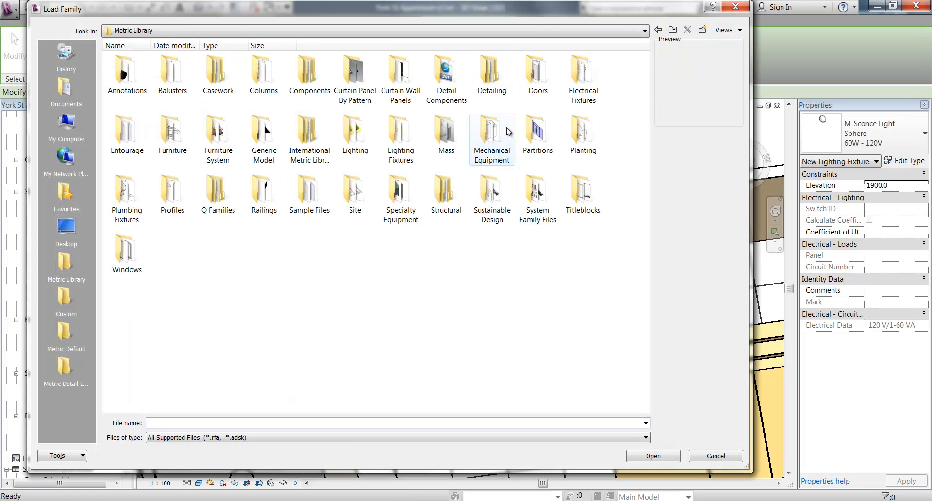
double_click(409, 137)
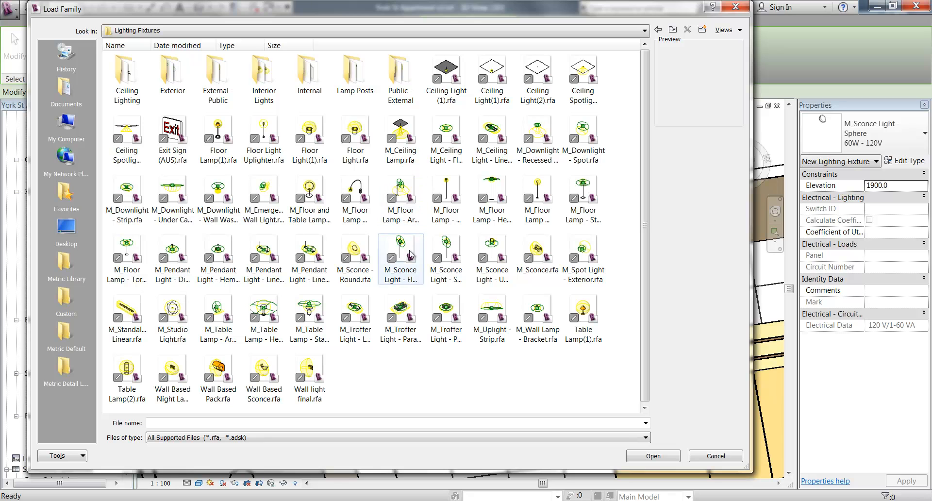
click(399, 268)
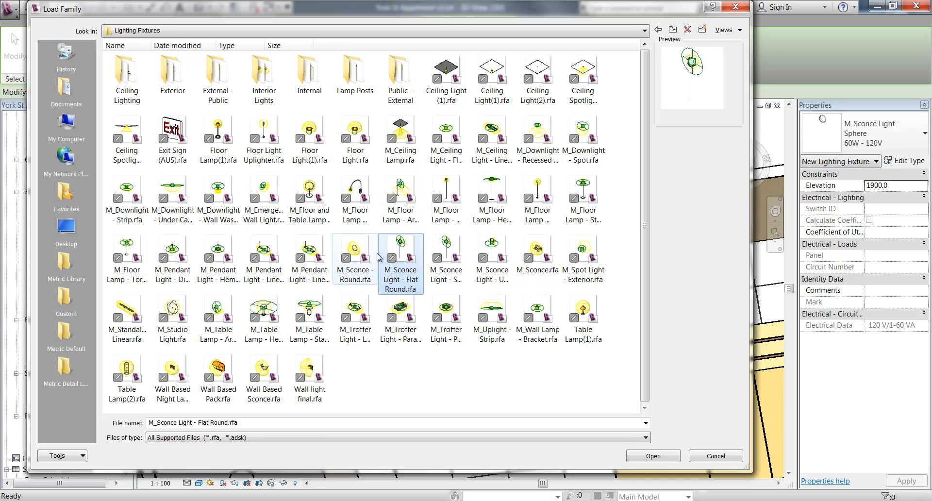
double_click(407, 259)
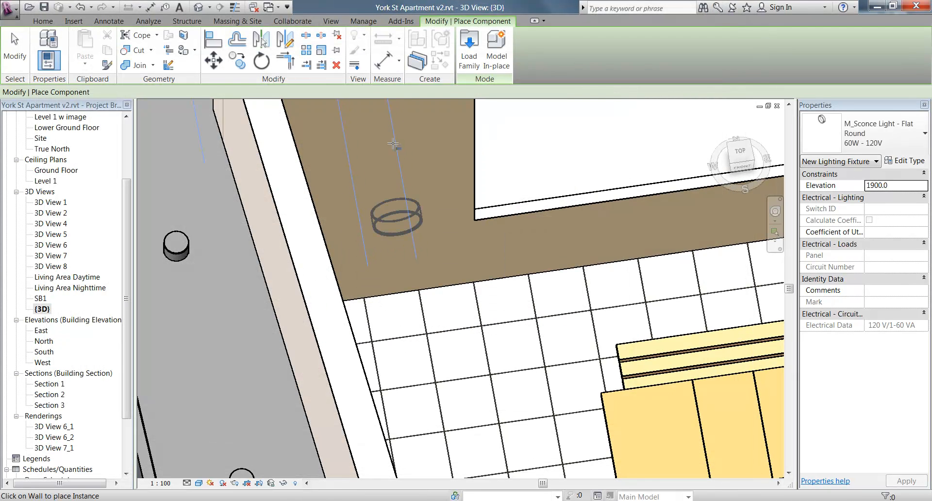
- Place three M_Sconce Light - Flat Round 60W - 120V fixtures around the tiled area: one on the tall wall, two along the low wall
scroll(380, 155, down, 1)
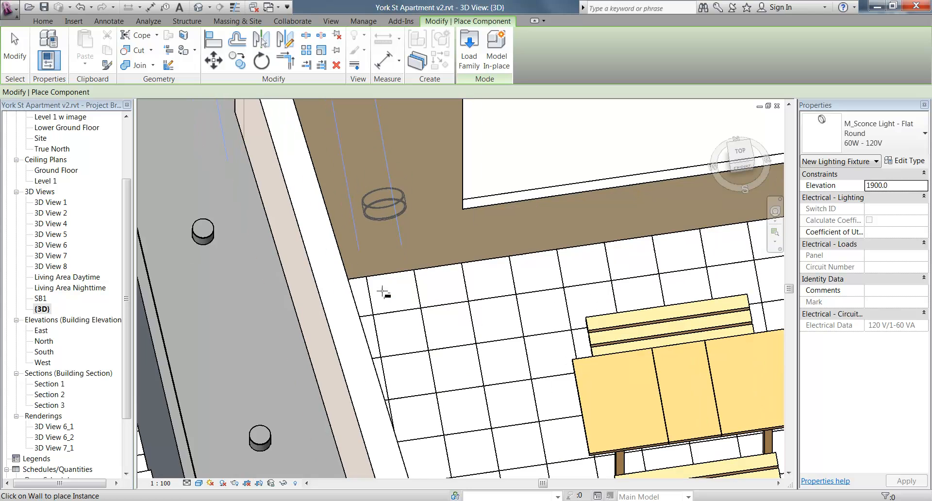
scroll(387, 229, down, 2)
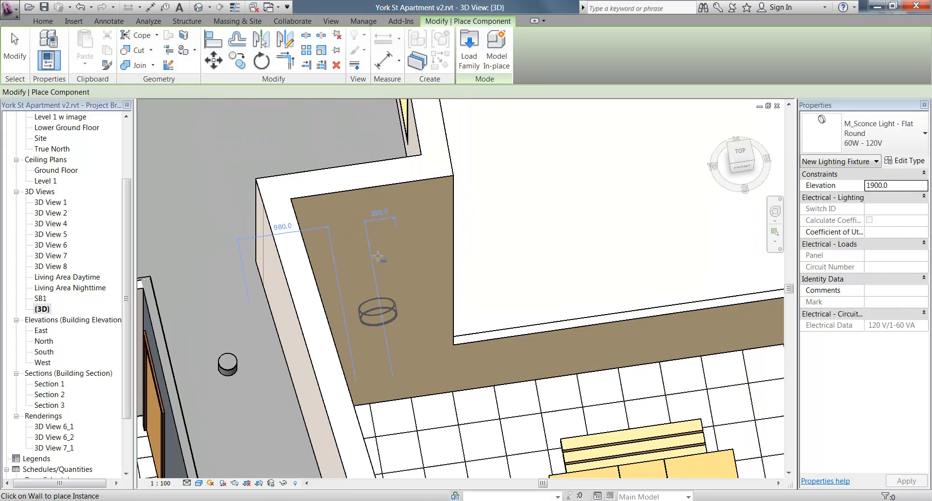
click(378, 258)
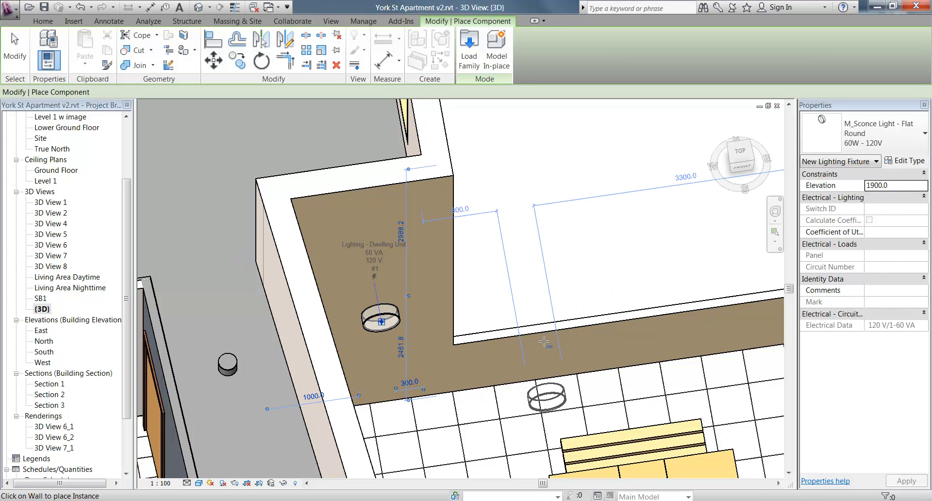
click(529, 340)
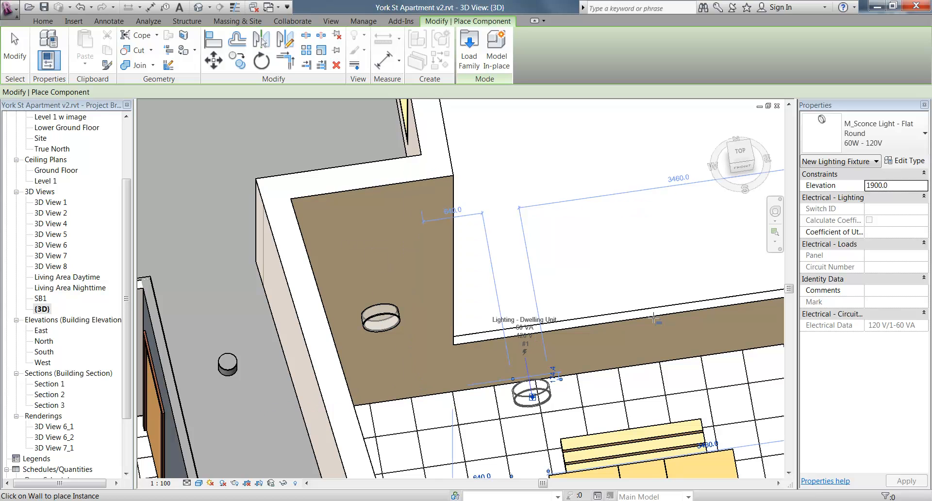
middle_drag(655, 329, 496, 336)
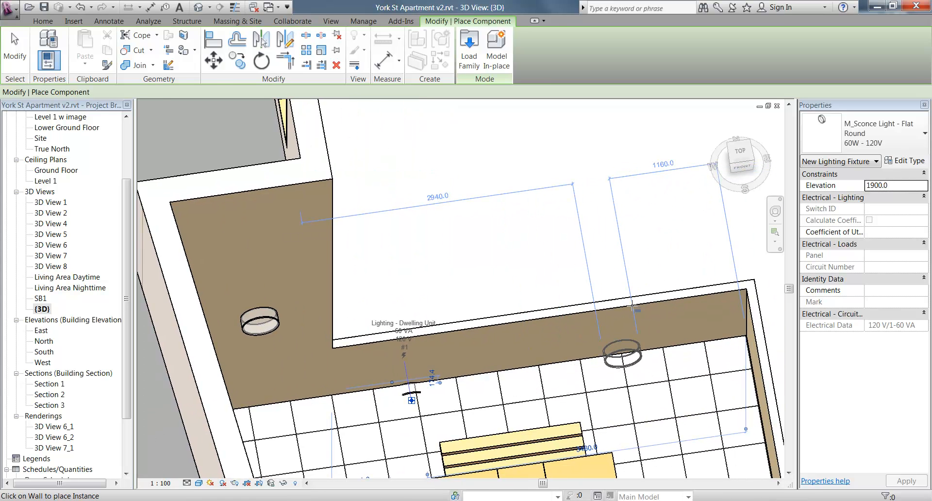
click(633, 306)
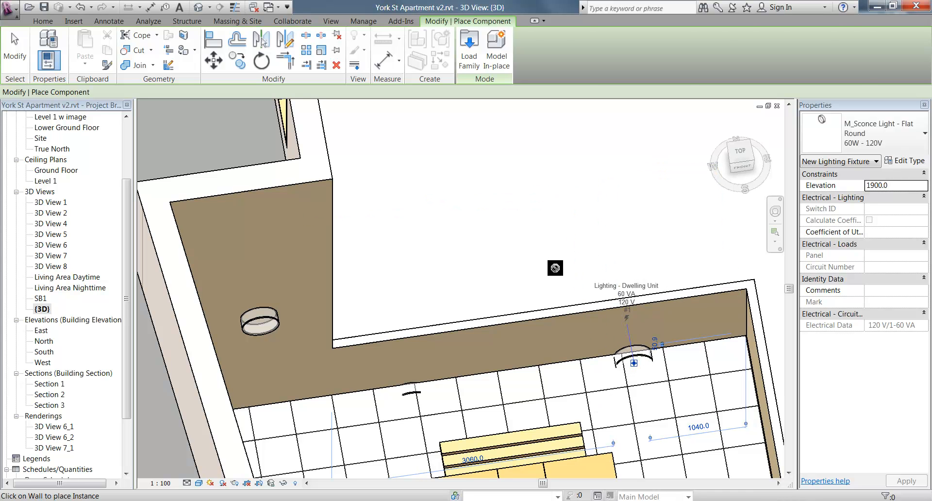
key(Escape)
key(Escape)
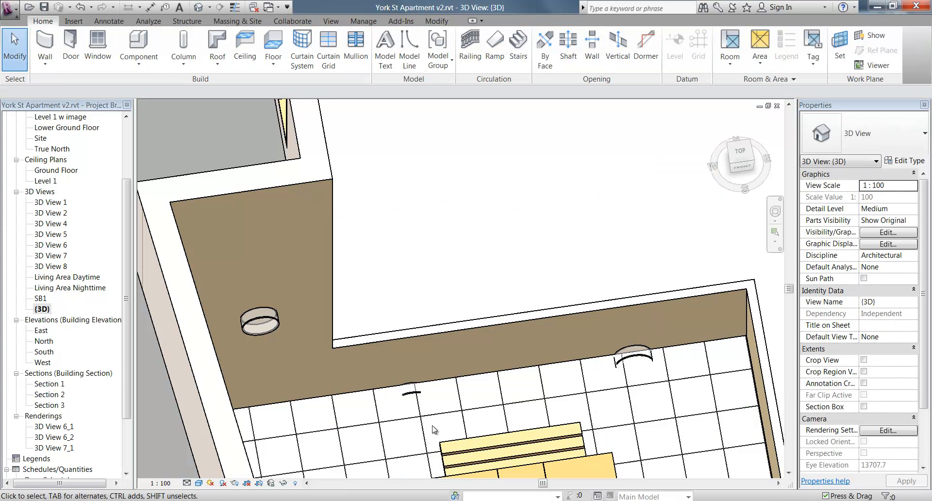
- Set the elevation of the low-wall sconce nearest the tall wall to 800
click(411, 392)
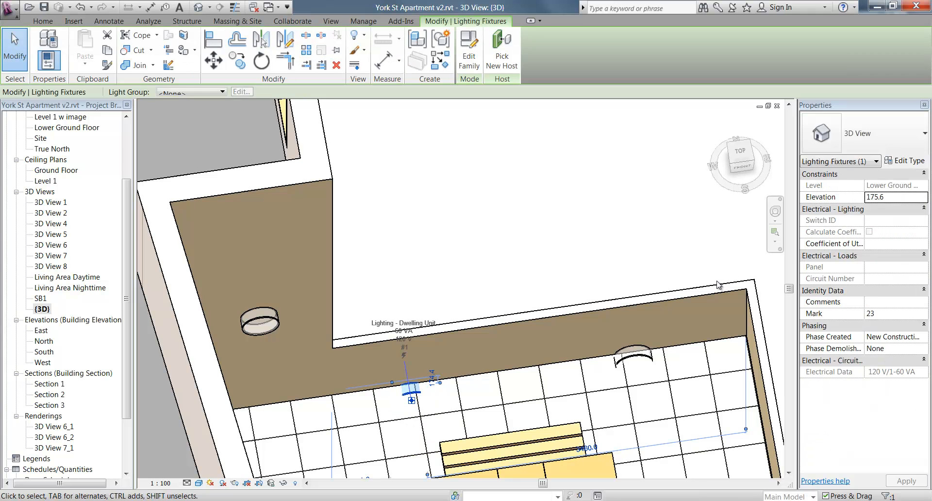
click(892, 199)
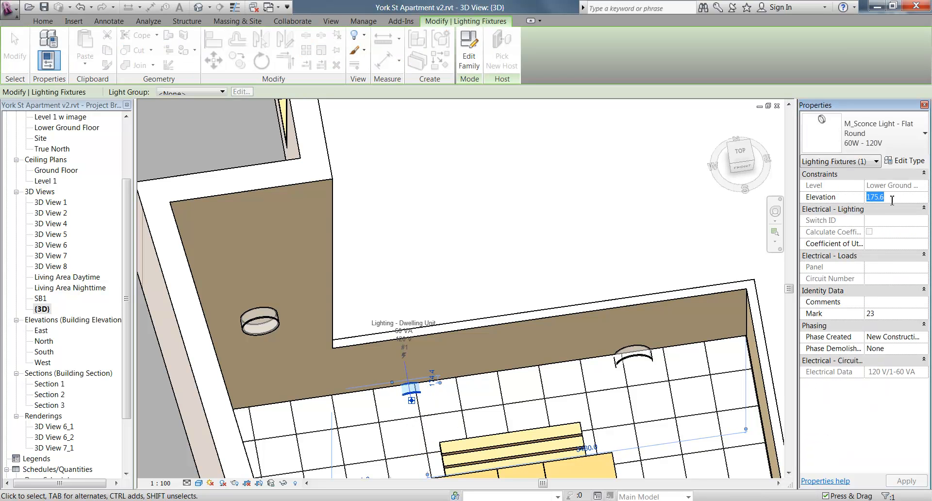
text(500)
key(Return)
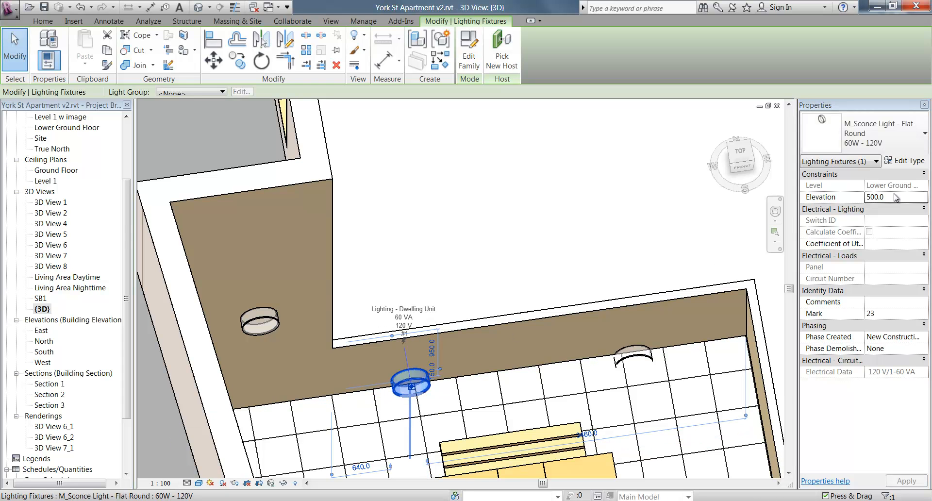
click(903, 198)
text(800)
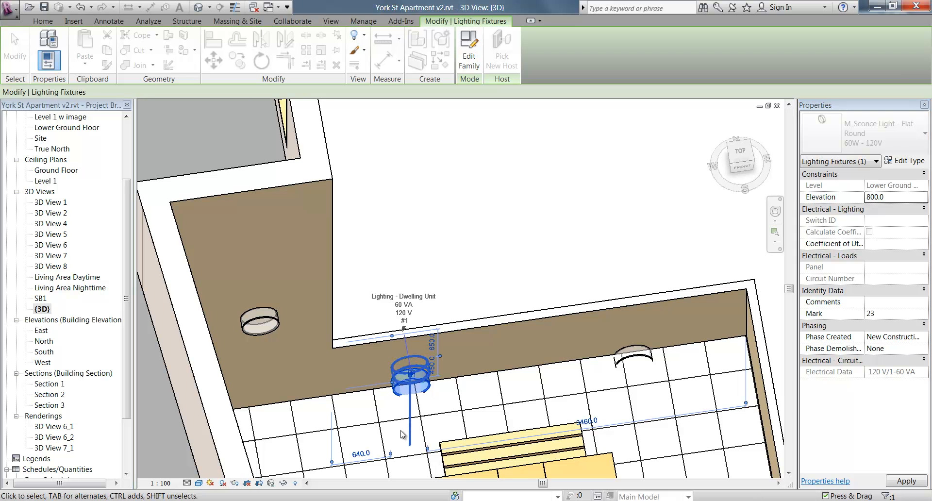
shift+middle_drag(420, 407, 410, 371)
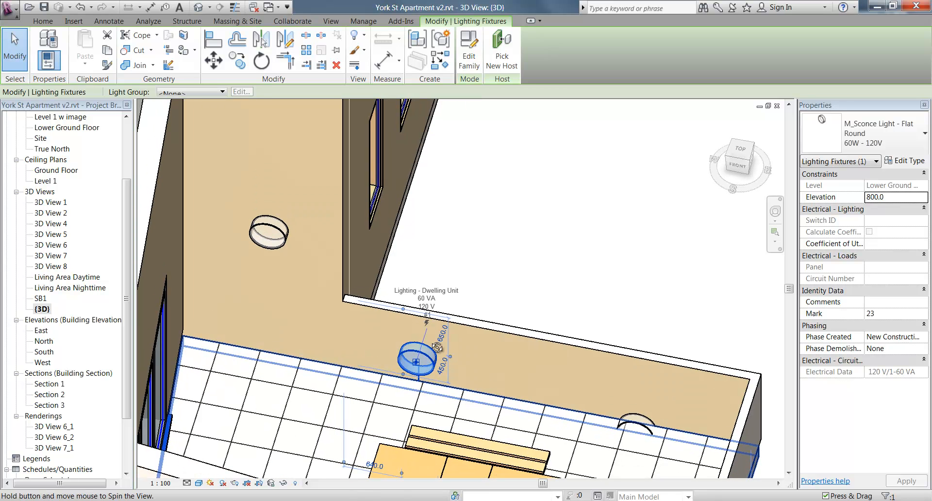
- Duplicate the selected sconce's 60W - 120V type as a new type named Small Flat Round
click(903, 160)
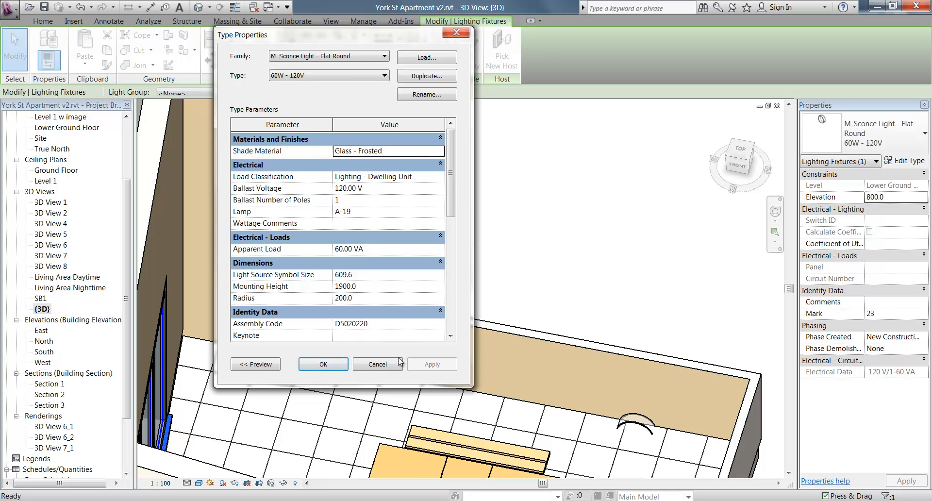
click(368, 360)
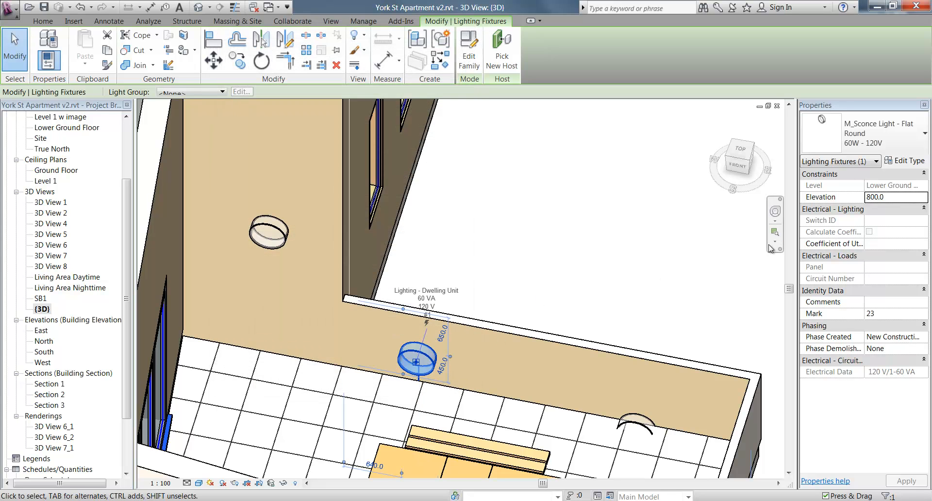
click(900, 162)
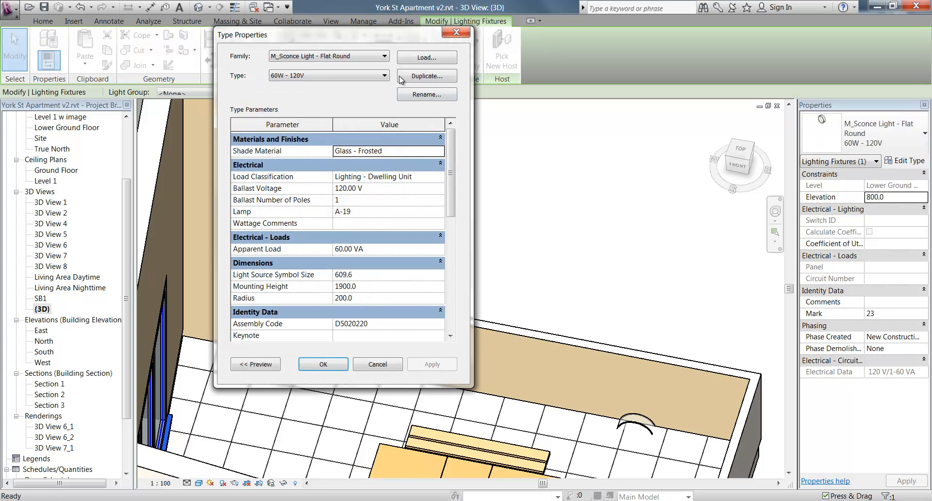
click(321, 77)
click(329, 79)
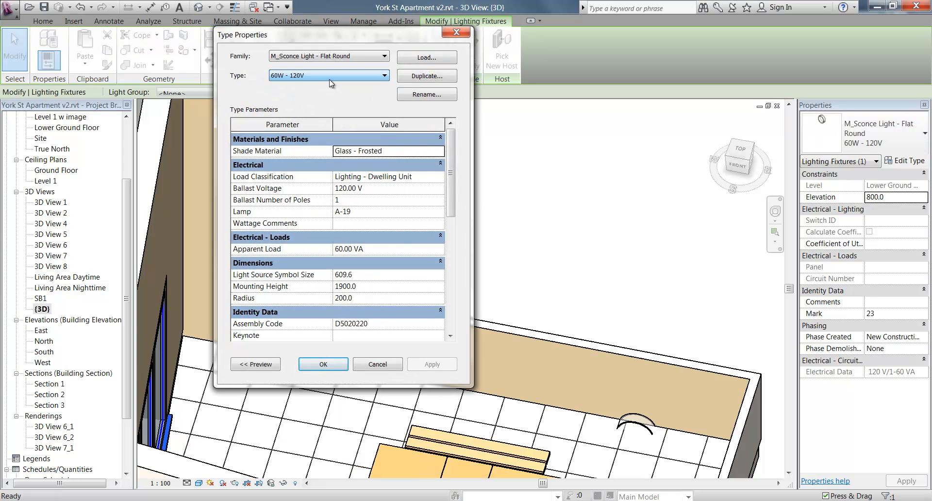
click(423, 76)
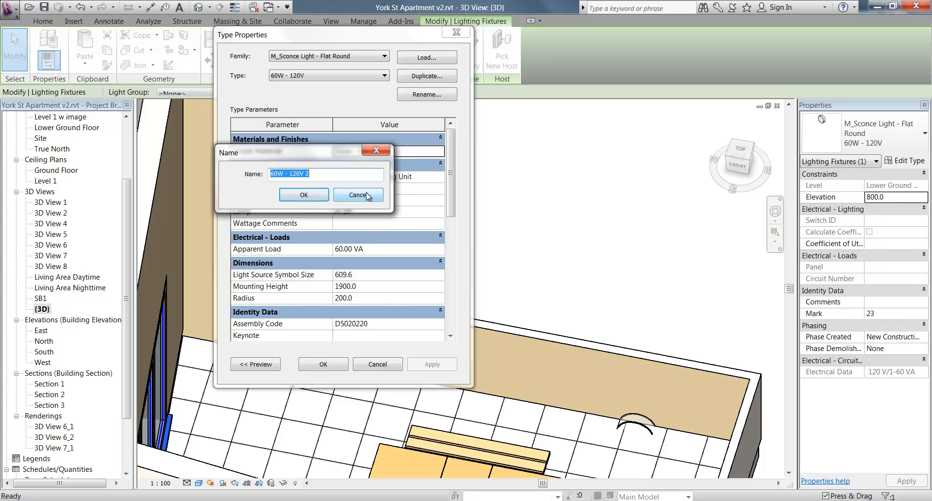
text(Small Flat Round)
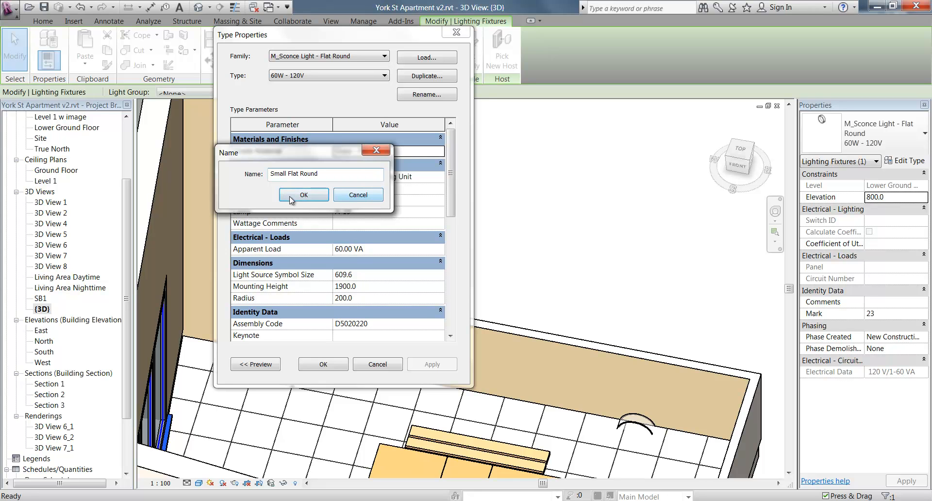
click(291, 197)
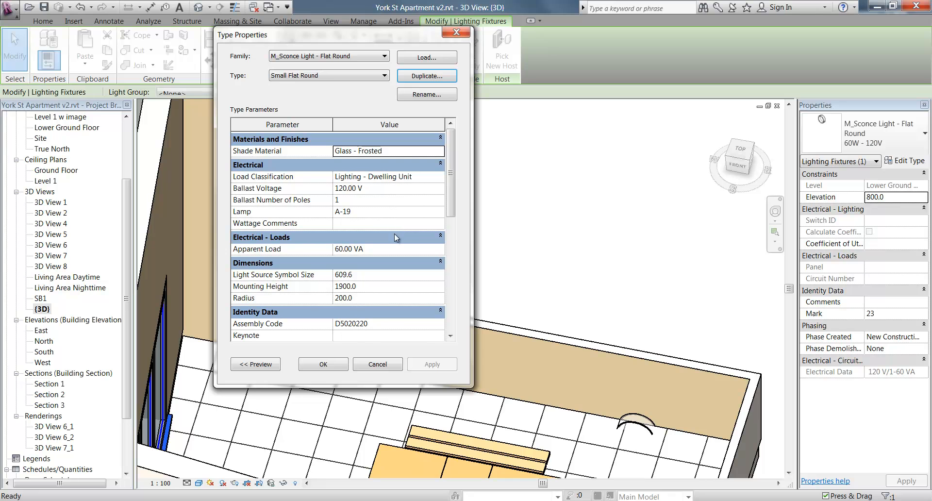
- Set the Small Flat Round type's radius to 100 and accept the type properties
scroll(453, 224, down, 2)
click(381, 247)
click(382, 246)
text(100)
click(323, 364)
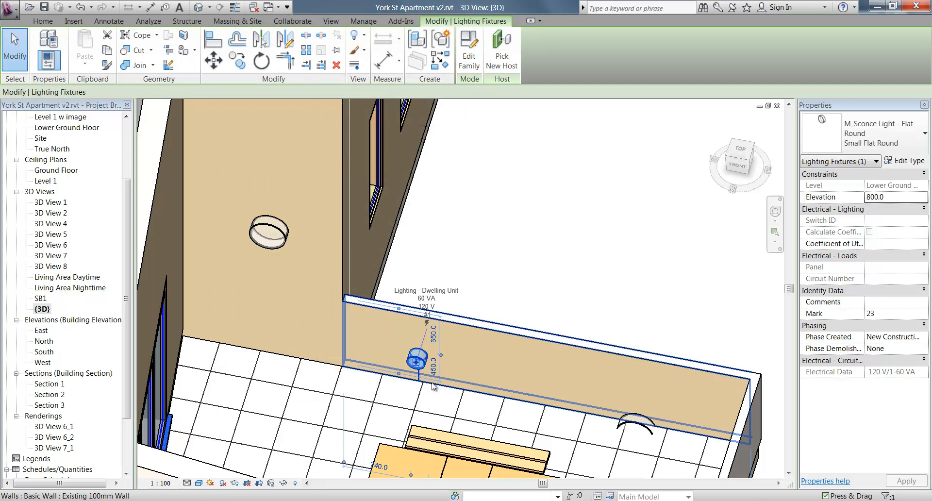
- Change the sconce on the tall wall to the Small Flat Round type
scroll(429, 363, up, 3)
scroll(431, 359, up, 1)
scroll(451, 367, down, 3)
middle_drag(489, 380, 543, 402)
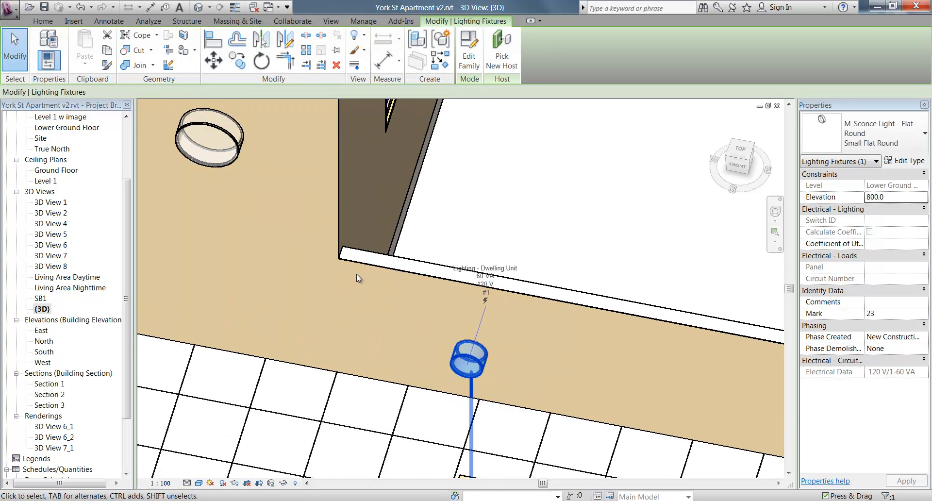
click(238, 144)
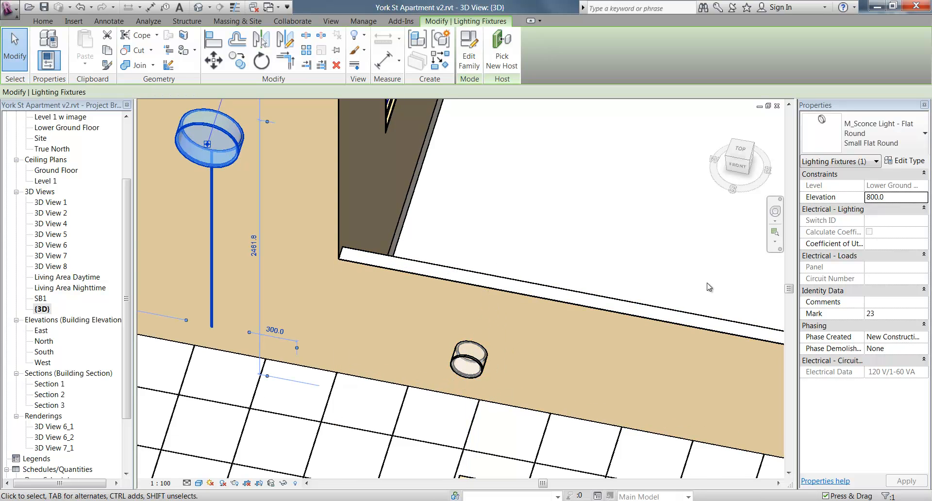
click(883, 136)
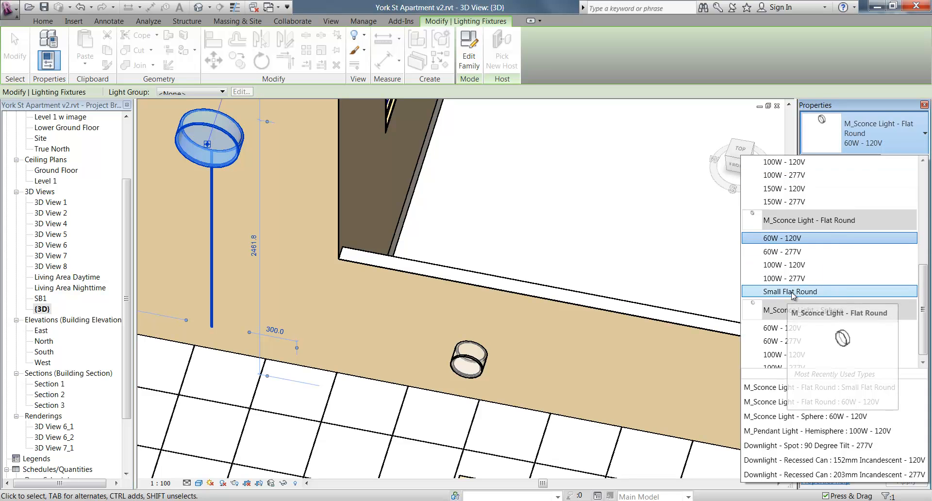
click(791, 293)
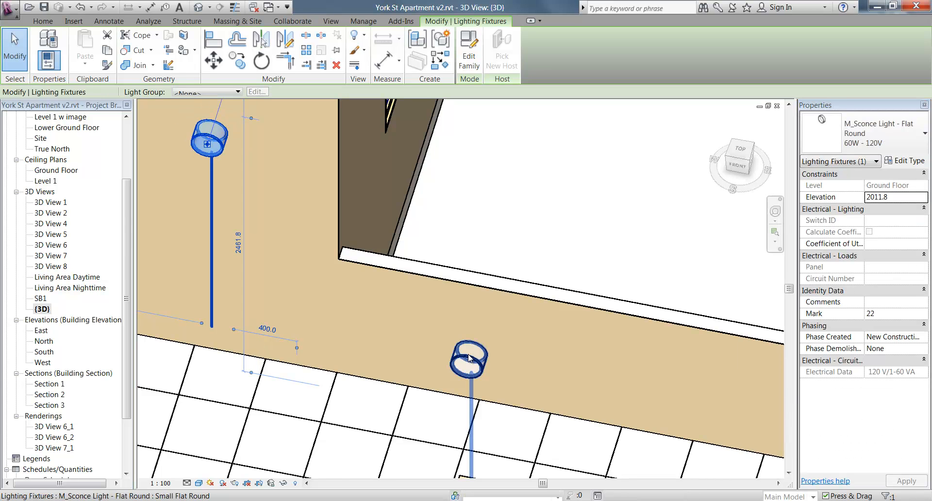
- Open the Ground Floor Dimensioned plan and show the outdoor wall with the three sconces
click(470, 359)
drag(127, 200, 127, 124)
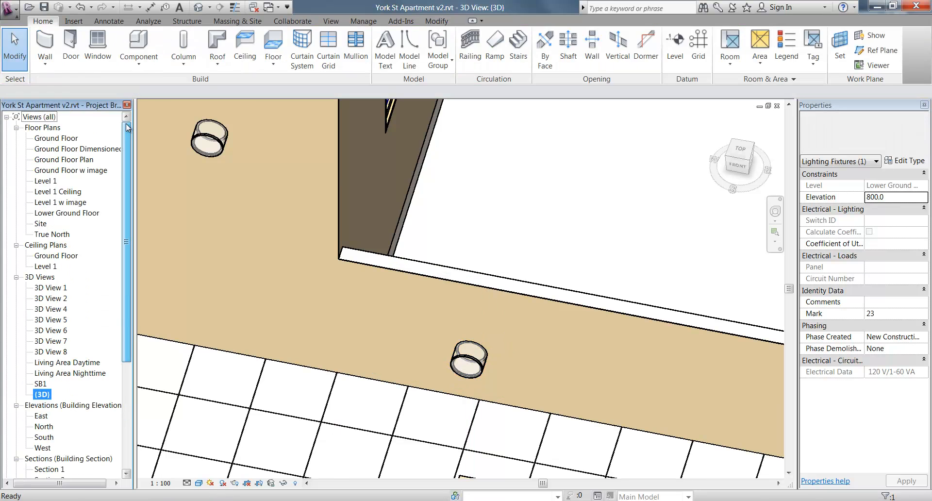
double_click(73, 148)
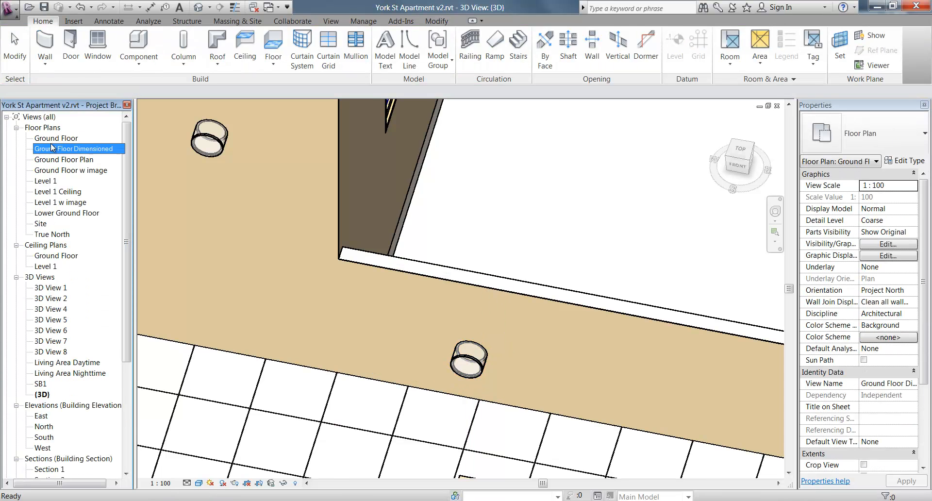
middle_drag(617, 260, 406, 434)
middle_drag(470, 114, 450, 180)
scroll(451, 179, up, 5)
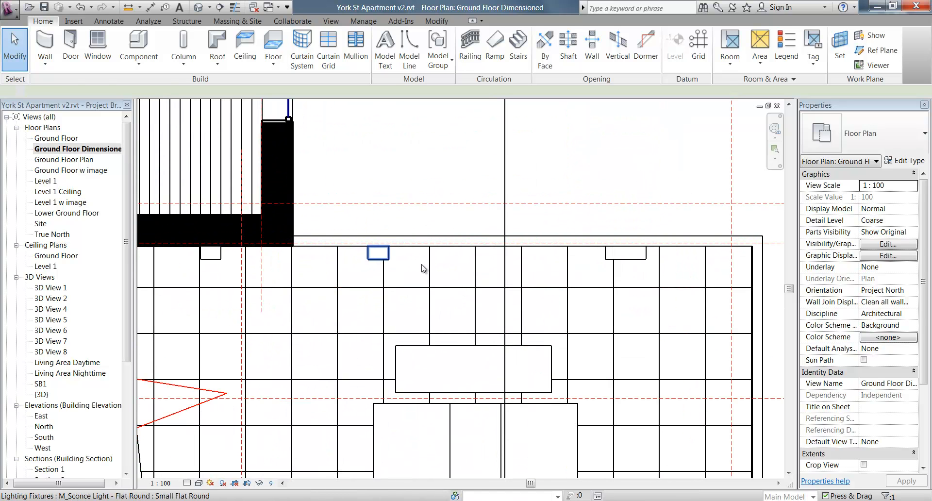
- Change the low-wall sconce farthest from the tall wall to Small Flat Round and set its elevation to 800
click(379, 263)
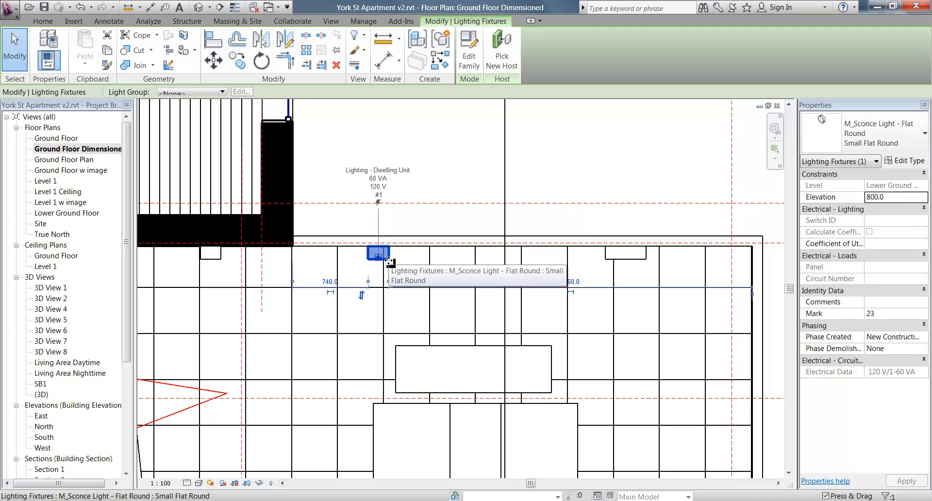
click(606, 259)
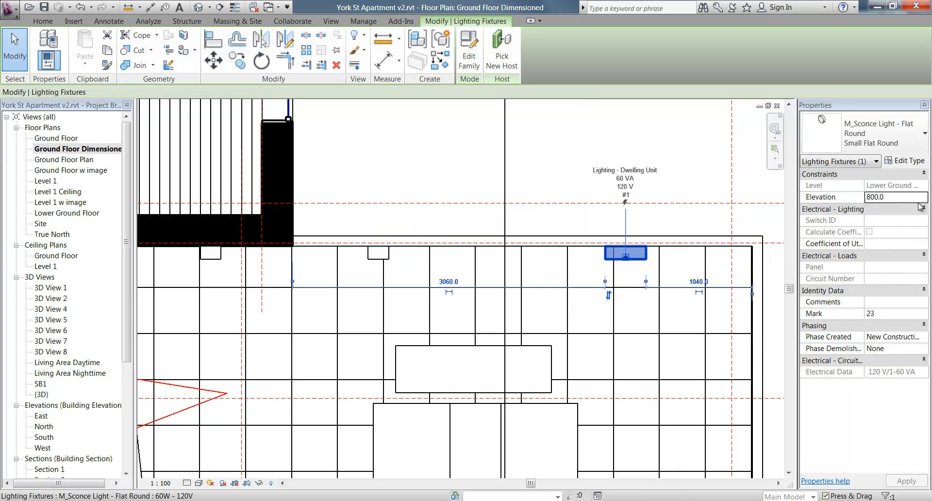
click(884, 141)
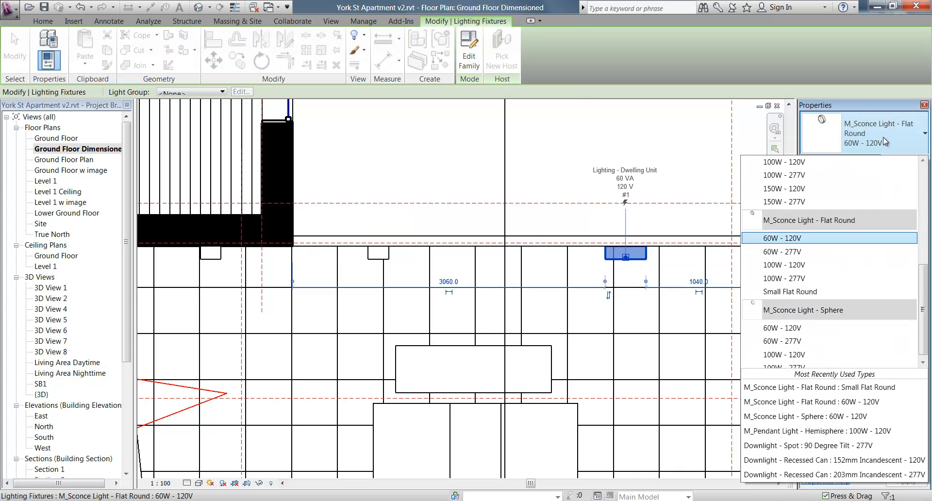
click(798, 291)
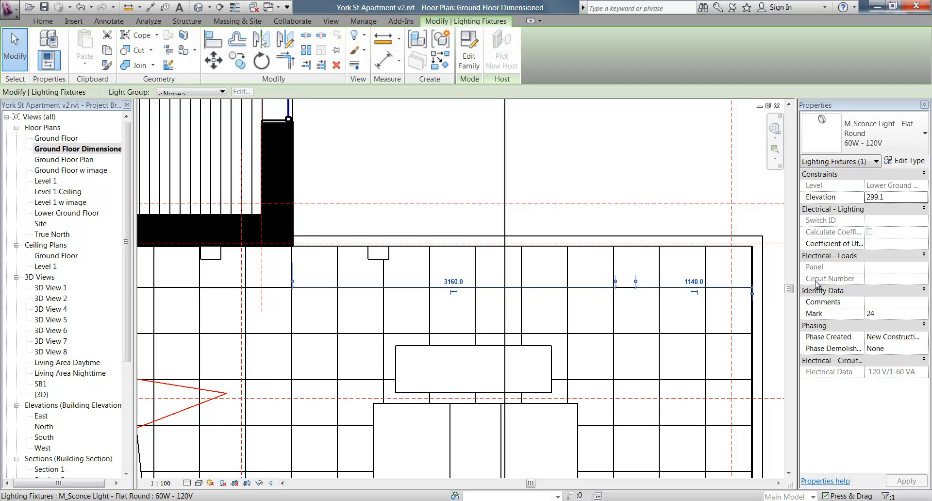
click(894, 199)
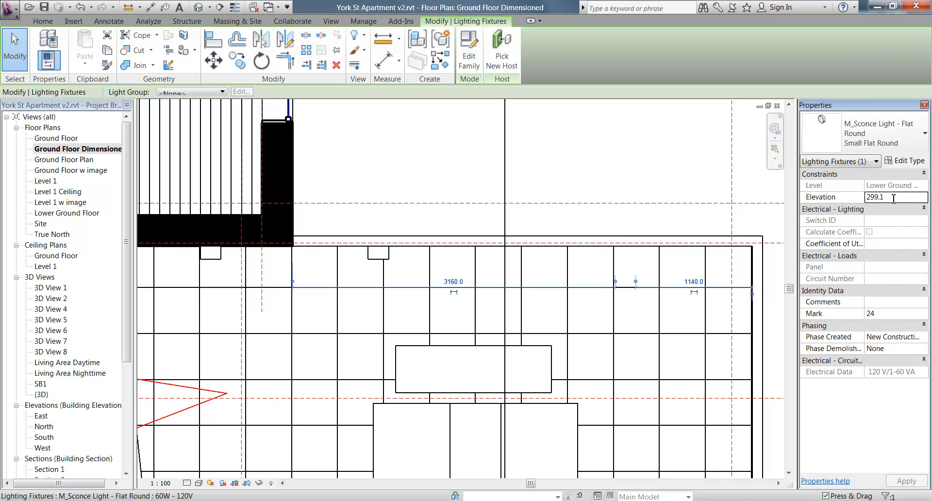
double_click(893, 198)
text(800)
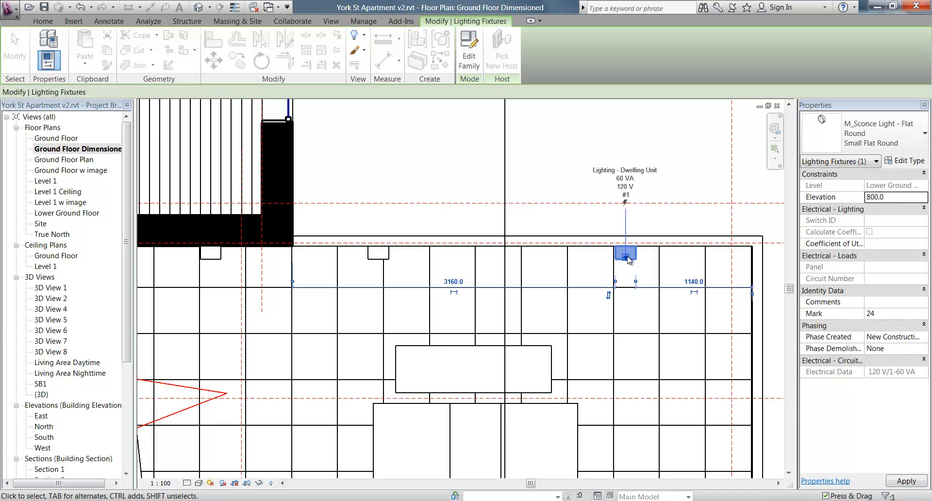
click(627, 259)
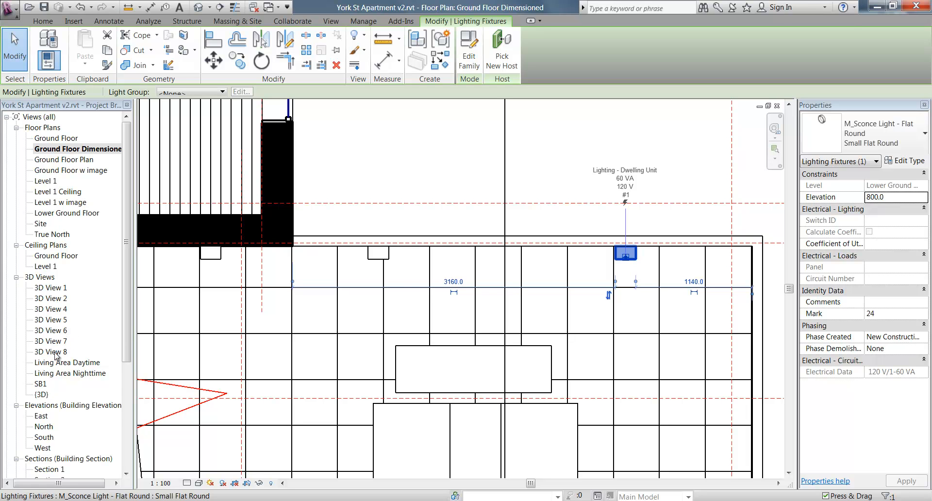
- Return to the {3D} view of the outdoor area with the wall sconces
double_click(41, 394)
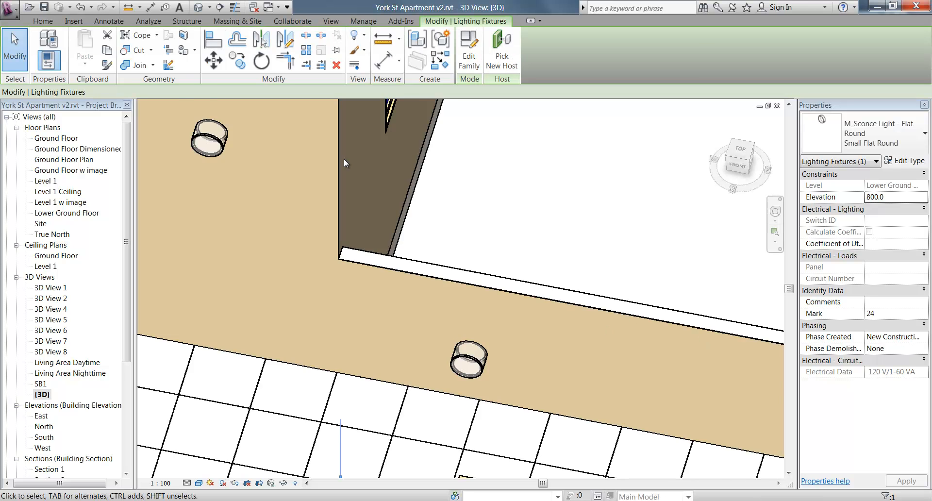
- Place two Small Flat Round sconces on the long low outdoor wall, about 1880 and 5320 mm from its end near the windows
scroll(343, 158, down, 4)
shift+middle_drag(549, 345, 343, 200)
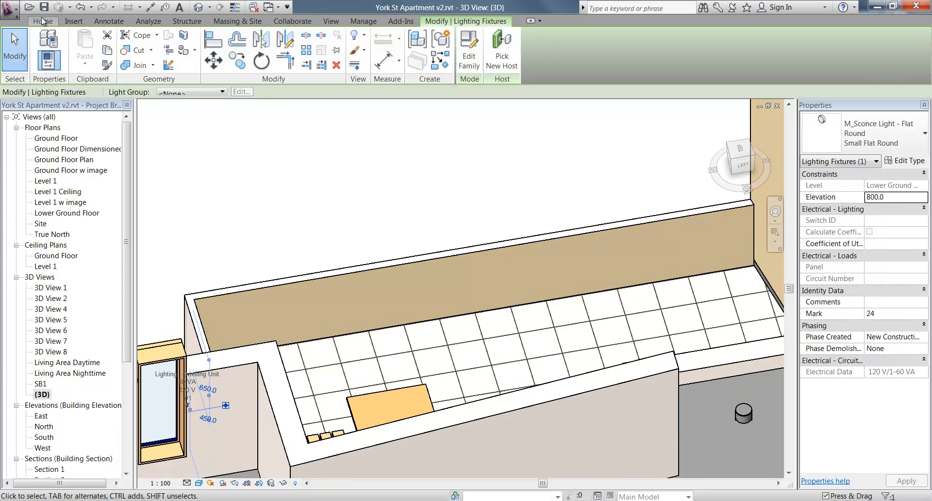
click(42, 21)
click(129, 40)
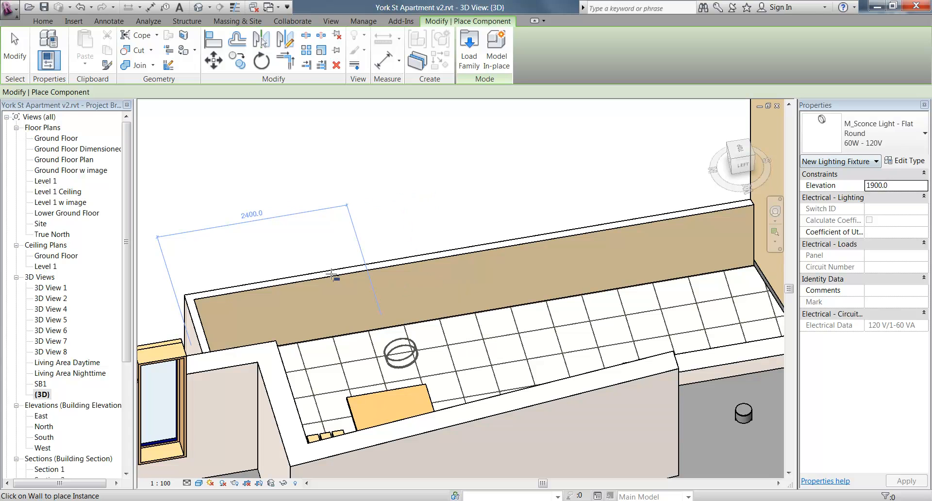
click(866, 130)
scroll(806, 321, down, 3)
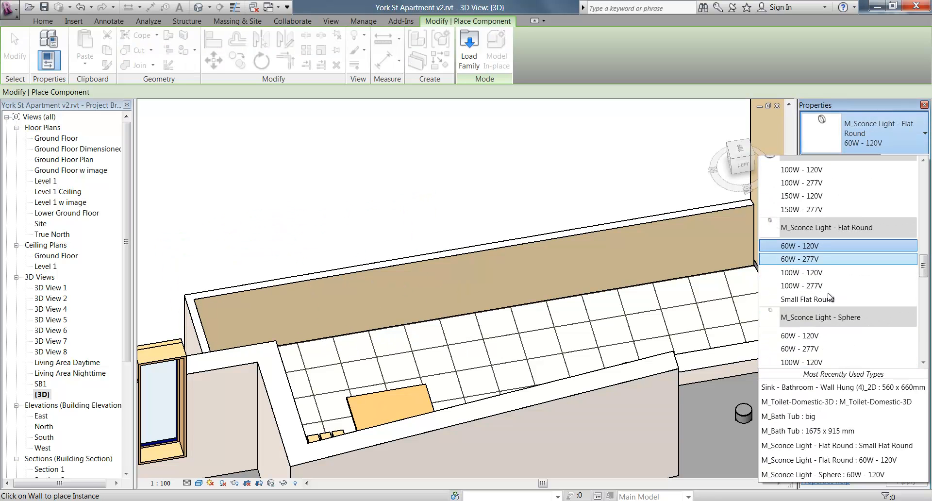
click(807, 298)
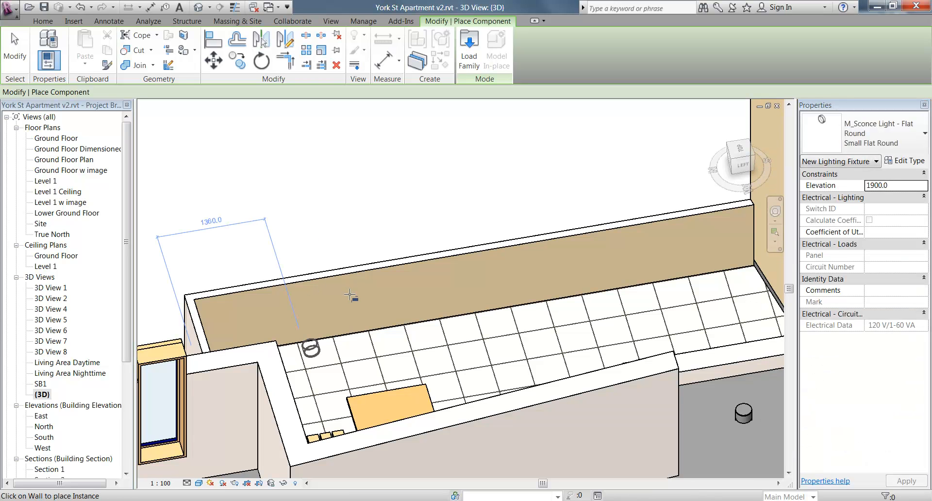
click(350, 276)
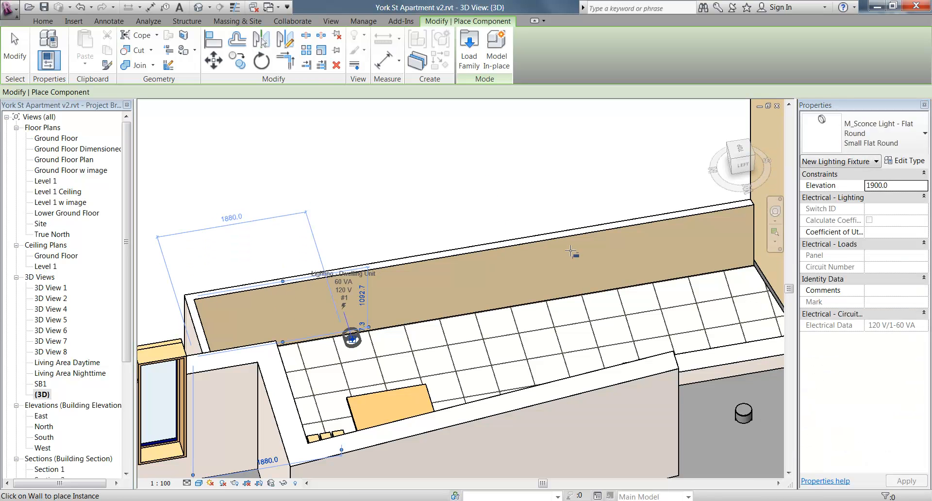
click(622, 234)
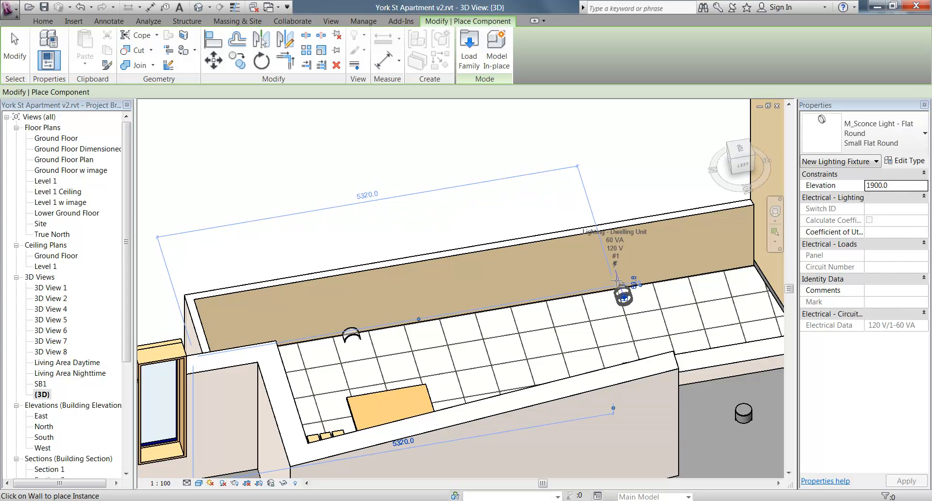
key(Escape)
key(Escape)
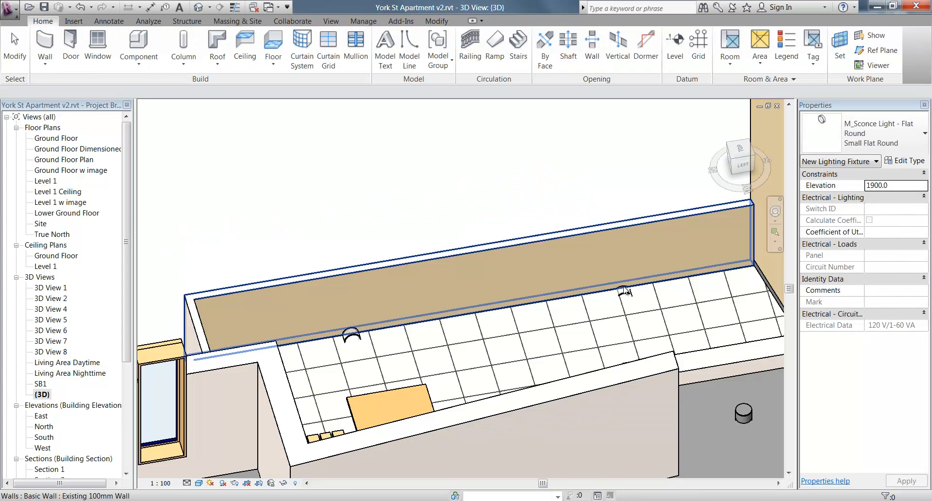
- Set the elevation of the two new sconces on the long low outdoor wall to 800
click(617, 294)
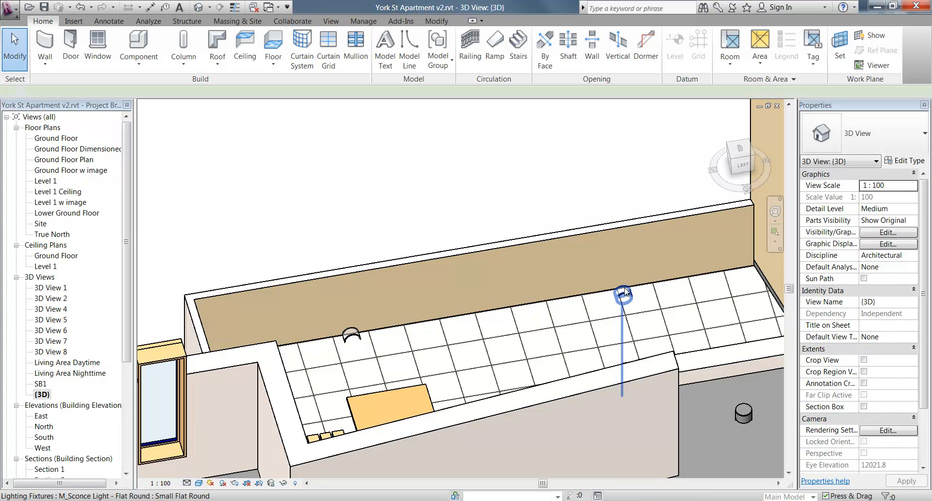
click(352, 335)
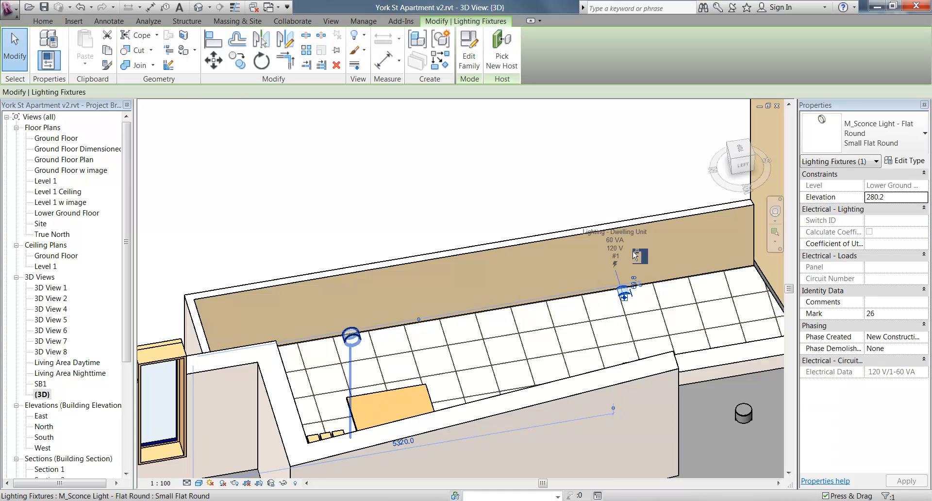
click(894, 198)
click(893, 200)
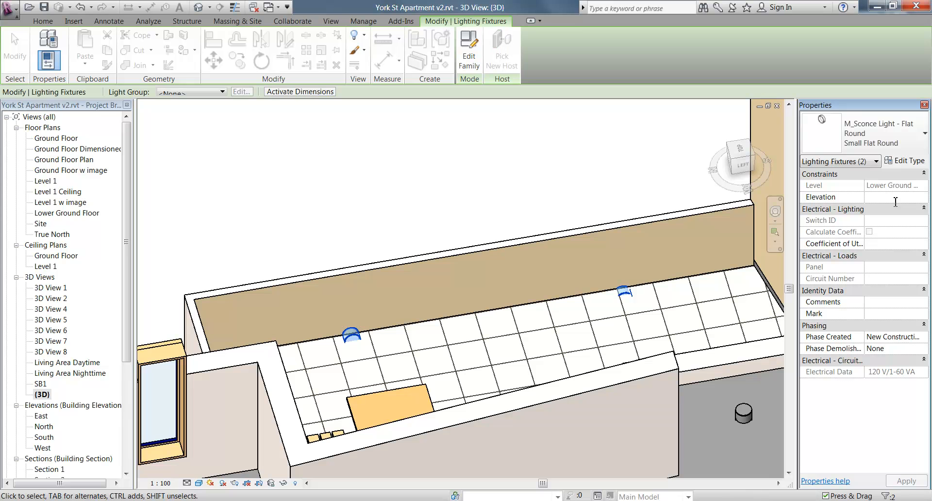
text(800.0)
key(Return)
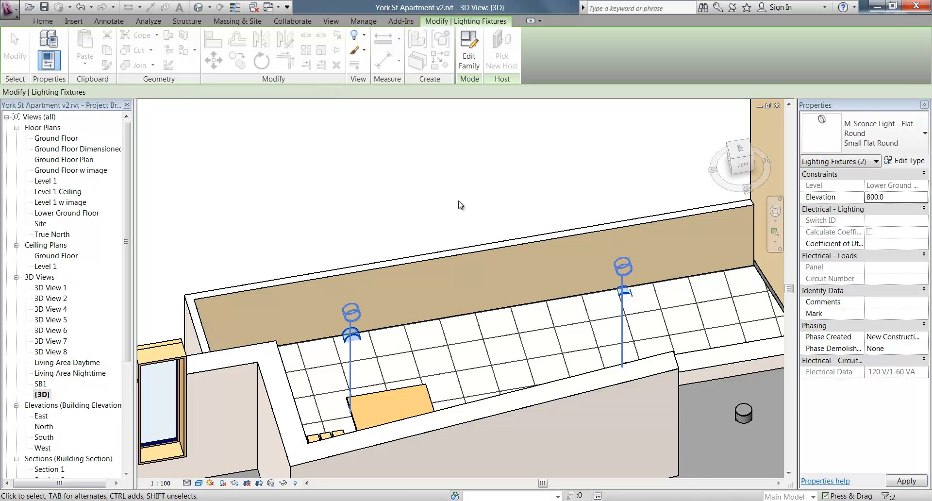
click(458, 203)
- Open the Living Area Nighttime view and render it again with the added outdoor sconces
scroll(456, 203, down, 3)
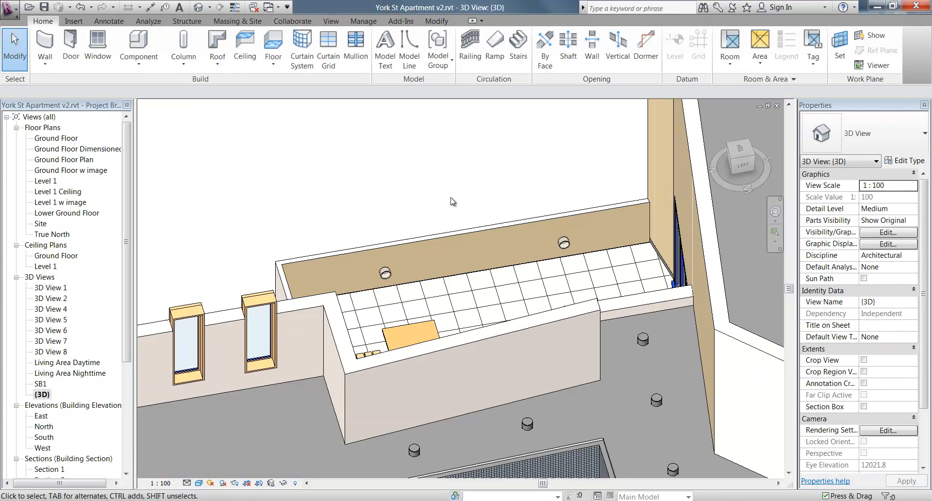
shift+middle_drag(421, 276, 389, 258)
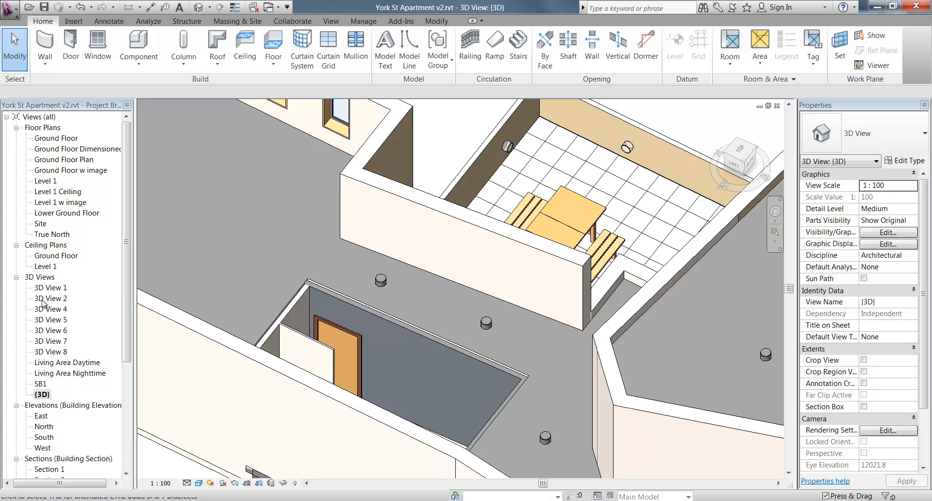
double_click(66, 373)
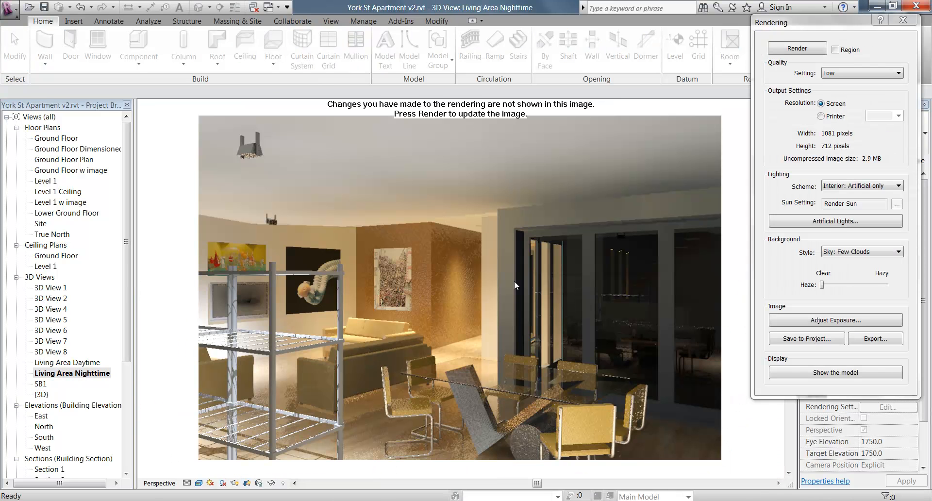
click(783, 50)
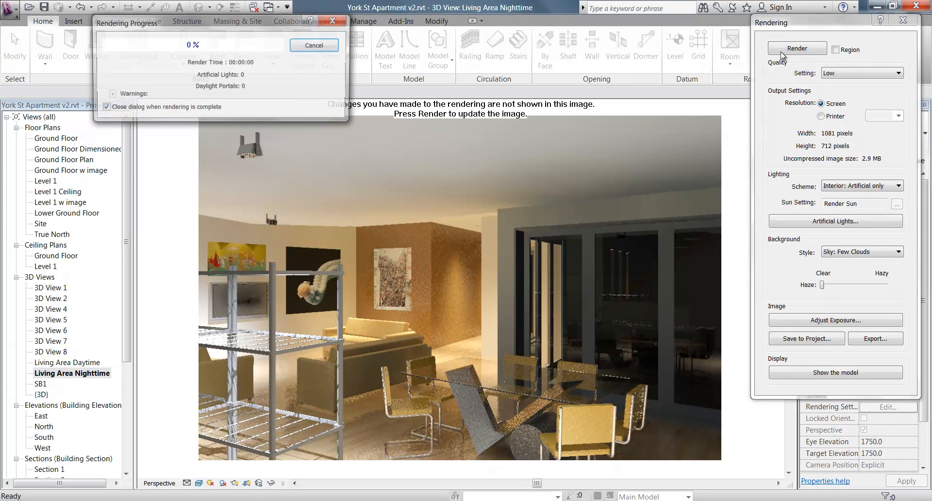
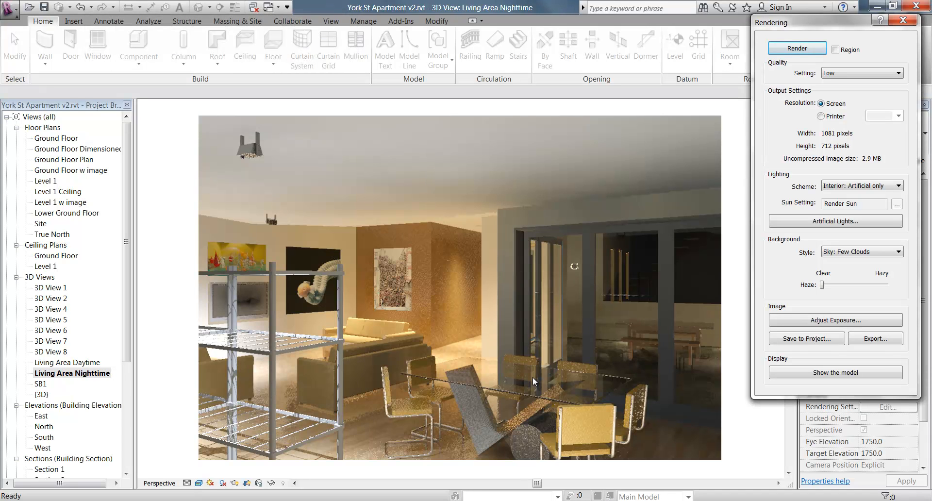
- Check the render quality options, close the rendering settings and return to the {3D} view
click(853, 73)
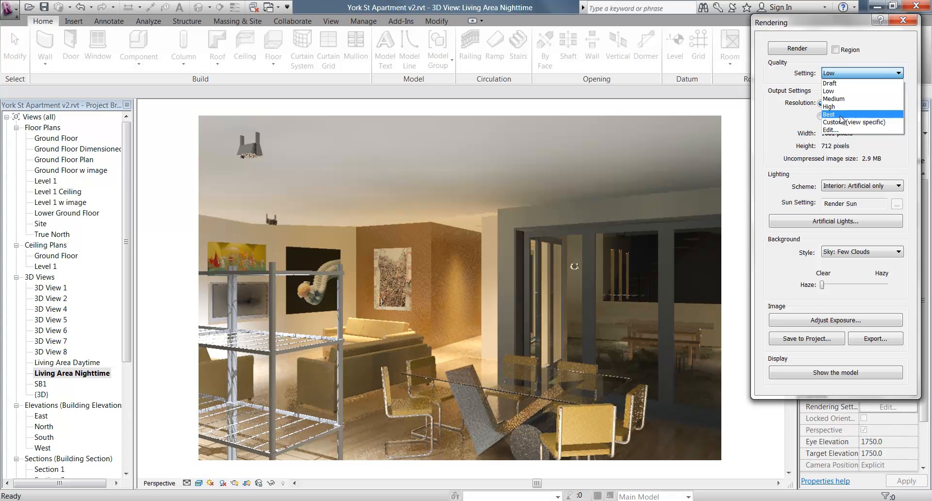
click(844, 75)
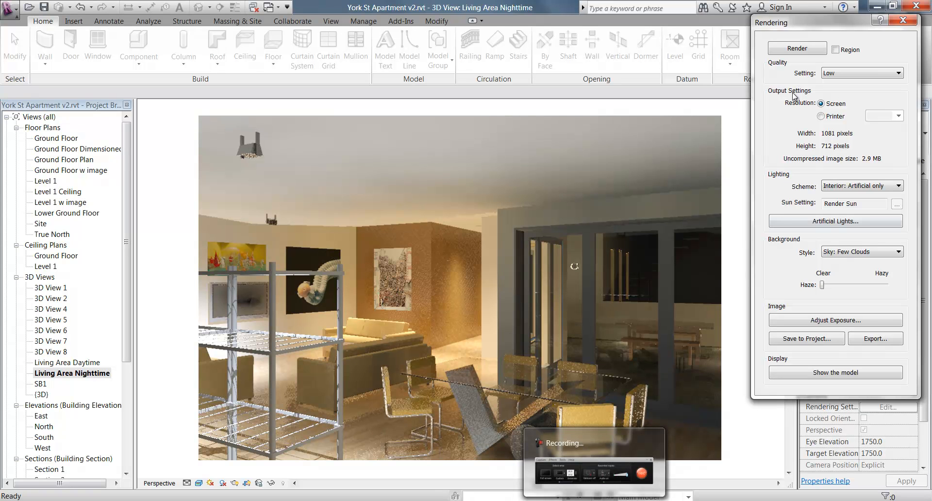
click(903, 20)
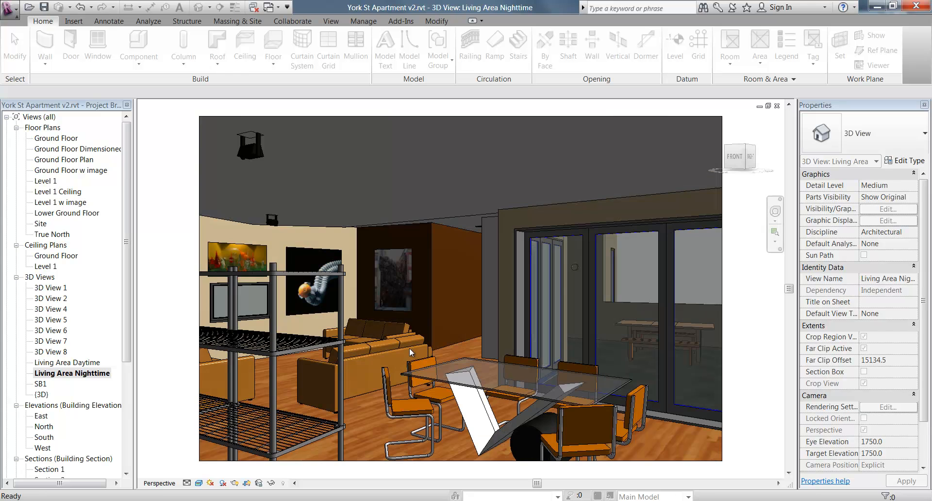
double_click(41, 394)
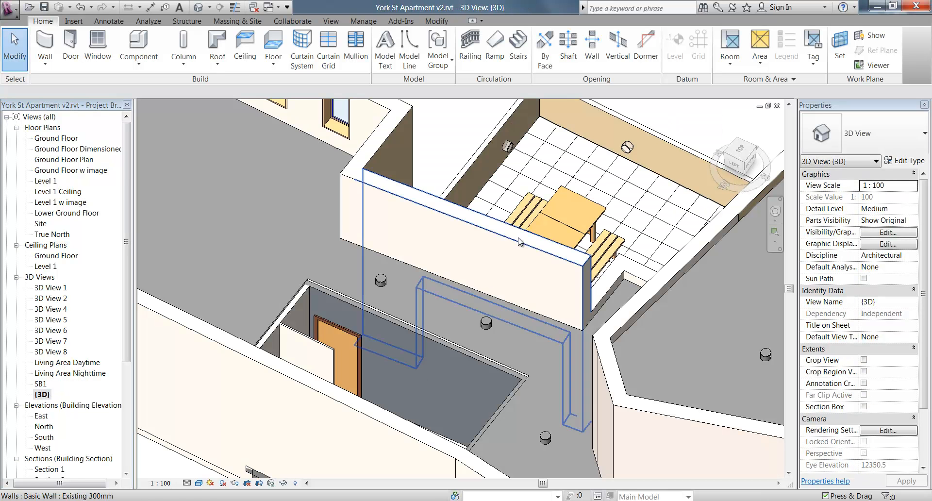
- Open the type properties of the recessed can downlight between the outdoor wall and the ceiling opening, and inspect its Light Loss Factor
click(507, 146)
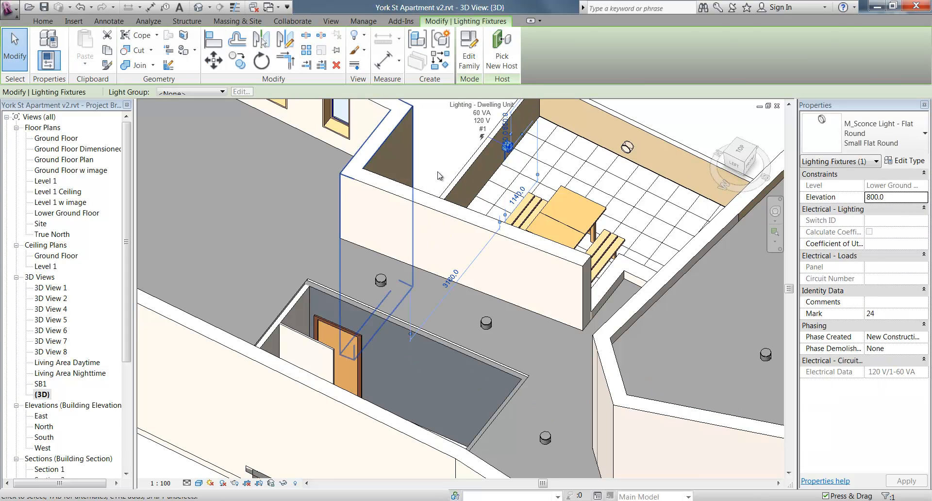
key(Escape)
click(381, 280)
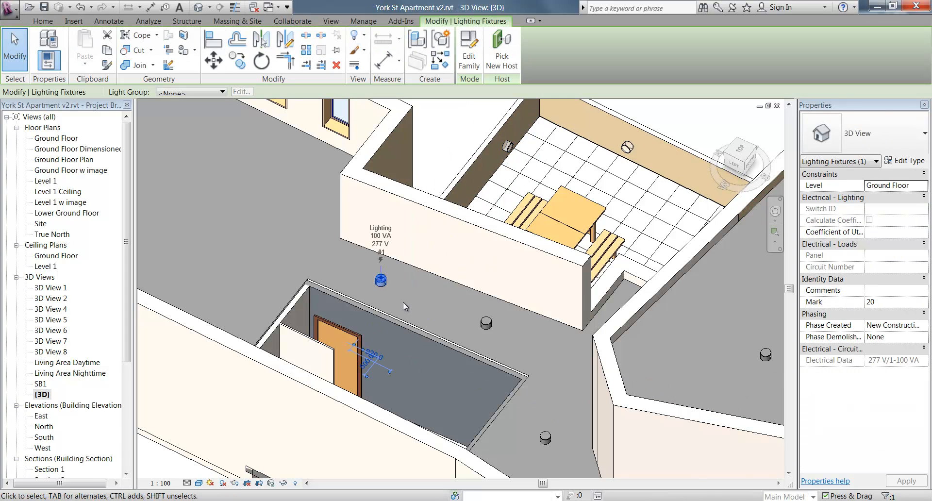
click(907, 162)
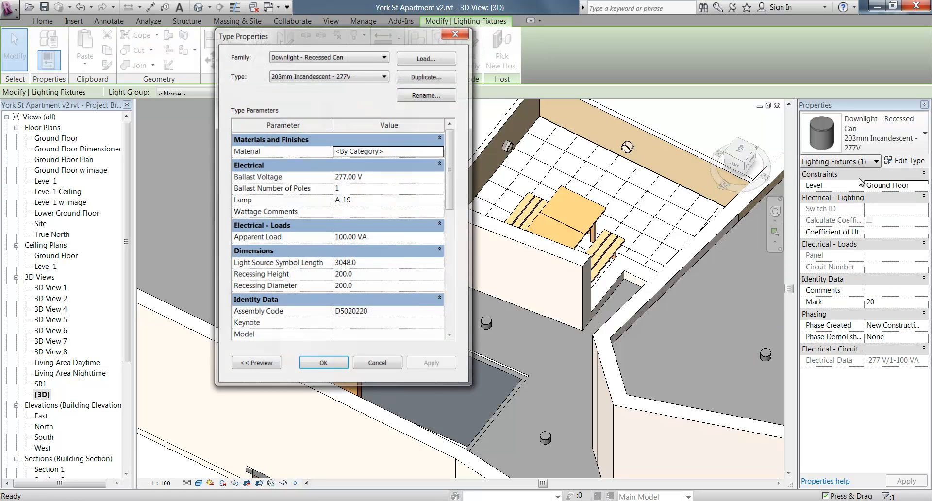
scroll(450, 177, down, 10)
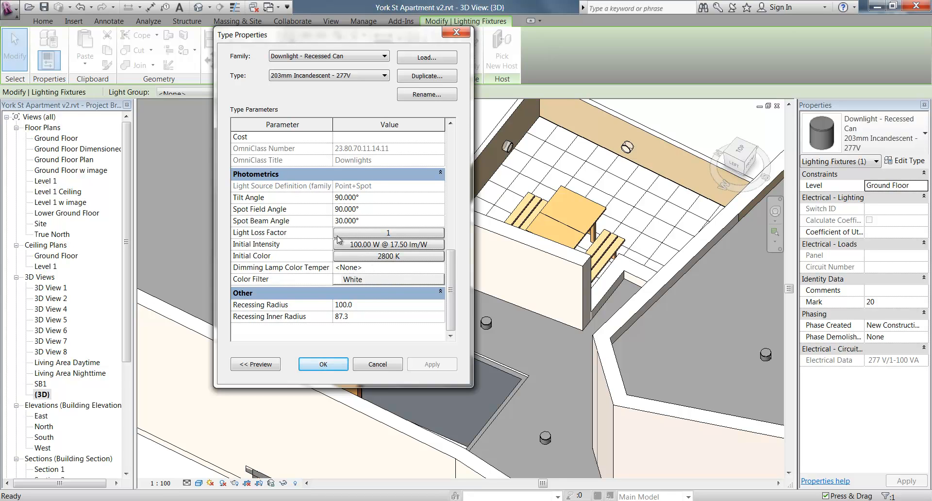
click(388, 232)
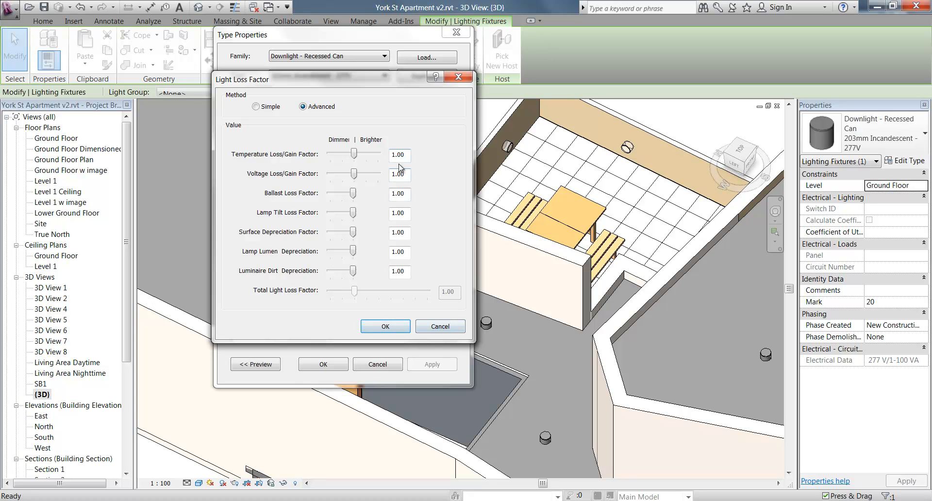
click(450, 326)
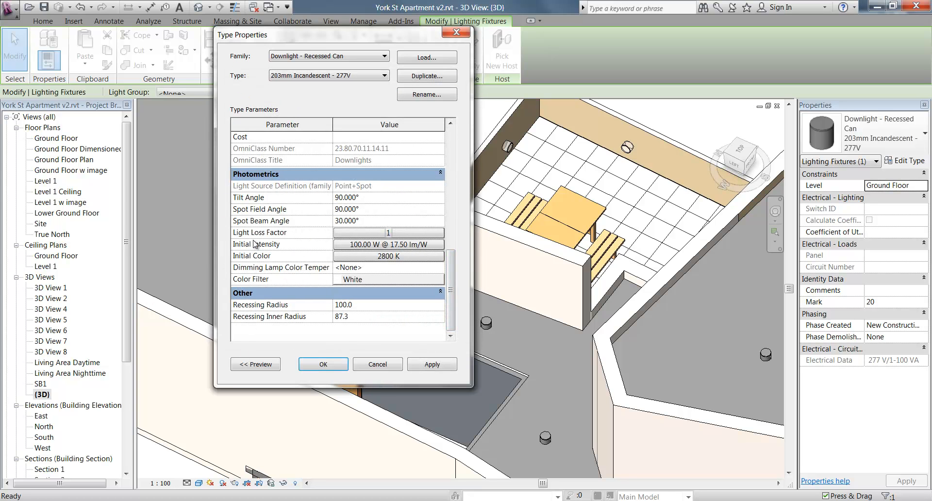
- Examine the Wattage, Luminous Flux, Luminous Intensity and Illuminance options in the downlight's initial intensity settings
click(375, 244)
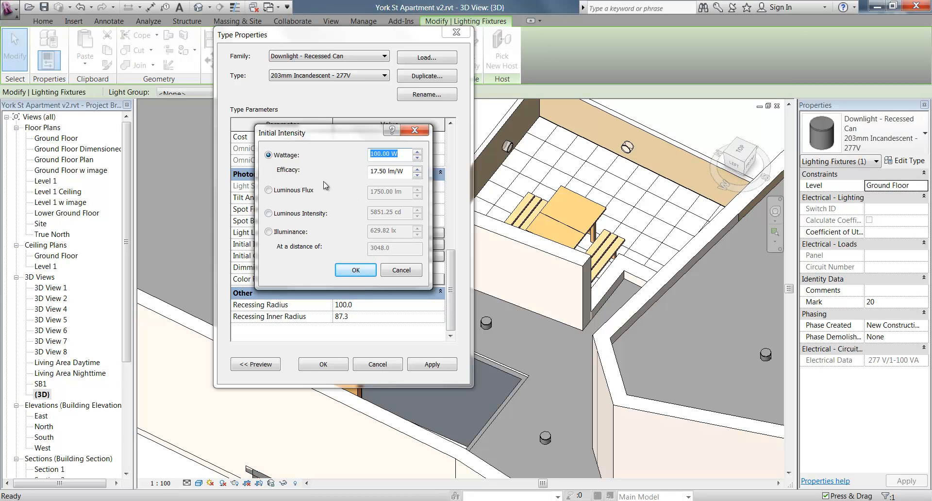
click(381, 155)
click(277, 192)
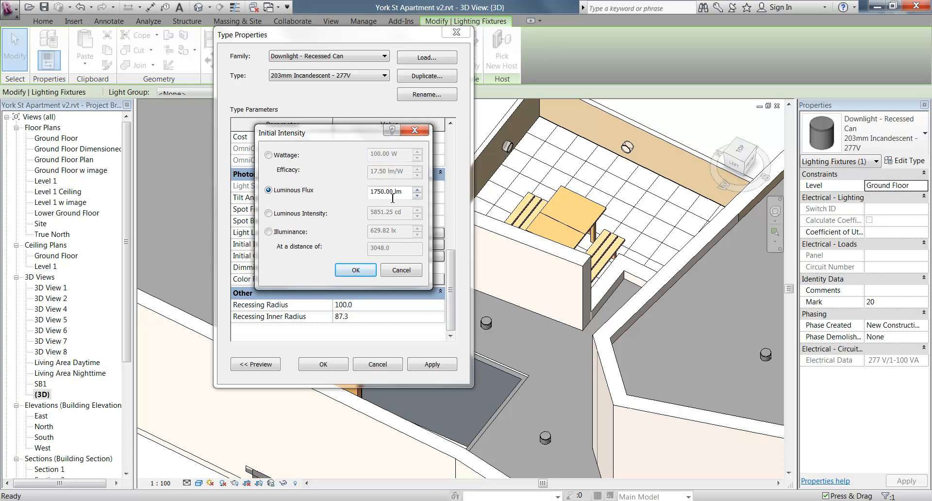
click(386, 212)
click(296, 232)
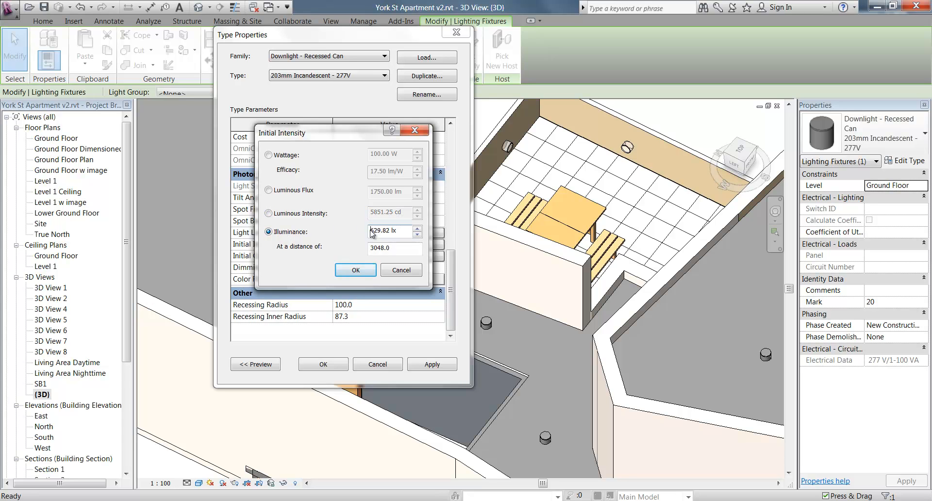
click(279, 190)
click(288, 218)
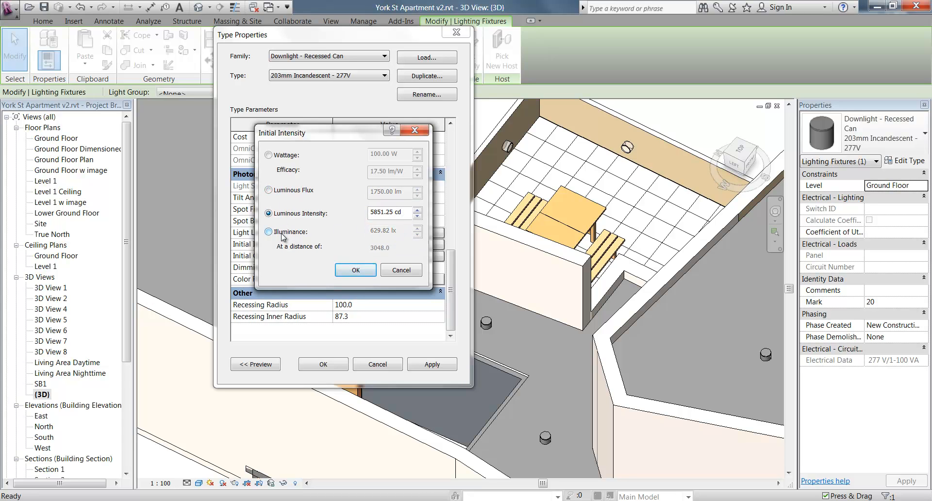
click(287, 234)
click(285, 191)
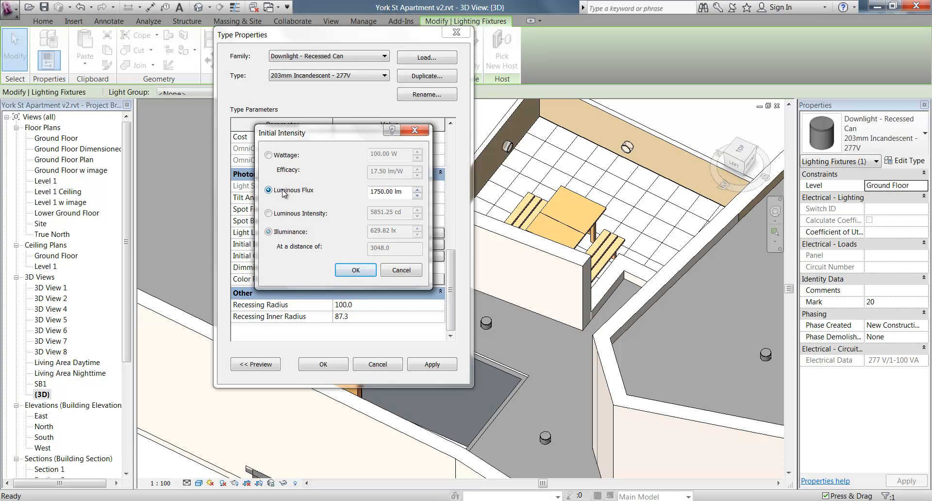
click(279, 160)
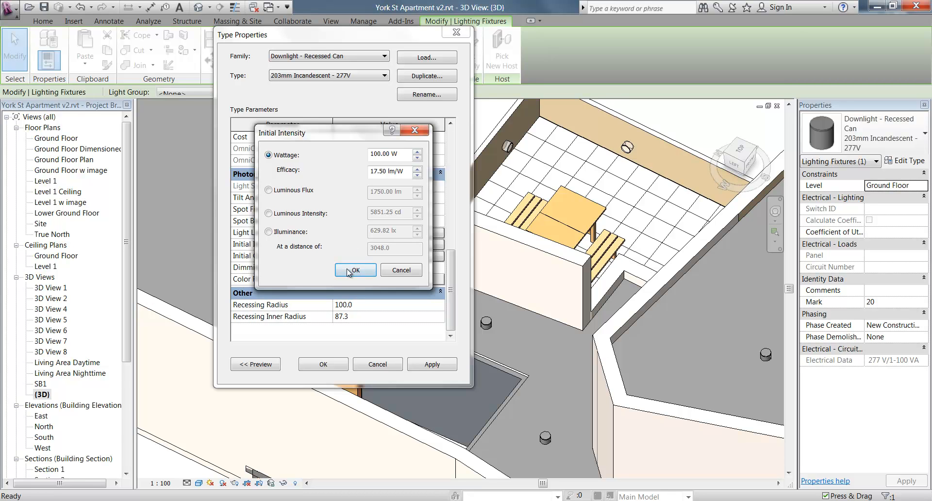
- Set the recessed can downlight's initial intensity to a wattage of 150 W
drag(374, 154, 330, 152)
text(2)
key(Delete)
click(384, 175)
drag(374, 153, 350, 149)
text(15)
key(Delete)
click(380, 171)
click(357, 270)
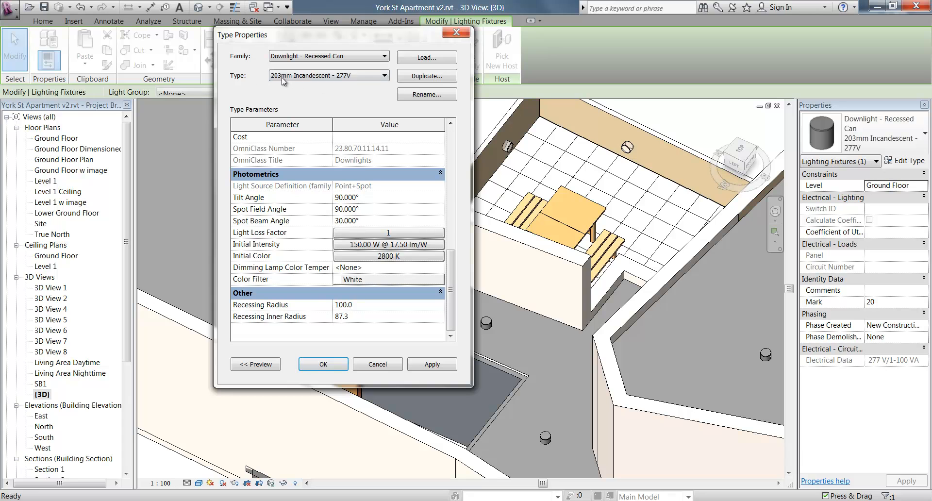
- Check the downlight's type list, open its Initial Color settings and look at the color preset options
click(334, 76)
click(333, 76)
click(327, 76)
click(325, 76)
click(350, 256)
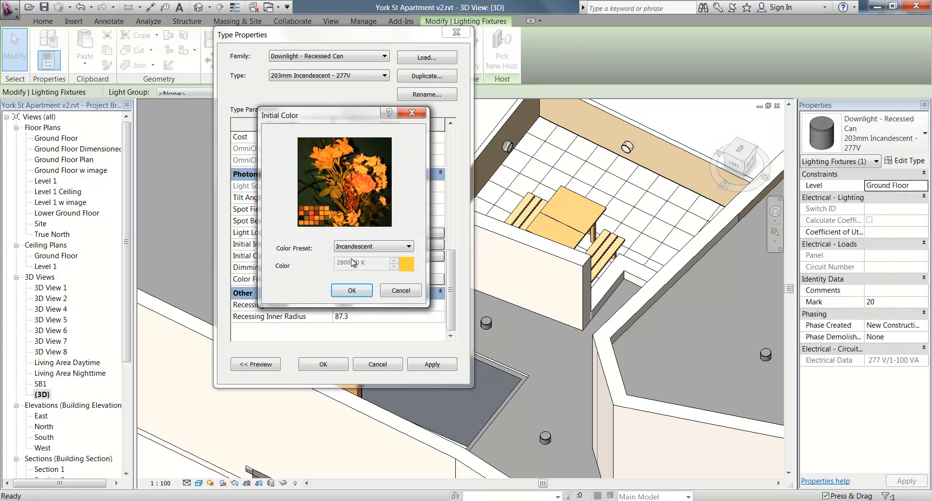
click(377, 245)
click(377, 245)
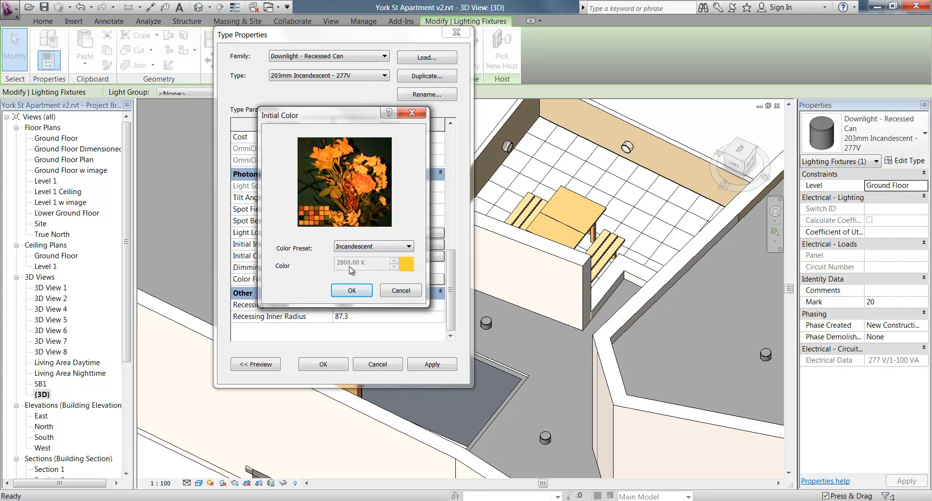
- Compare the Fluorescent (Cool White), Low Pressure Sodium and High Pressure Sodium presets for the downlight's initial color
click(361, 249)
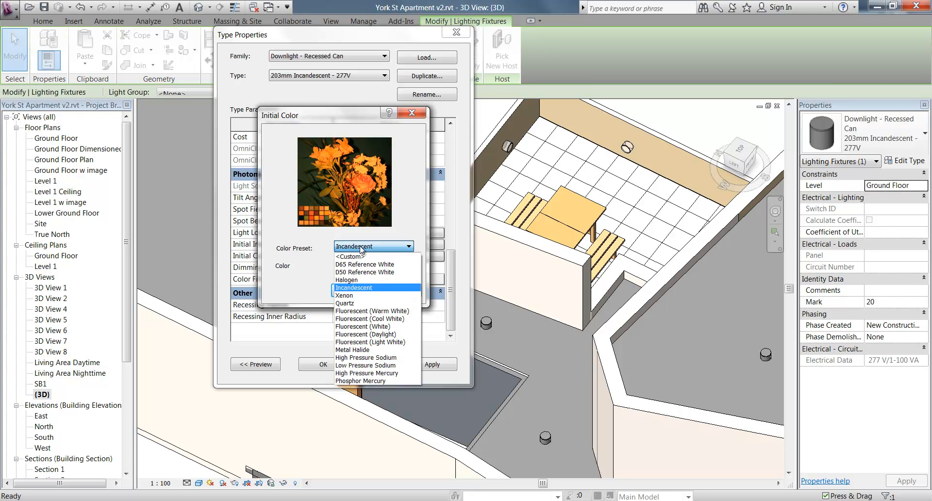
click(366, 319)
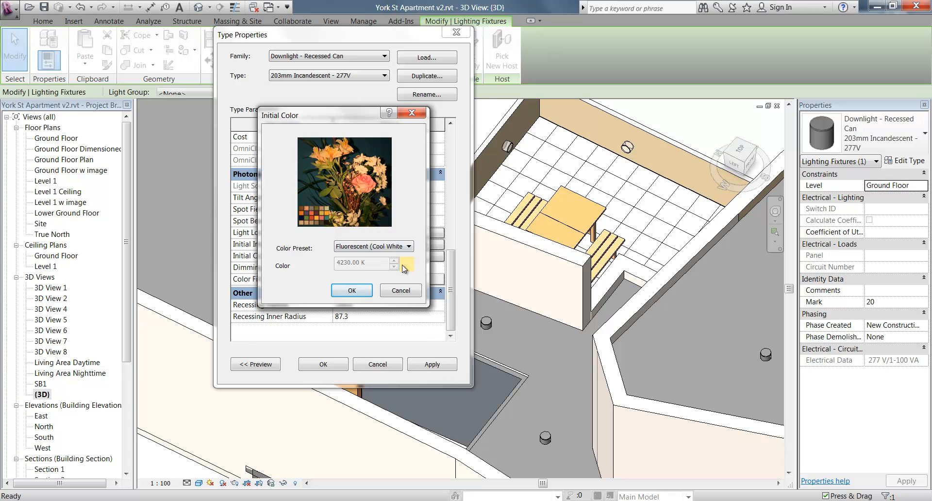
click(383, 248)
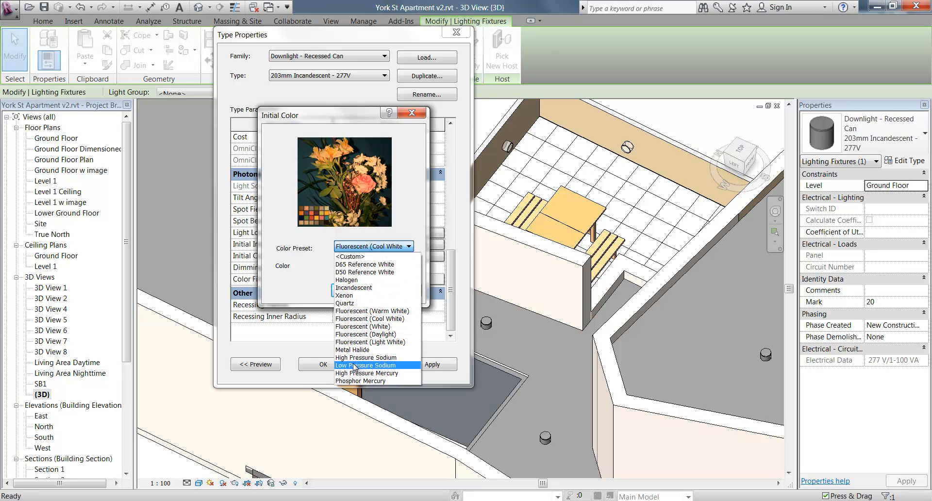
click(362, 365)
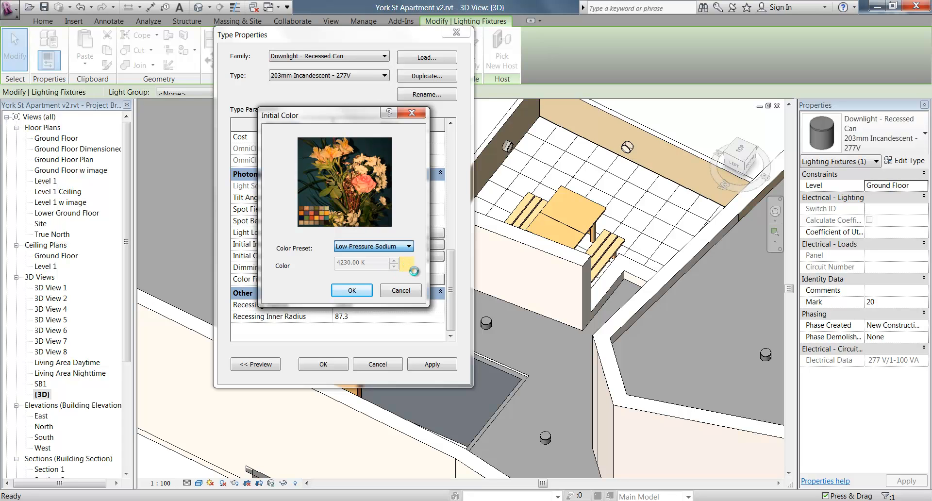
click(389, 246)
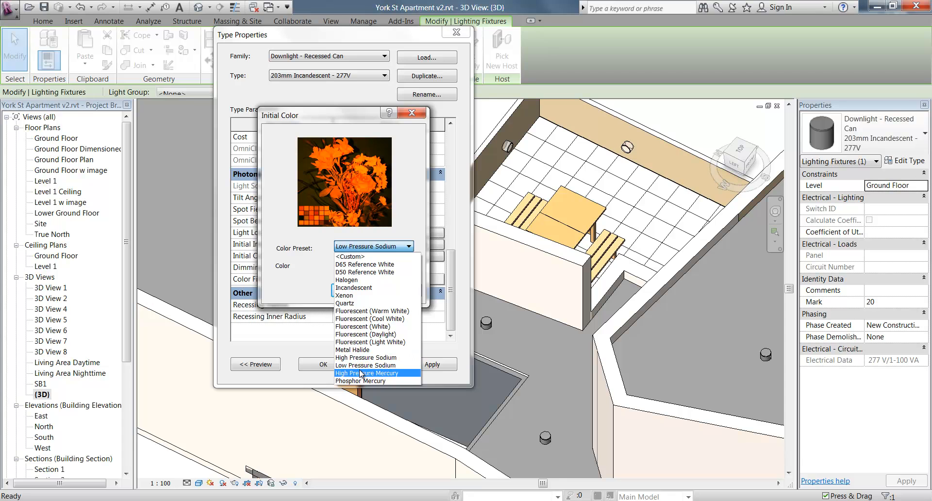
click(372, 358)
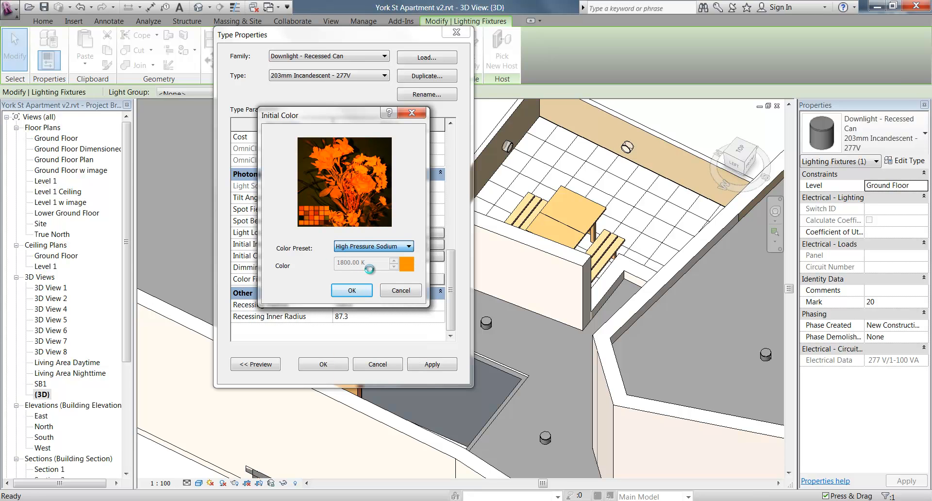
click(364, 247)
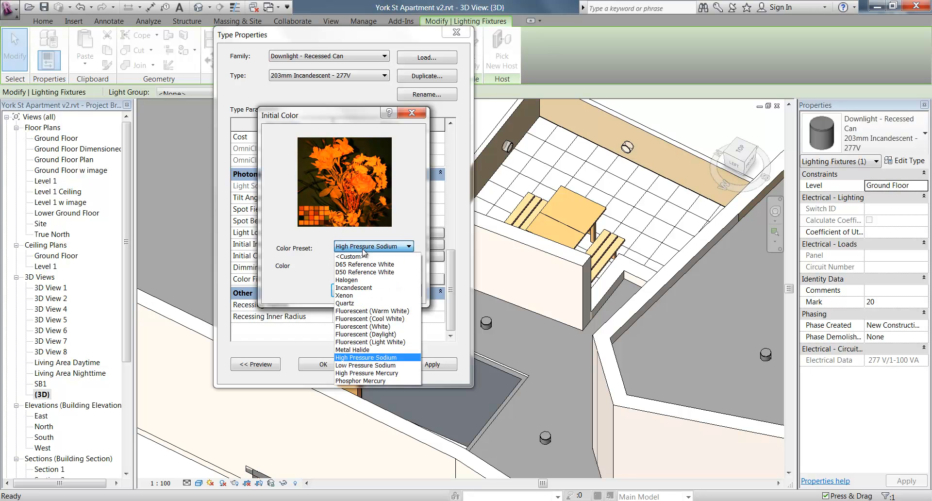
click(354, 365)
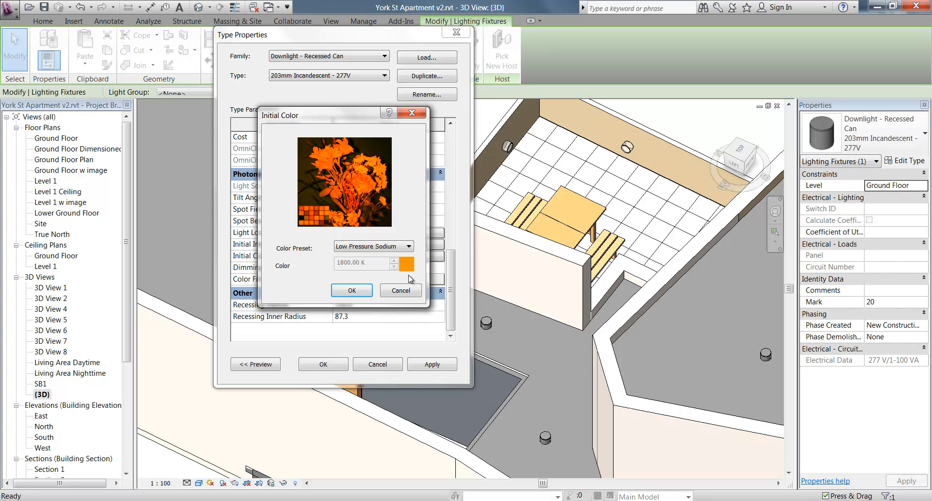
- Try the High Pressure Mercury, Metal Halide and Quartz presets for the downlight's initial color
click(385, 247)
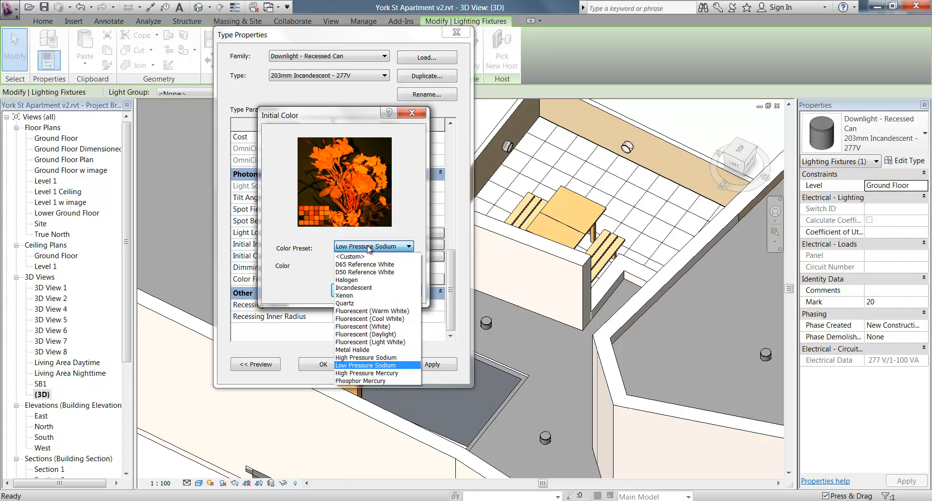
click(359, 372)
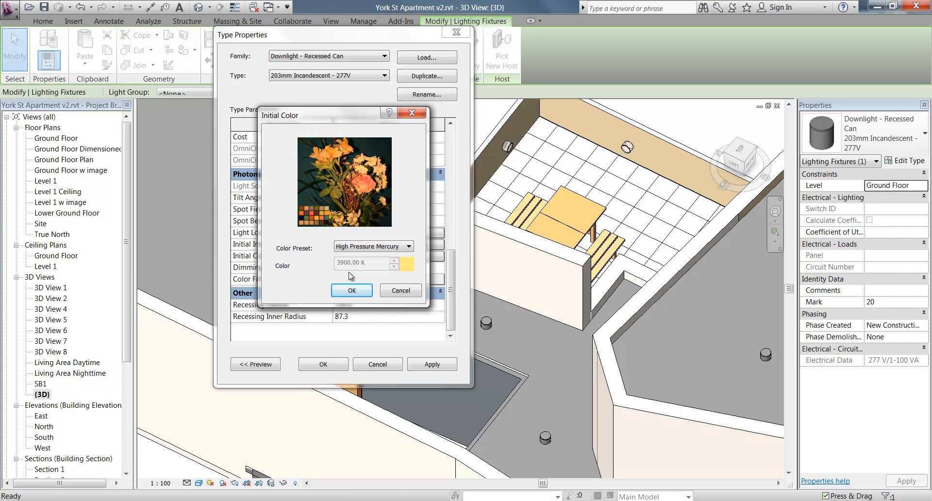
click(359, 246)
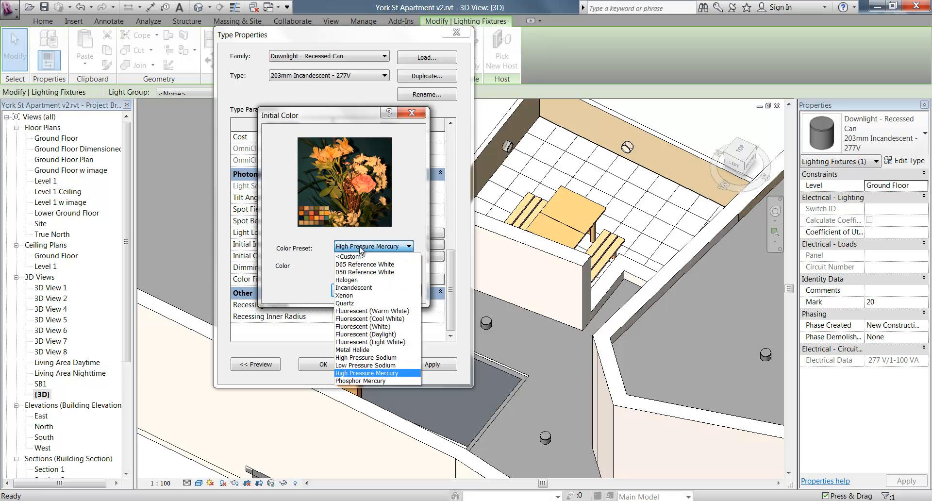
click(361, 350)
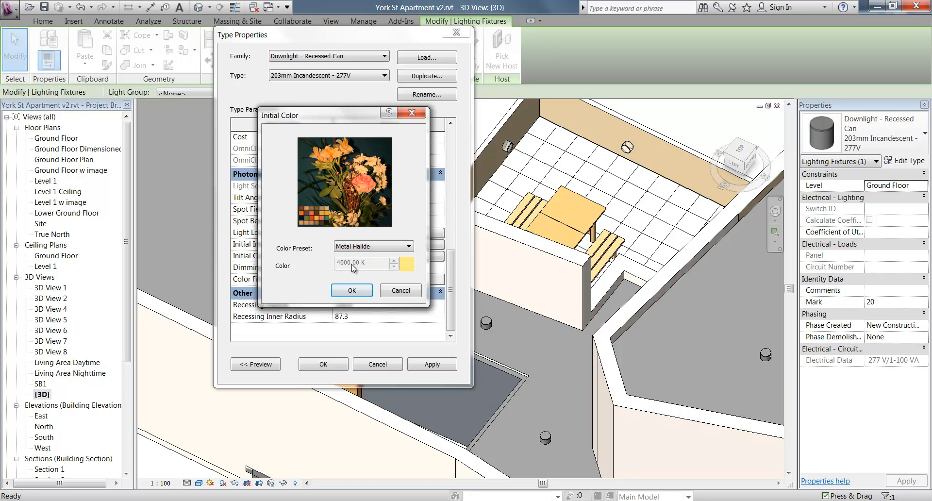
click(364, 247)
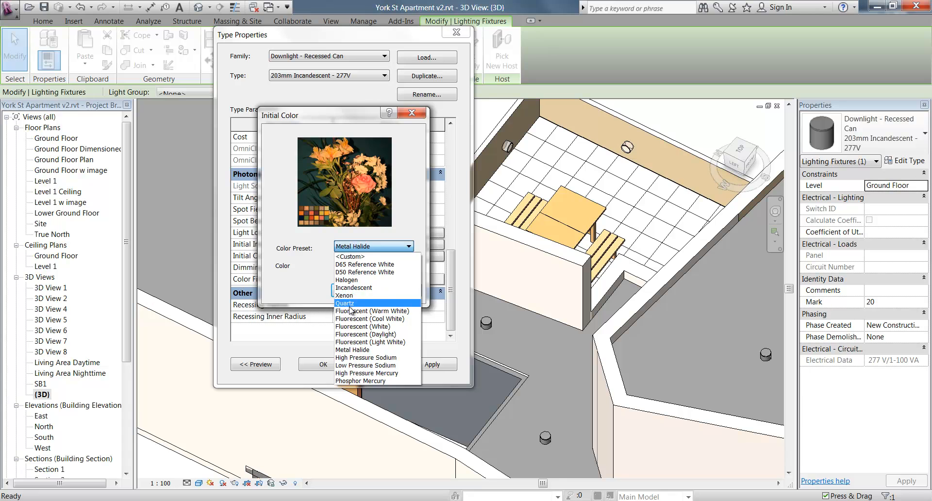
click(351, 303)
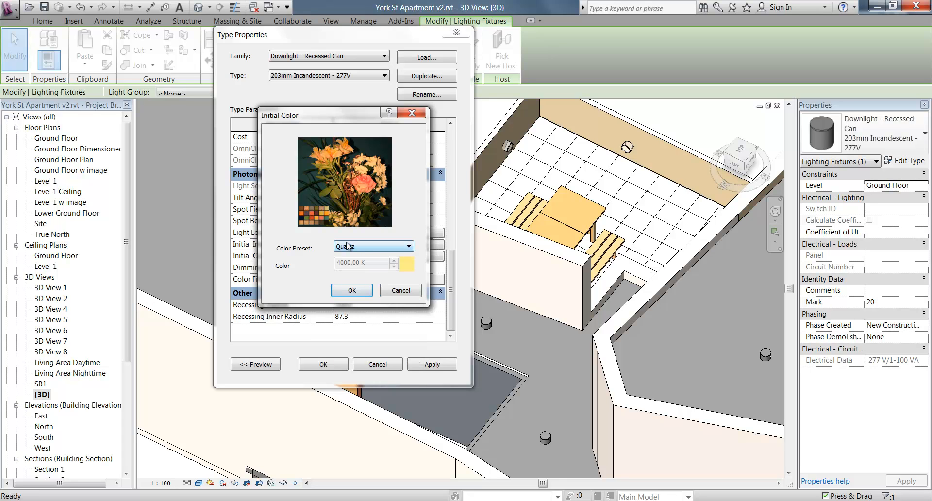
- Set the downlight's initial color to the Xenon preset and accept it
click(365, 248)
click(344, 295)
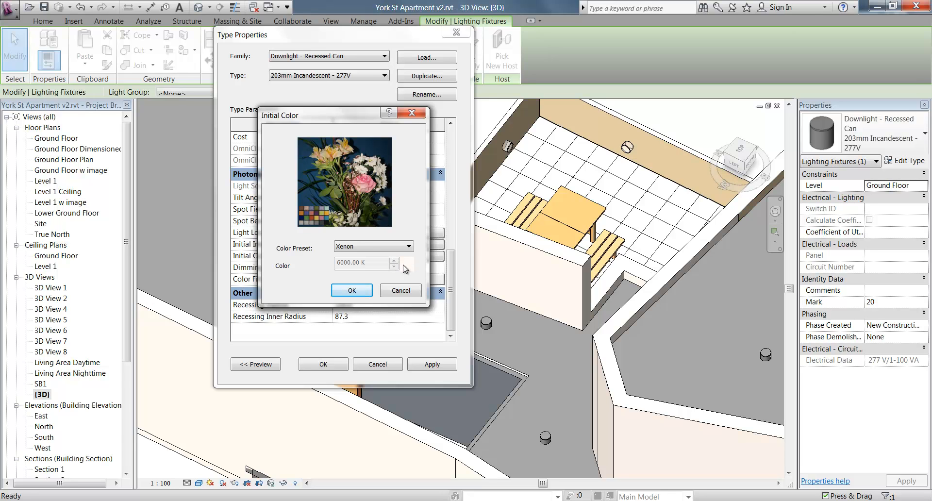
click(352, 290)
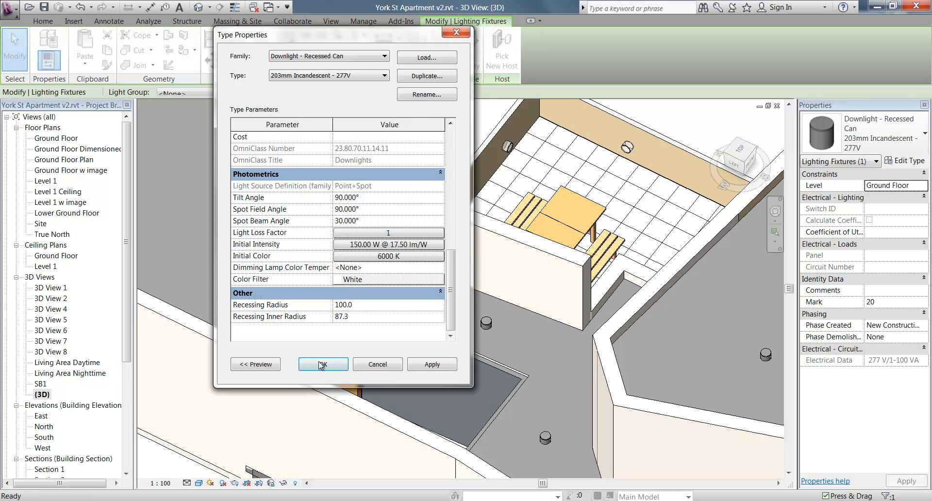
- Inspect the downlight's Color Filter choices, keep White and accept the type properties
click(380, 279)
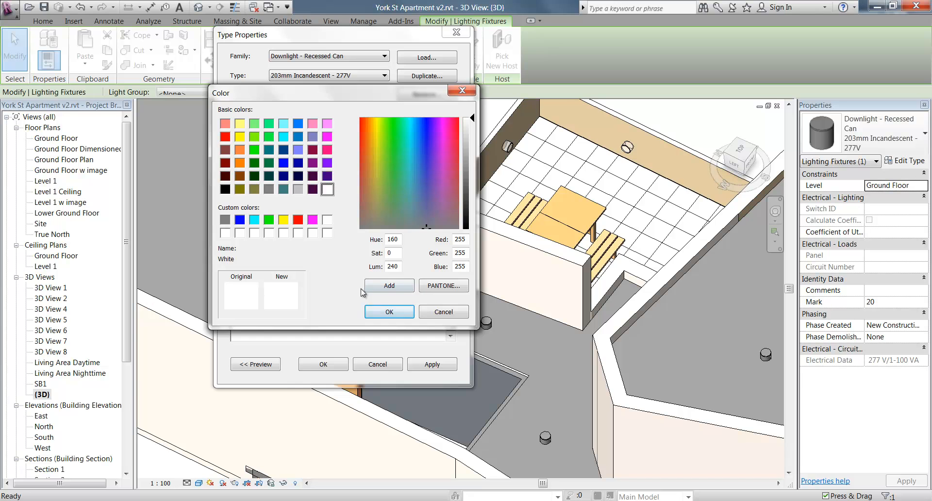
click(431, 312)
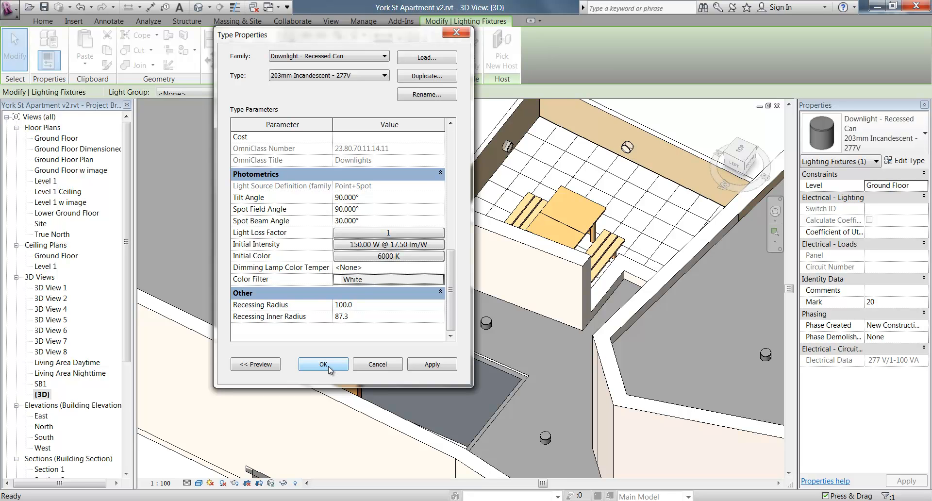
click(323, 365)
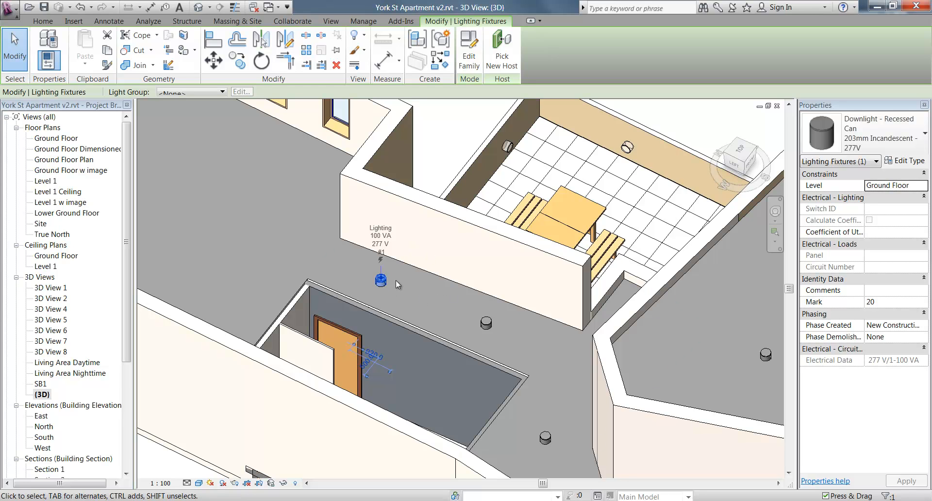
- Open the Living Area Nighttime view and render it again with its existing Low quality, Interior: Artificial only settings
double_click(50, 352)
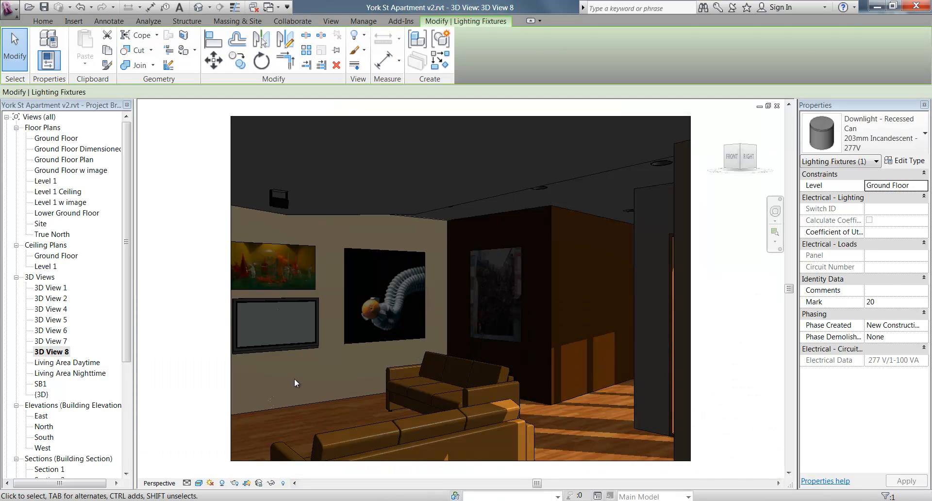
key(Escape)
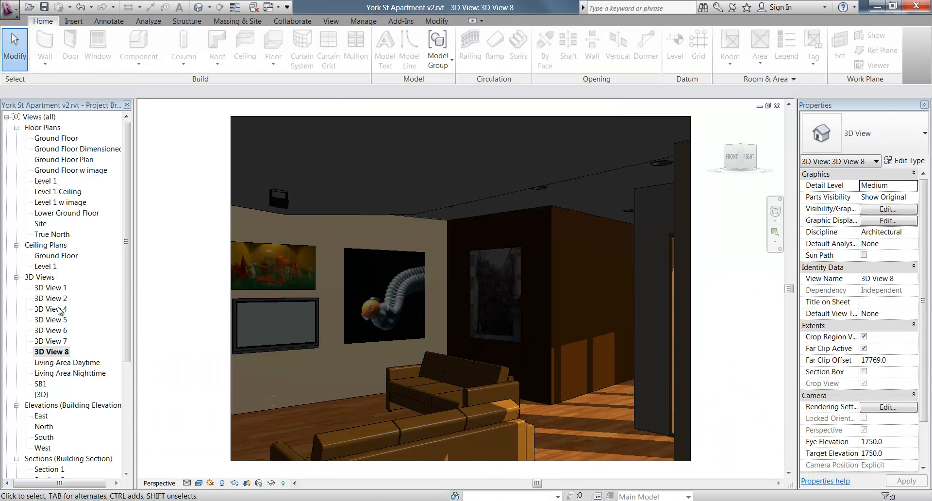
double_click(57, 373)
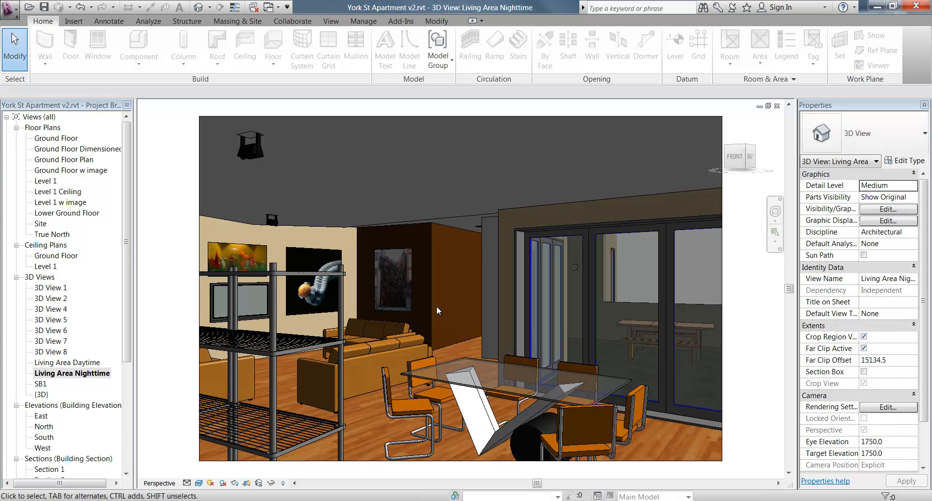
click(235, 483)
click(848, 371)
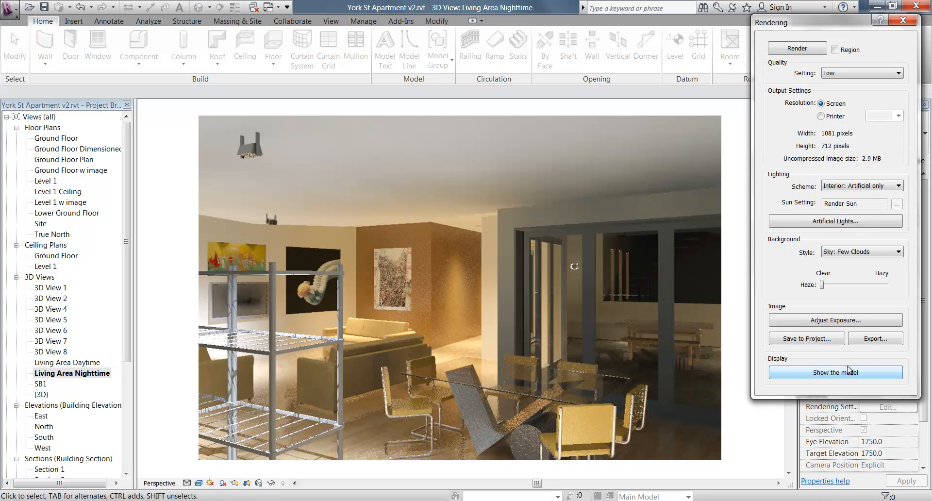
click(797, 49)
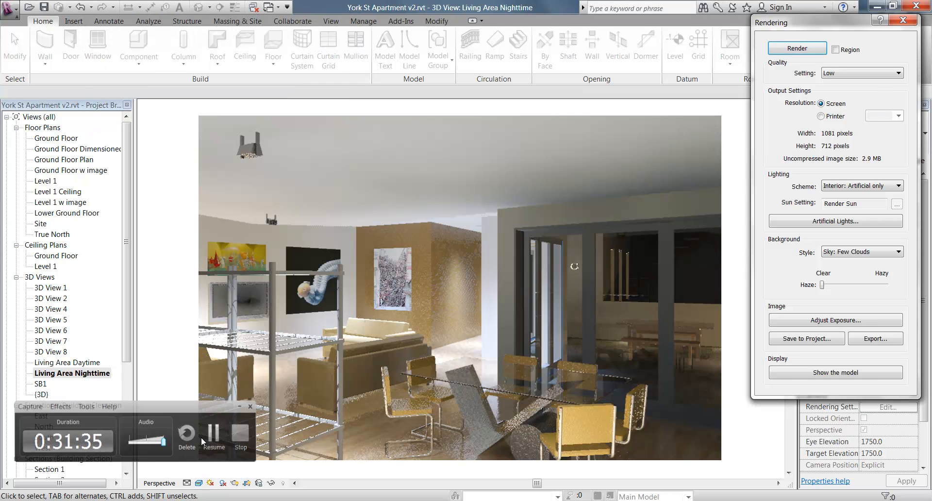
click(203, 439)
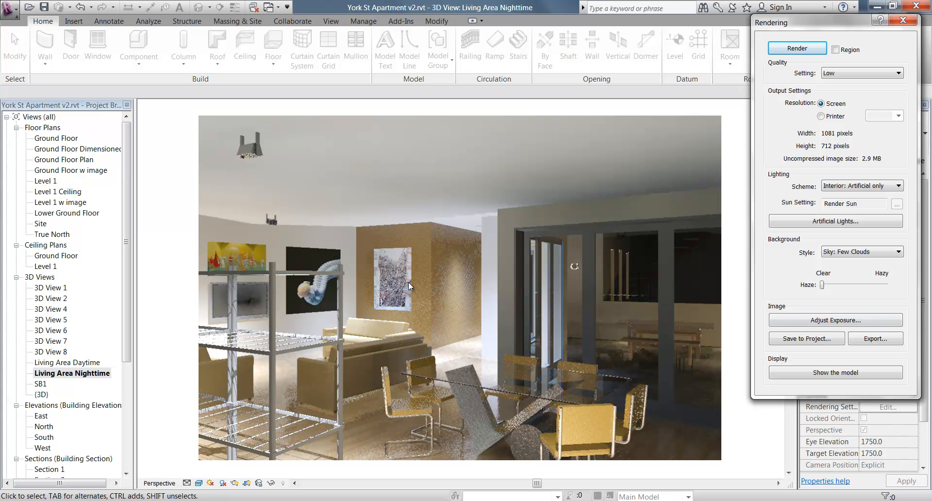
- Adjust the nighttime rendering's exposure by applying an Exposure Value of 5.57 and Highlights of 0.19
click(866, 324)
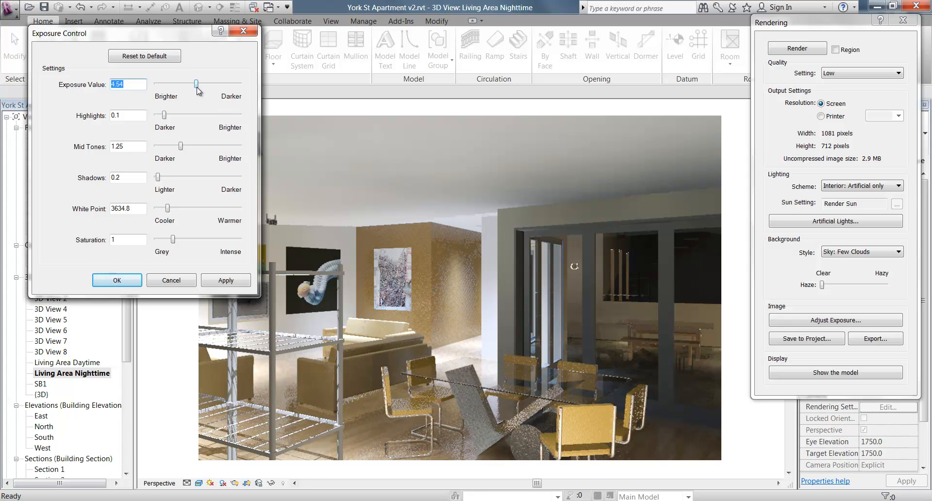
drag(198, 89, 202, 89)
click(218, 283)
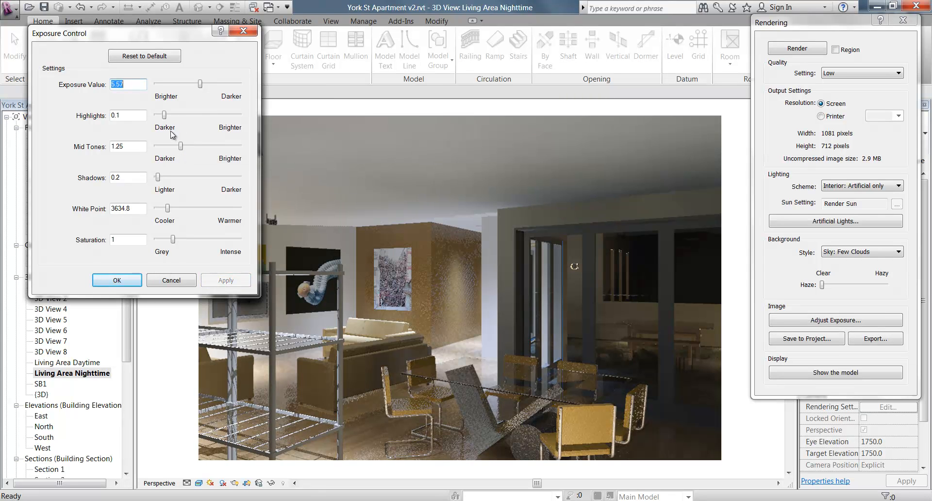
drag(164, 115, 173, 117)
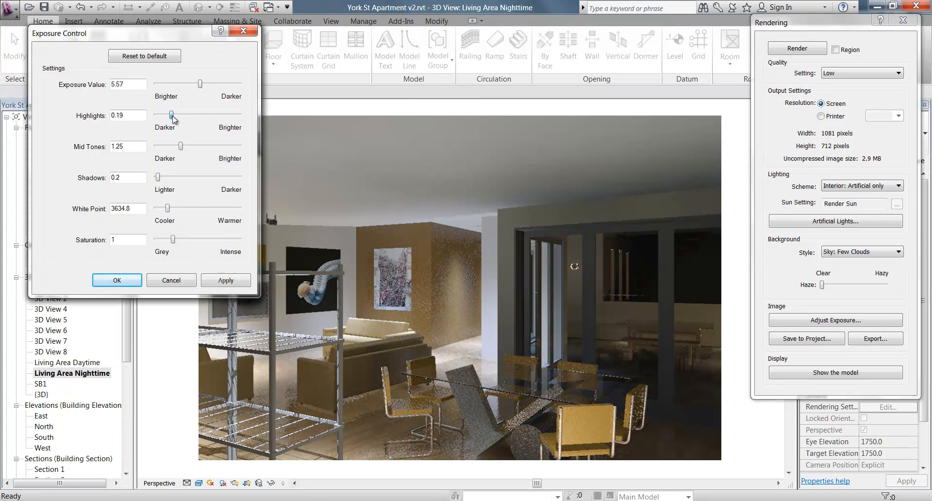
click(218, 279)
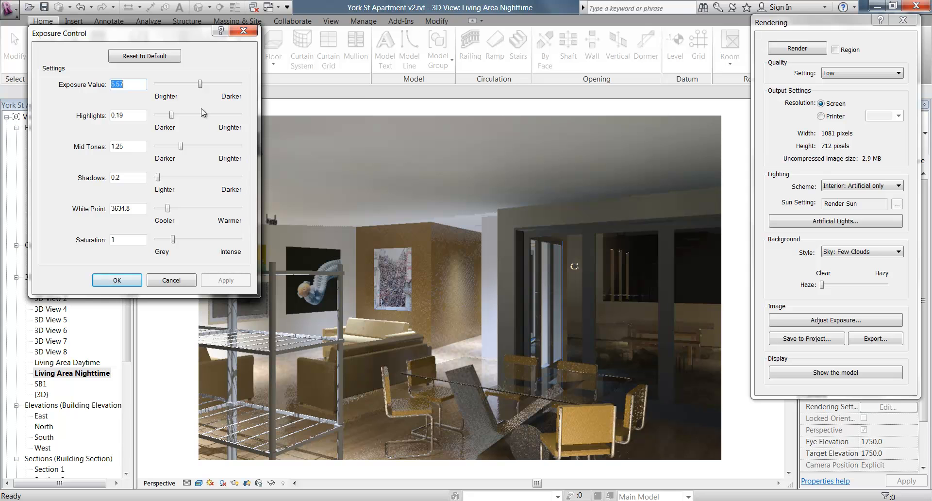
- Brighten the nighttime rendering by applying an Exposure Value of 4.54
drag(199, 84, 197, 85)
click(225, 280)
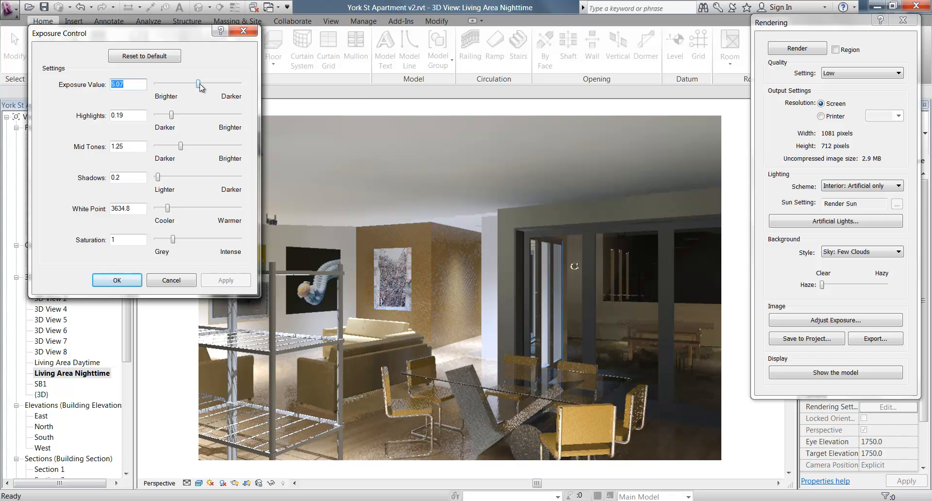
drag(198, 85, 197, 85)
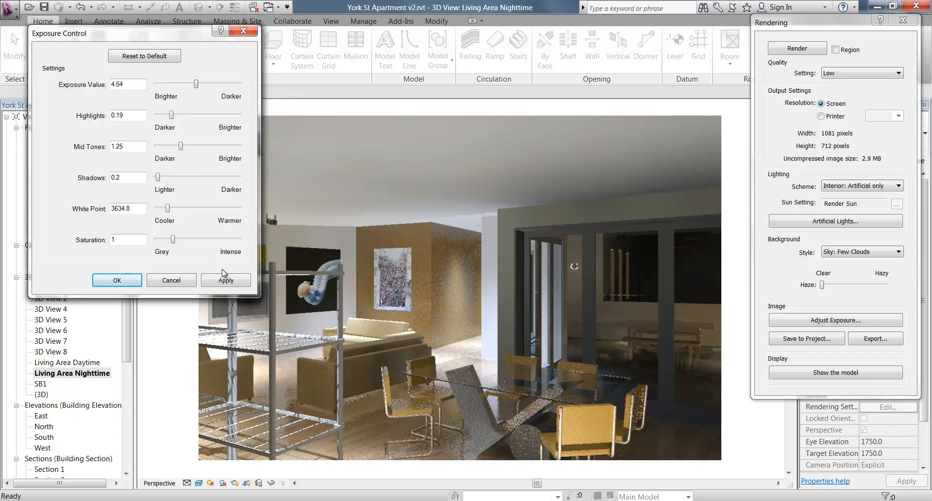
click(226, 280)
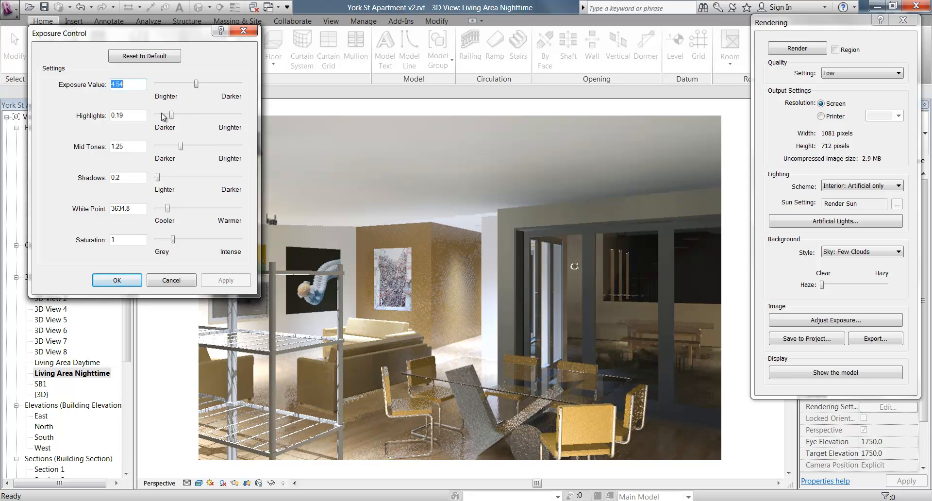
- Brighten the nighttime rendering's highlights, trying 0.37 and settling on a Highlights value of 0.32
drag(171, 115, 188, 115)
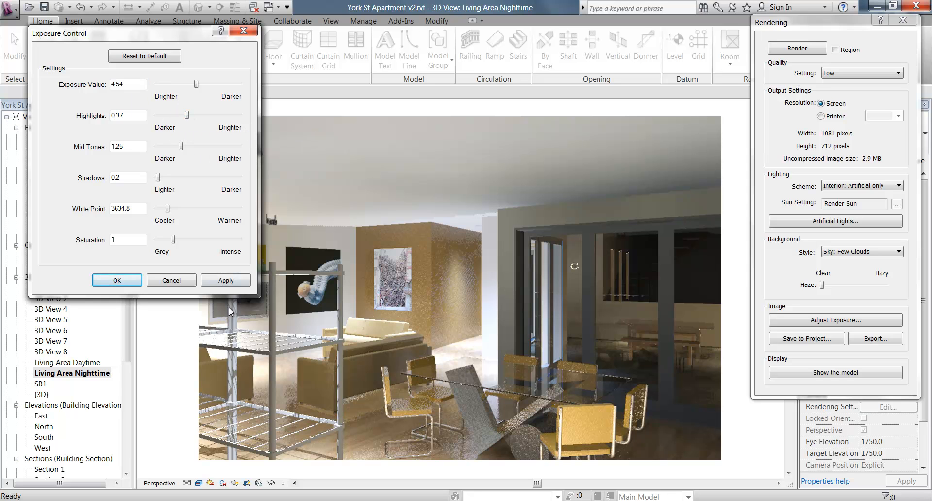
click(225, 280)
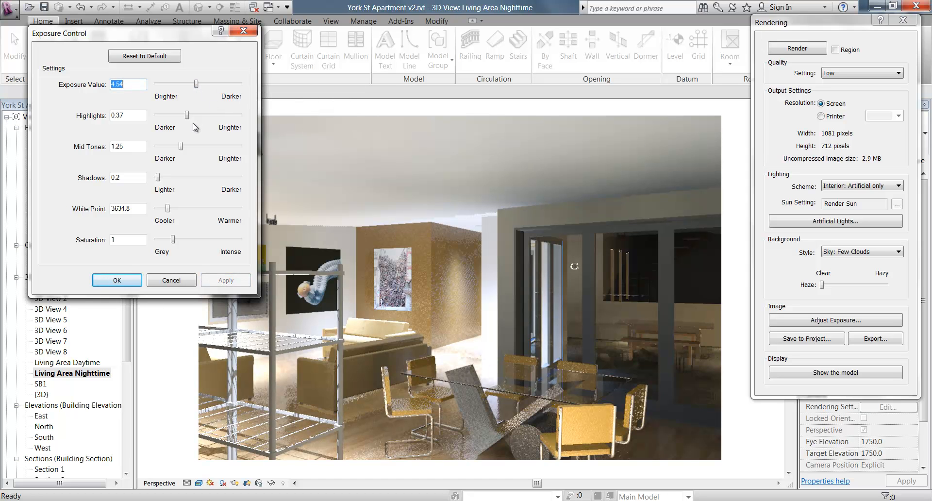
drag(188, 117, 183, 116)
click(225, 281)
- Darken the nighttime rendering's mid tones, trying 0.71 and settling on a Mid Tones value of 0.98
drag(179, 147, 169, 147)
click(226, 281)
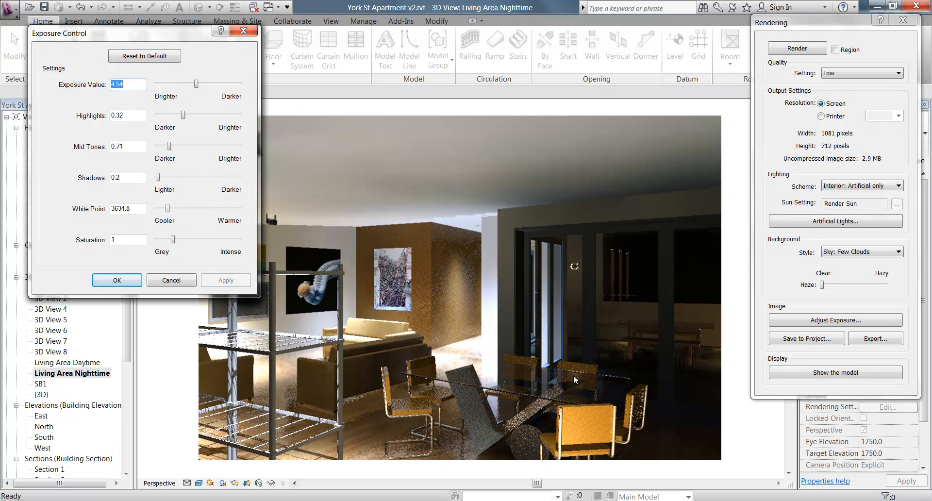
drag(170, 147, 176, 148)
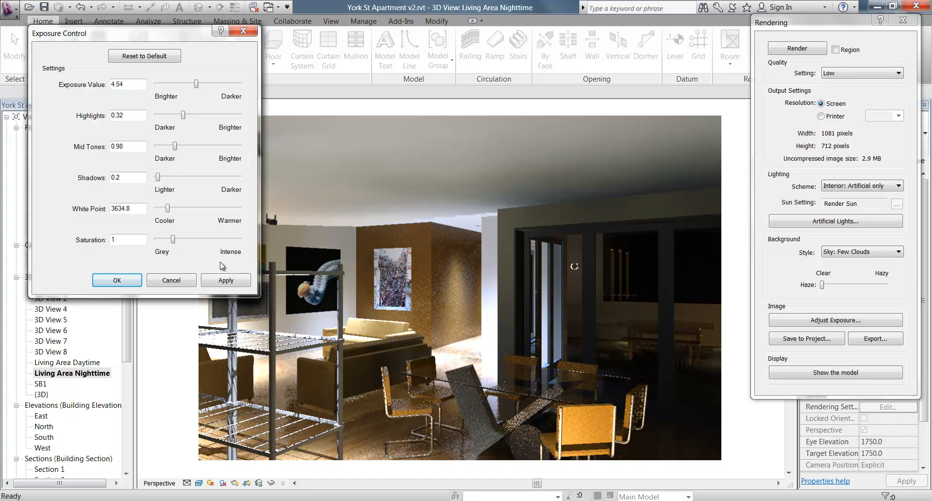
click(218, 281)
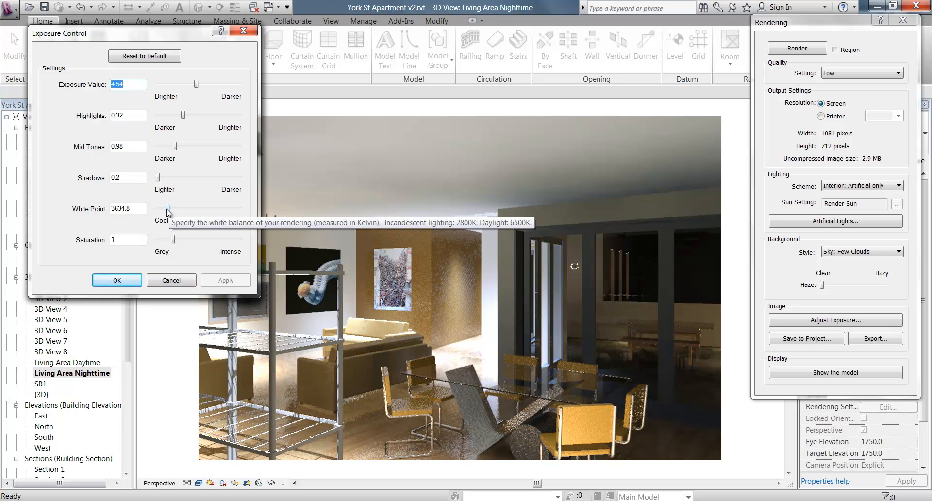
- Try a cooler White Point of 3093.6 on the nighttime rendering and accept the exposure settings
drag(167, 208, 164, 209)
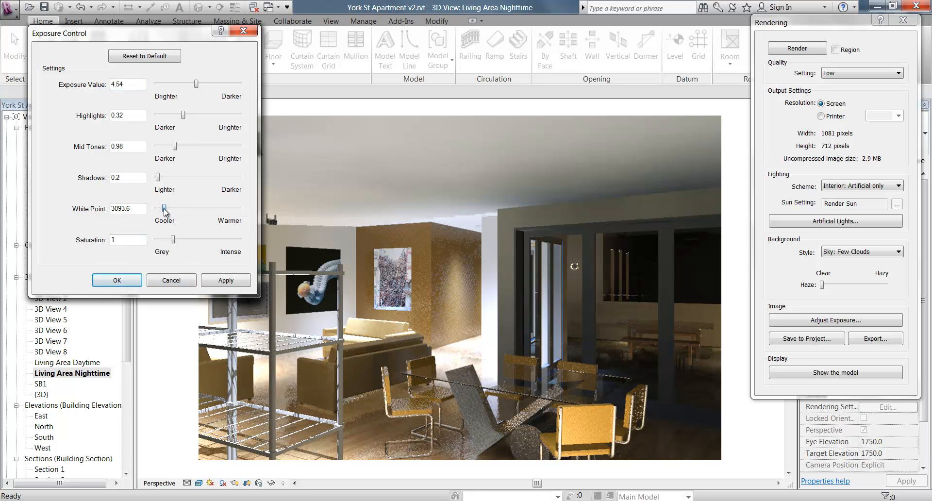
click(216, 281)
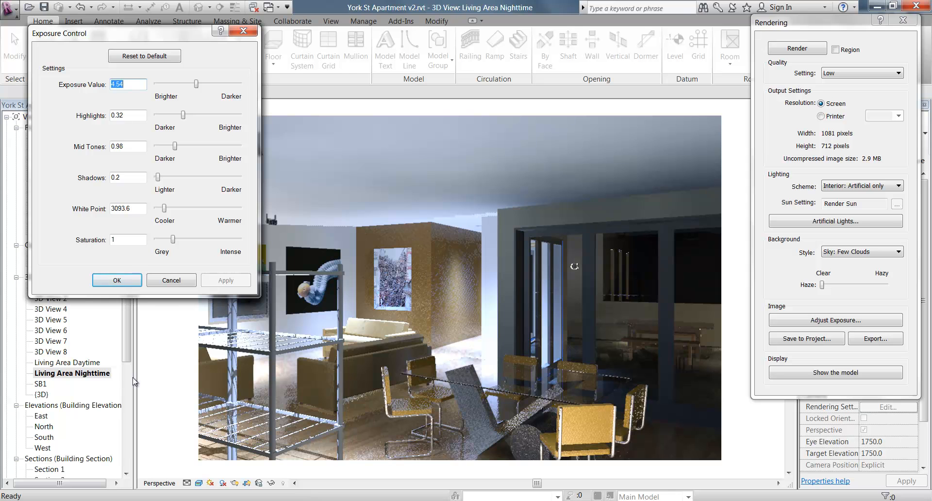
click(115, 281)
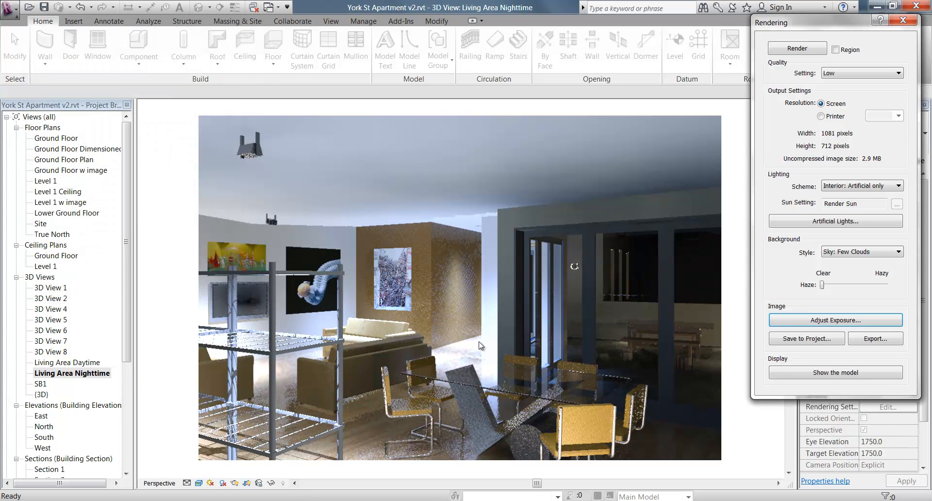
mouse_move(594, 500)
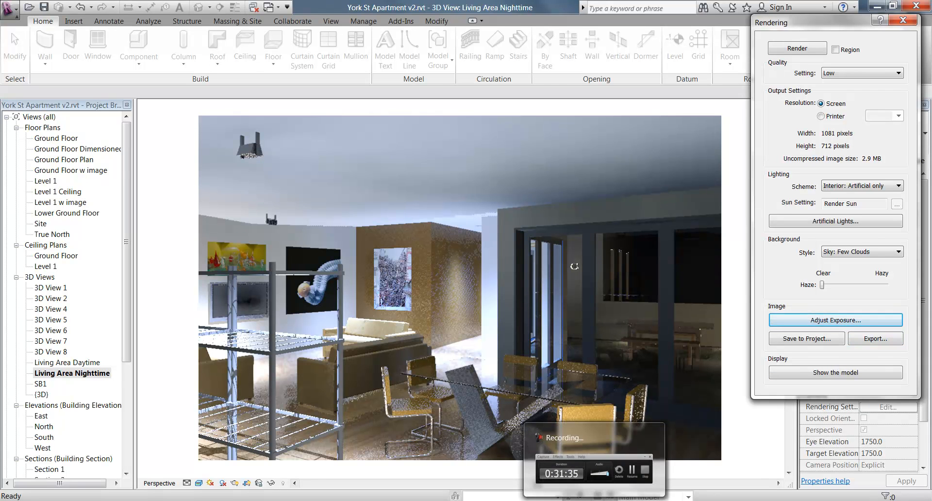
- Readjust the nighttime rendering's exposure with a White Point of 3780 and a Saturation of 0.87, and accept the settings
click(835, 319)
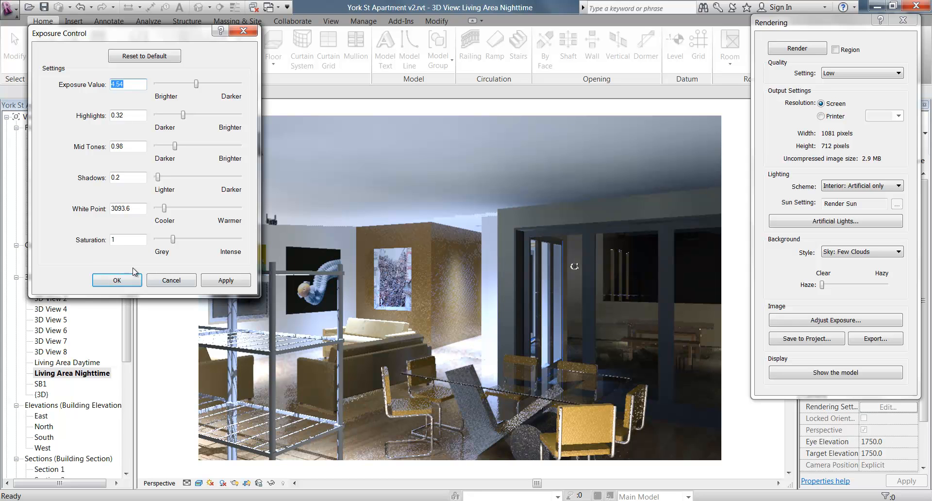
drag(164, 209, 169, 208)
click(237, 281)
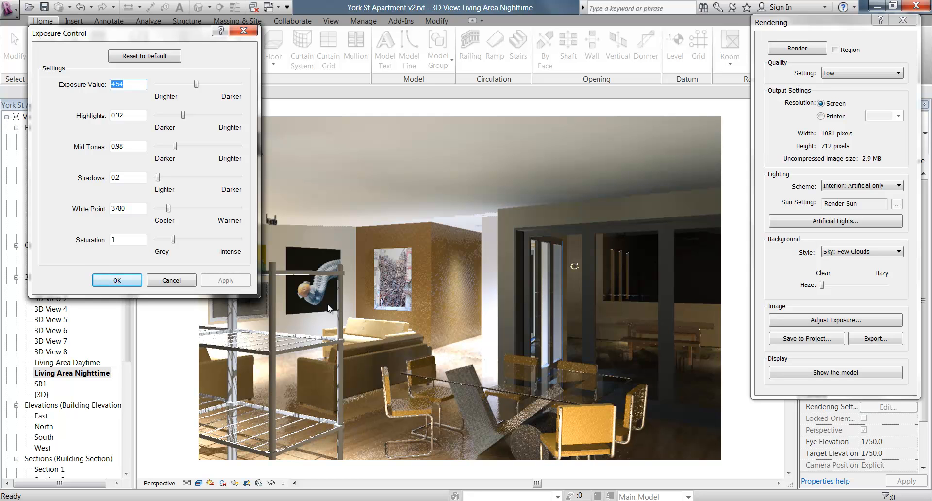
drag(172, 240, 170, 240)
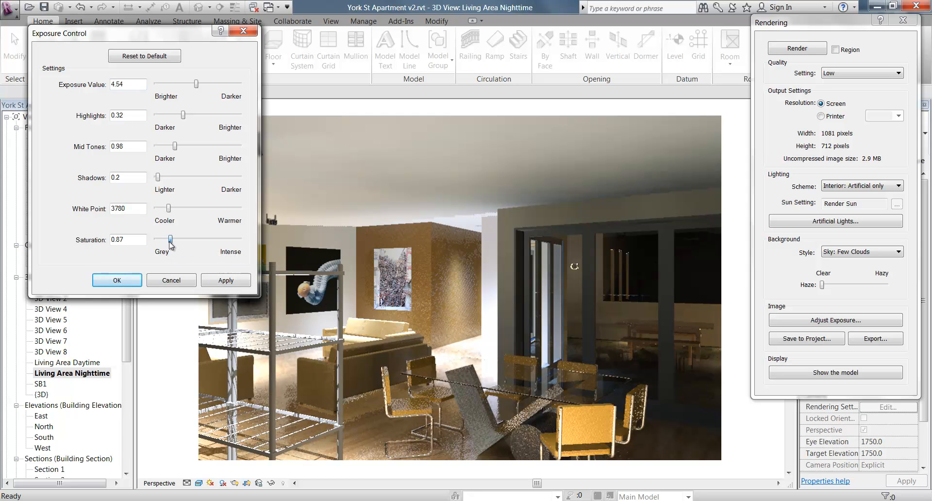
click(222, 280)
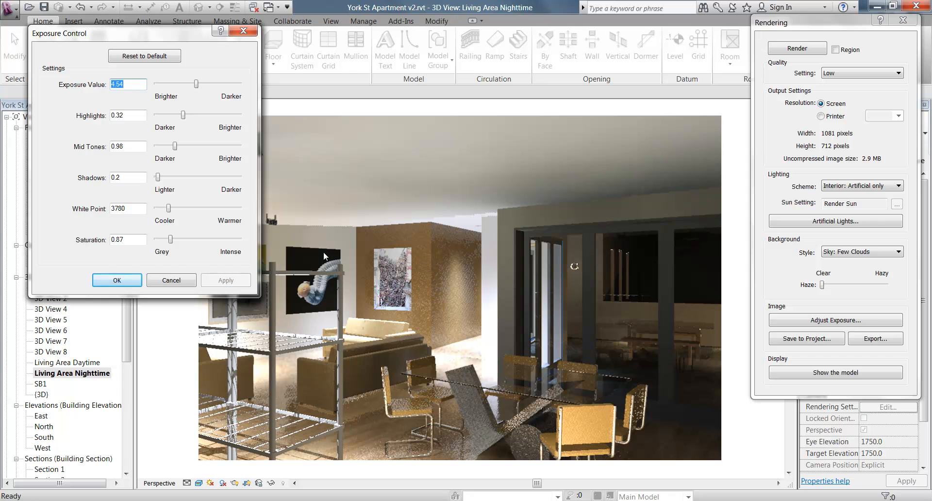
click(116, 283)
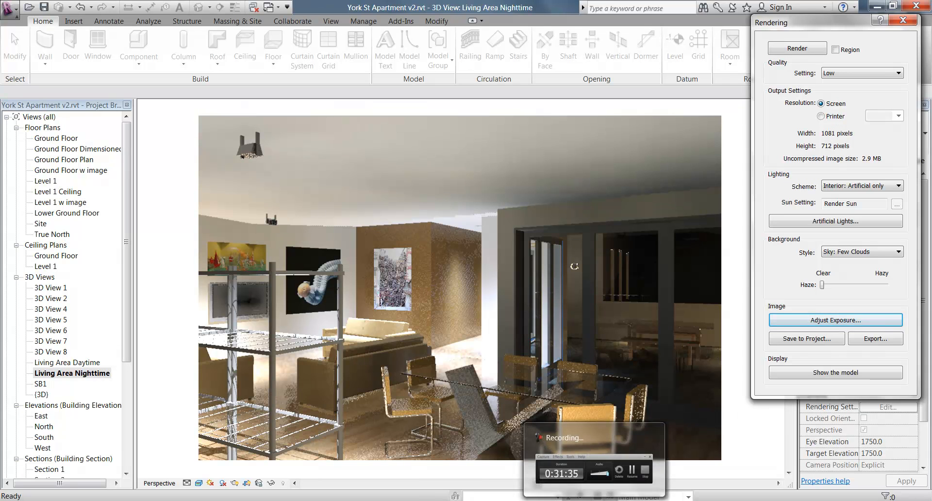
click(594, 500)
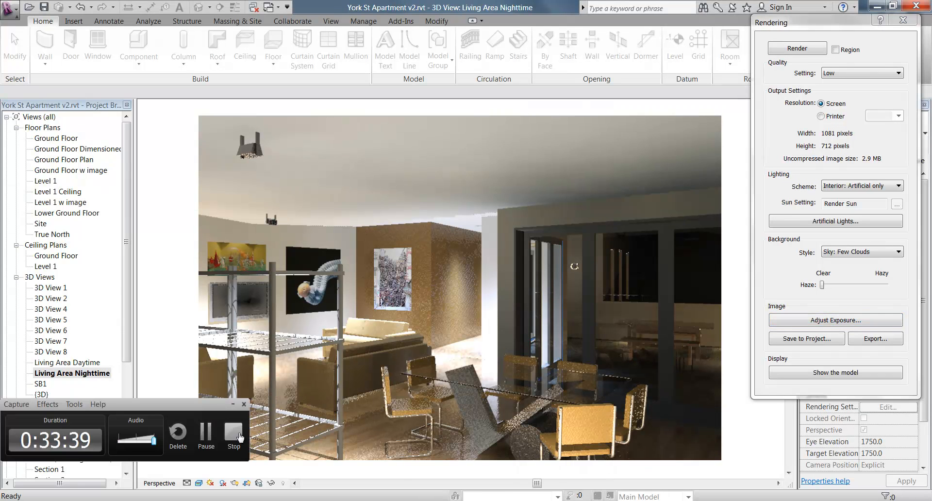